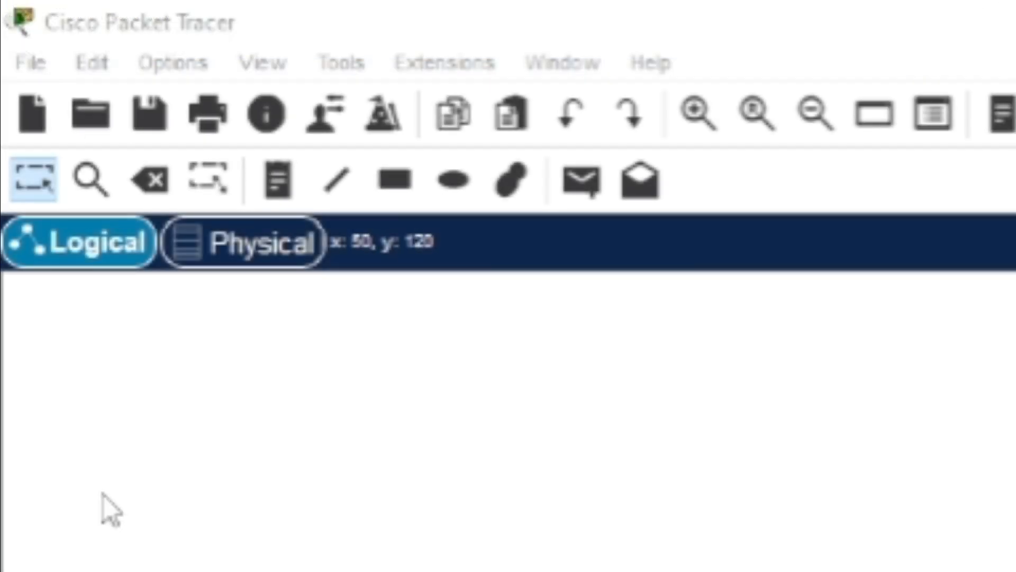
Place a 4331 router in the left part of the empty logical workspace.
left_click(32, 184)
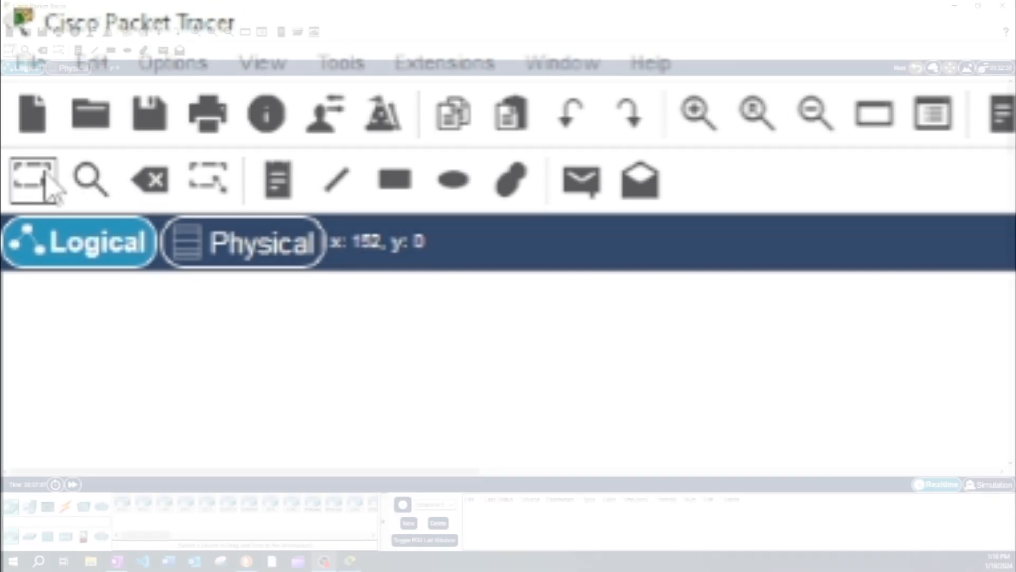
left_click(123, 503)
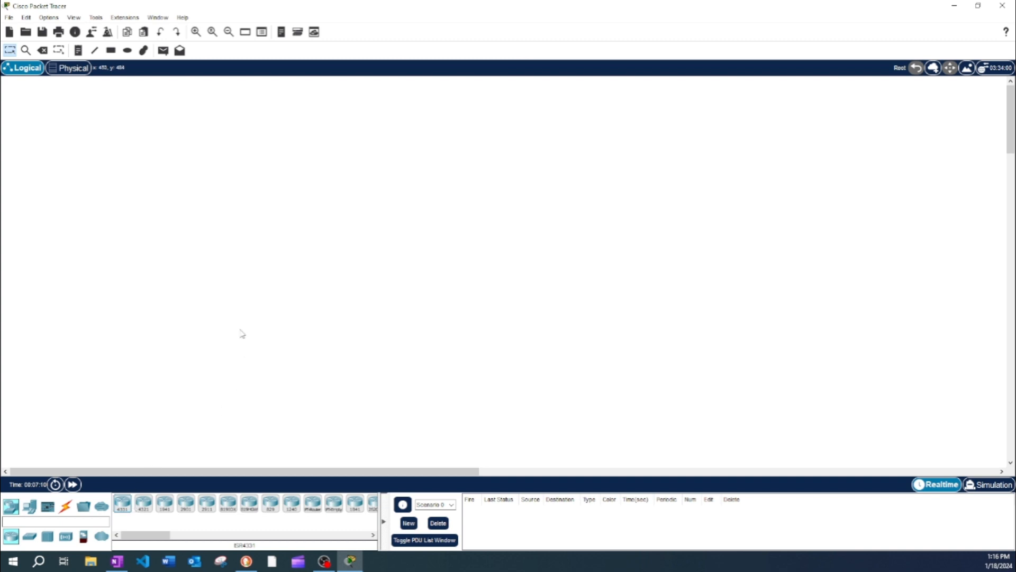
left_click(122, 506)
left_click(216, 268)
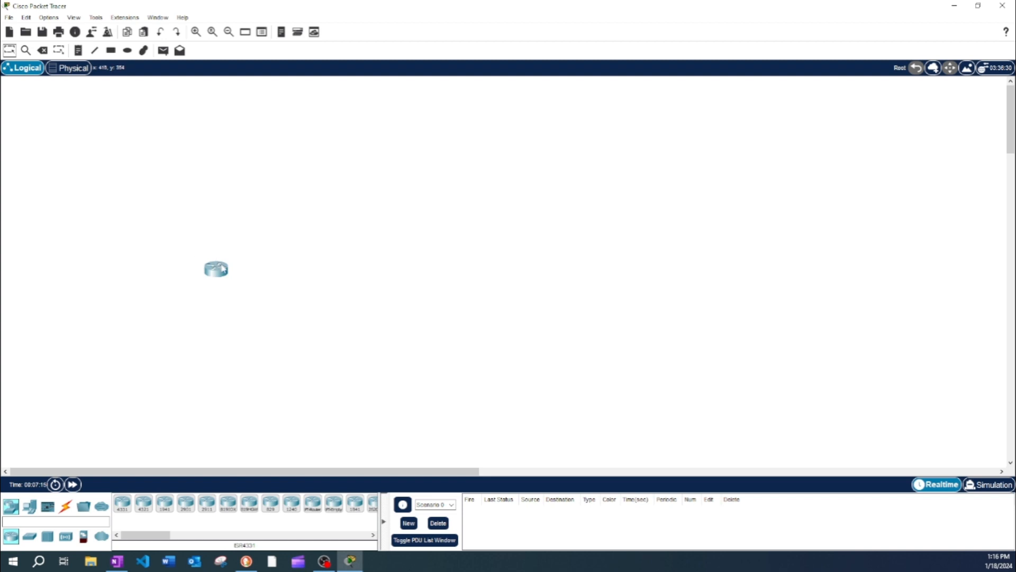
Enlarge the router on the canvas and reposition it in the upper-left area of the workspace.
mouse_move(222, 269)
left_mouse_down()
mouse_move(170, 255)
mouse_move(210, 276)
left_mouse_up()
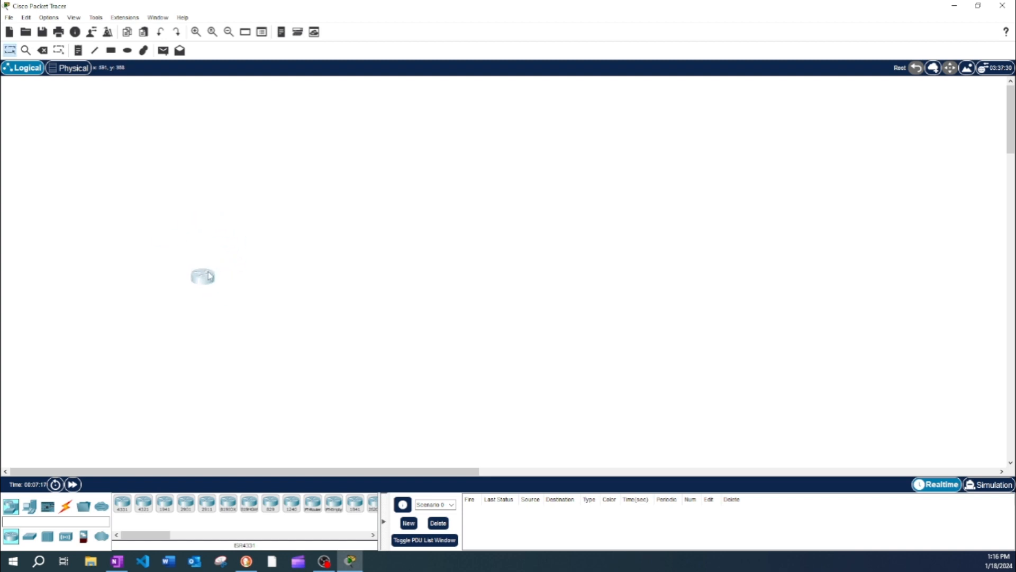
scroll(210, 276, "up", 2)
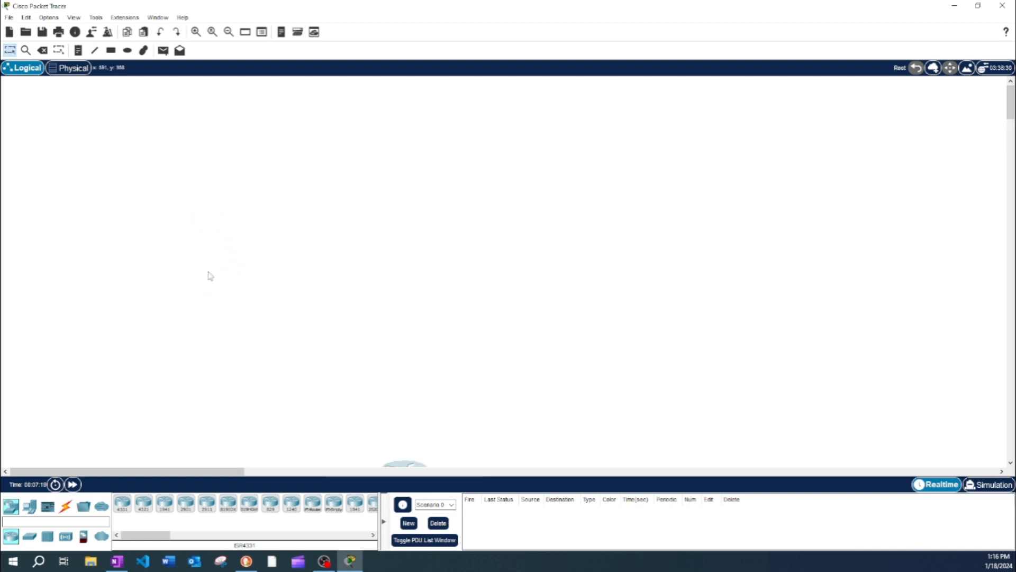
scroll(397, 318, "down", 3)
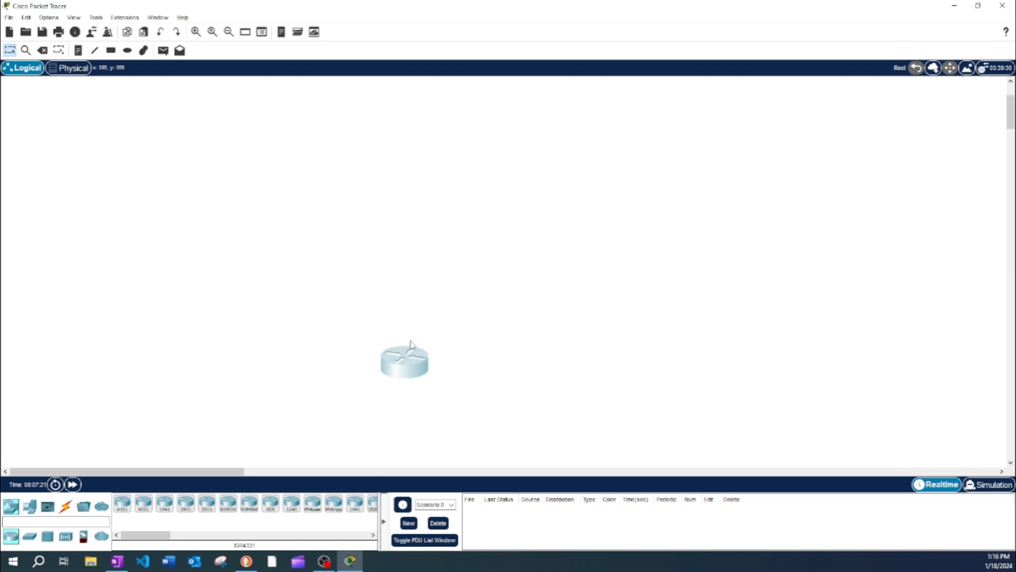
left_click_drag(404, 355, 241, 229)
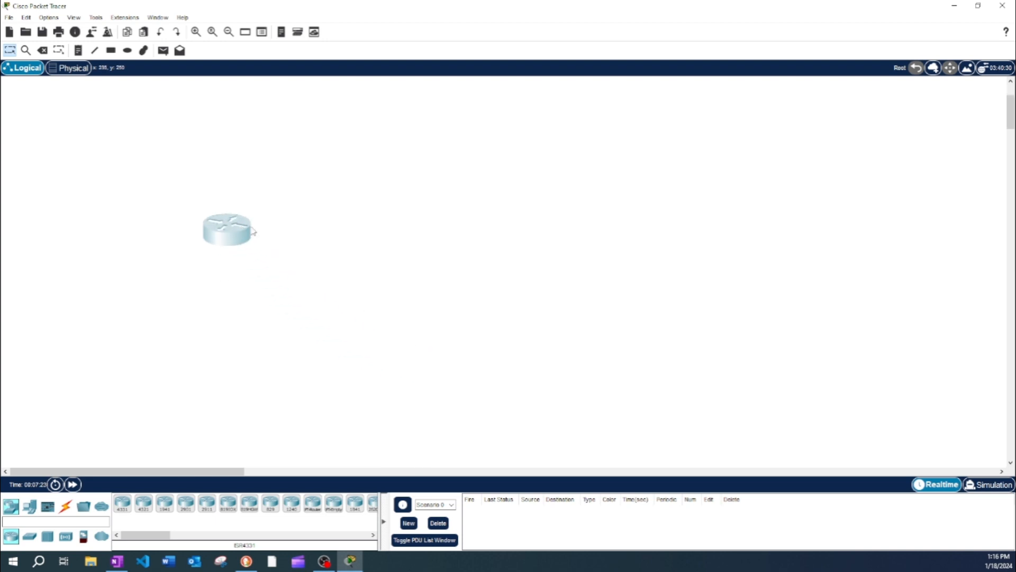
scroll(253, 232, "up", 2)
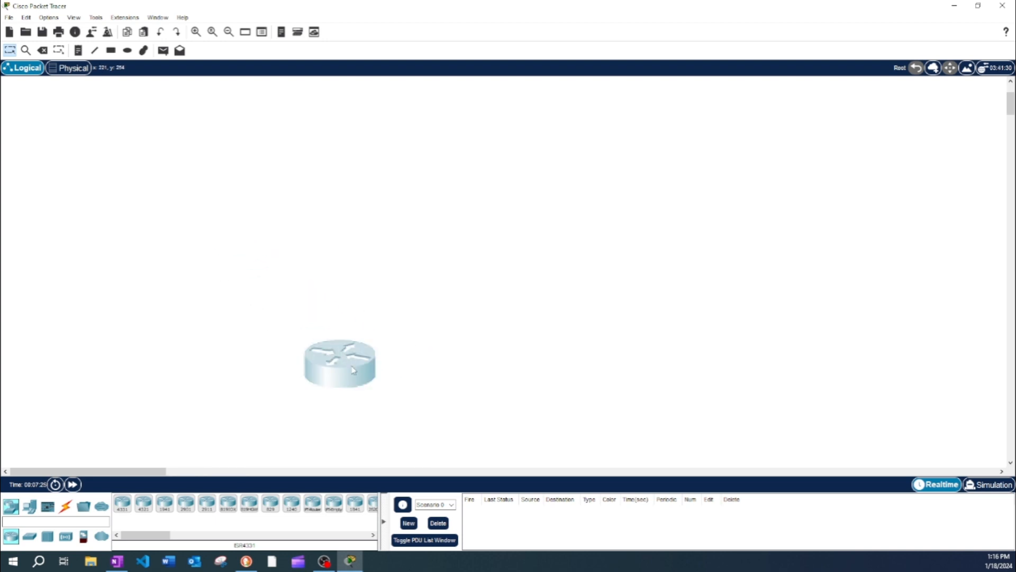
left_click_drag(354, 370, 246, 268)
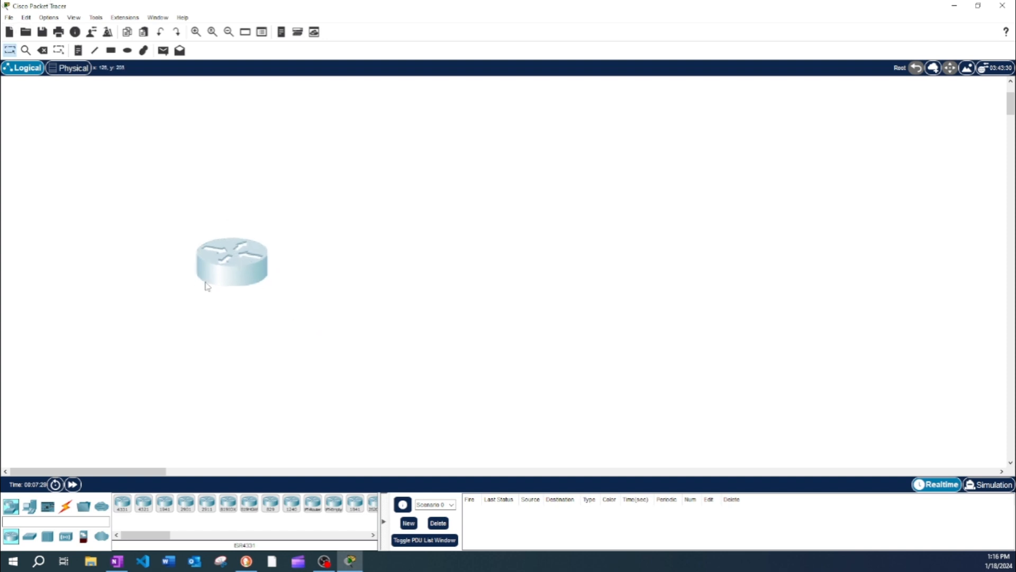
left_click_drag(225, 274, 316, 220)
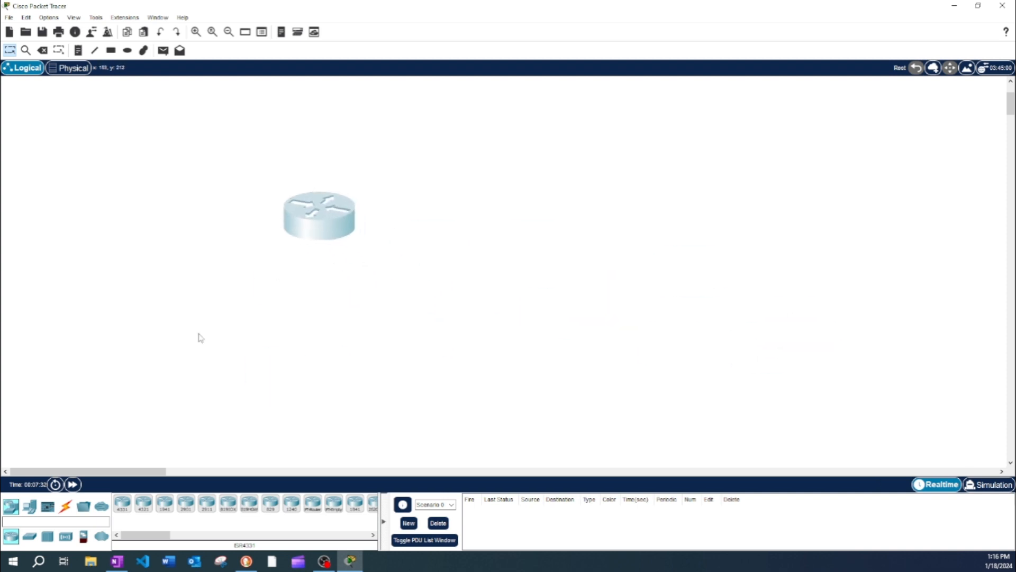
Add a PC end device to the workspace and position it well to the right of the router.
left_click(29, 506)
left_click(122, 504)
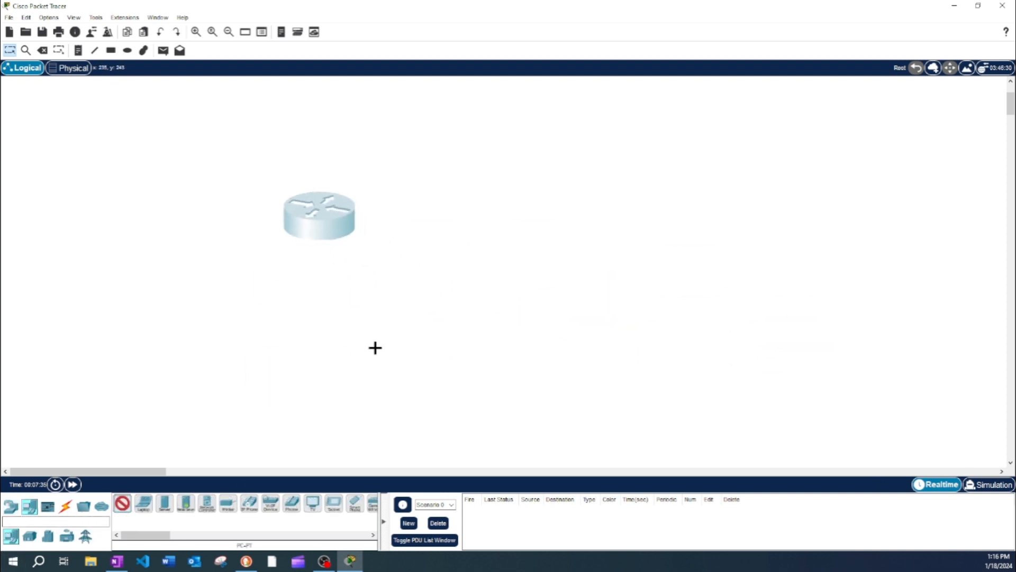
left_click(429, 294)
left_click_drag(451, 303, 624, 258)
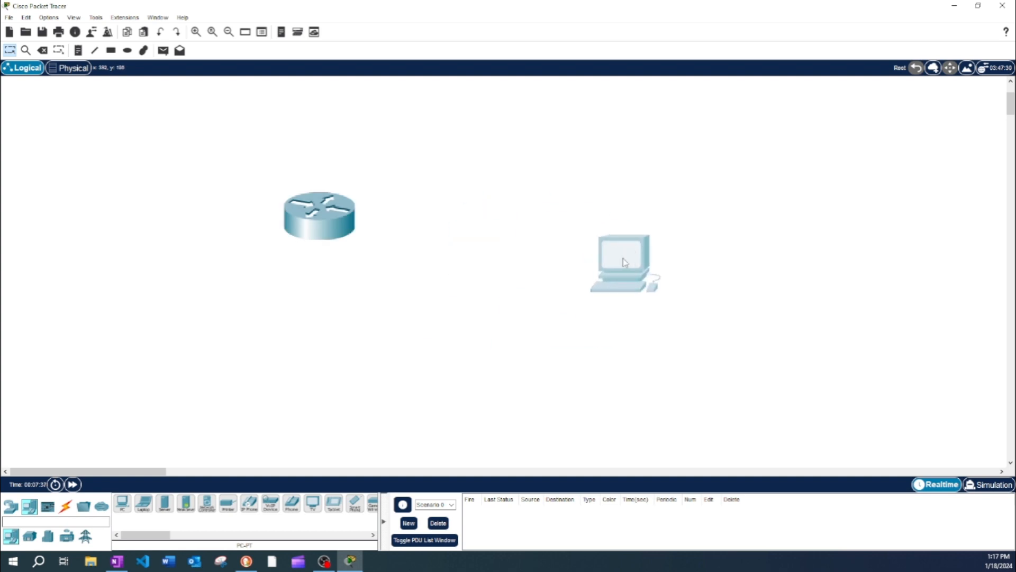
Add a printer end device to the workspace and position it directly below the router.
left_click_drag(228, 503, 131, 304)
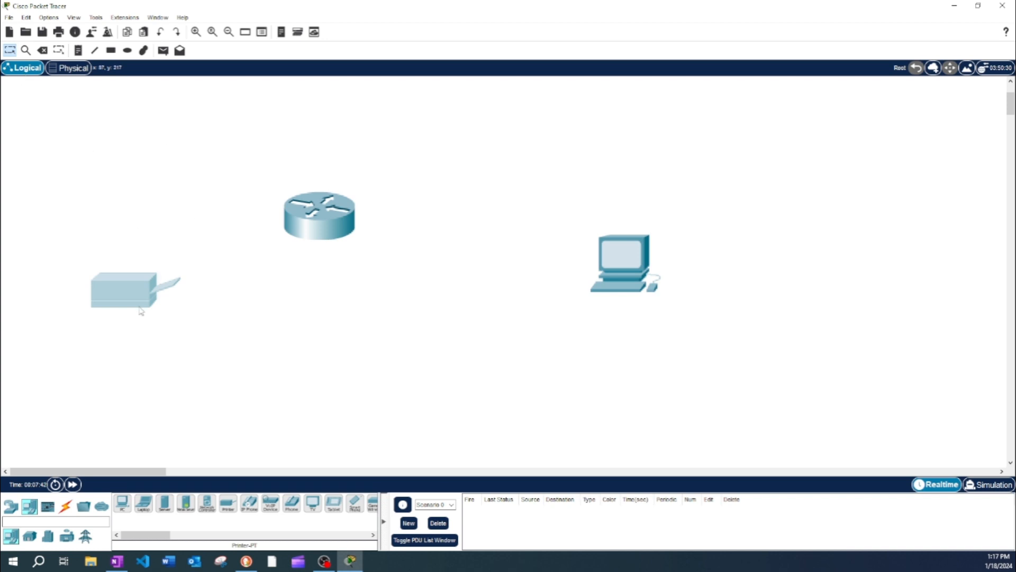
mouse_move(141, 310)
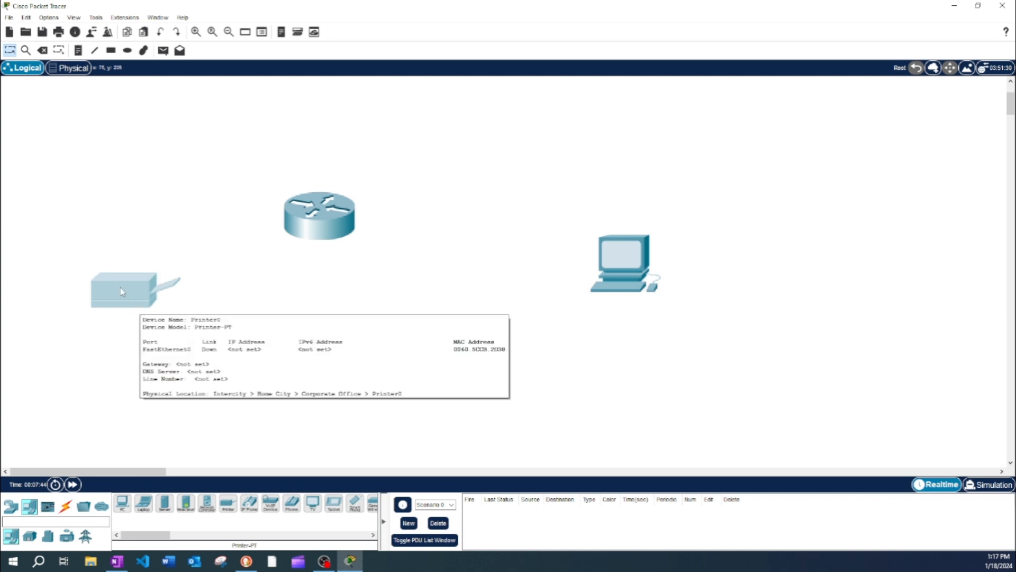
left_click_drag(122, 291, 229, 323)
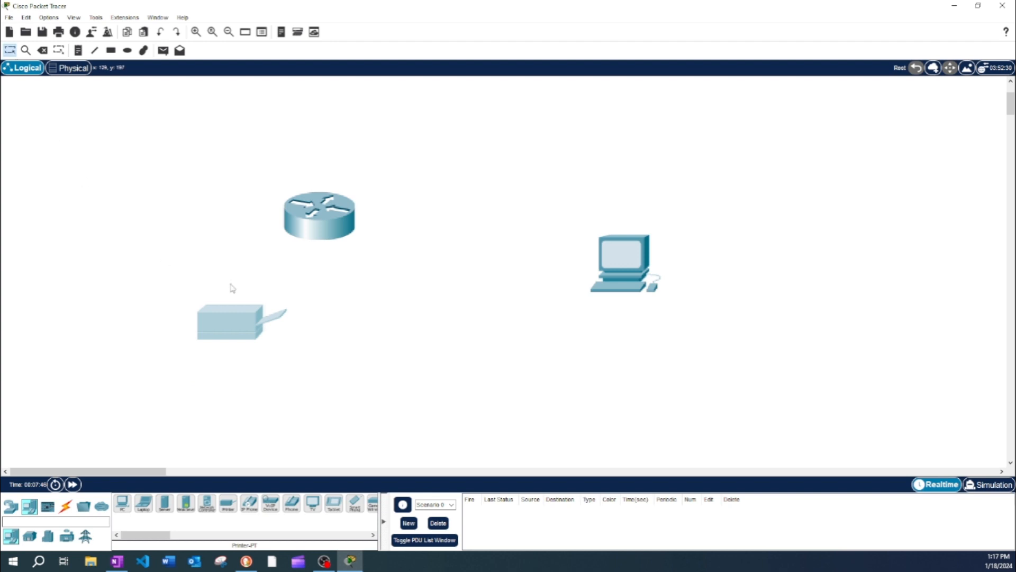
left_click_drag(259, 328, 322, 330)
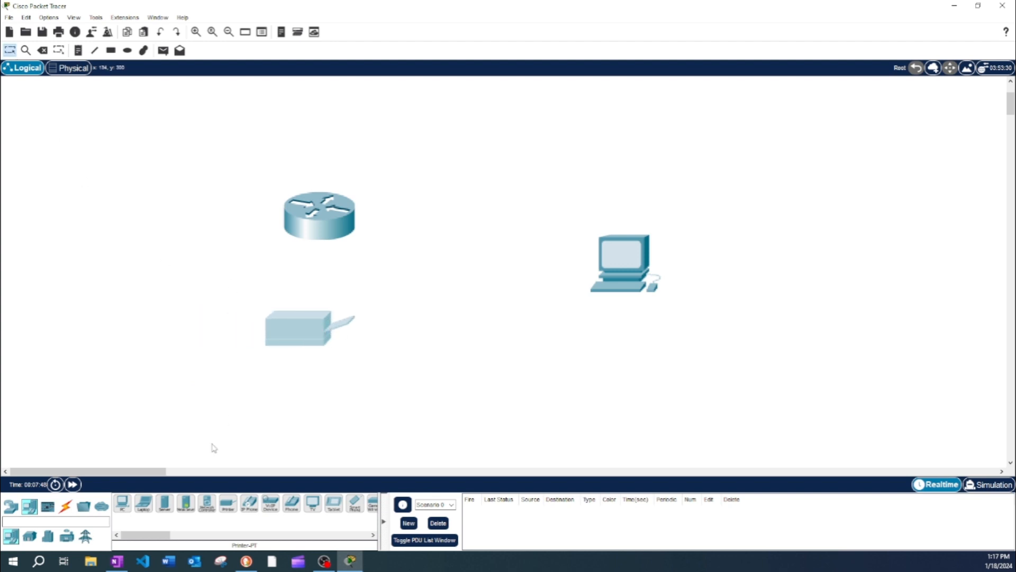
Connect the router's GigabitEthernet0/0/0 port to the PC's FastEthernet0 port with a Copper Straight-Through cable.
left_click(65, 507)
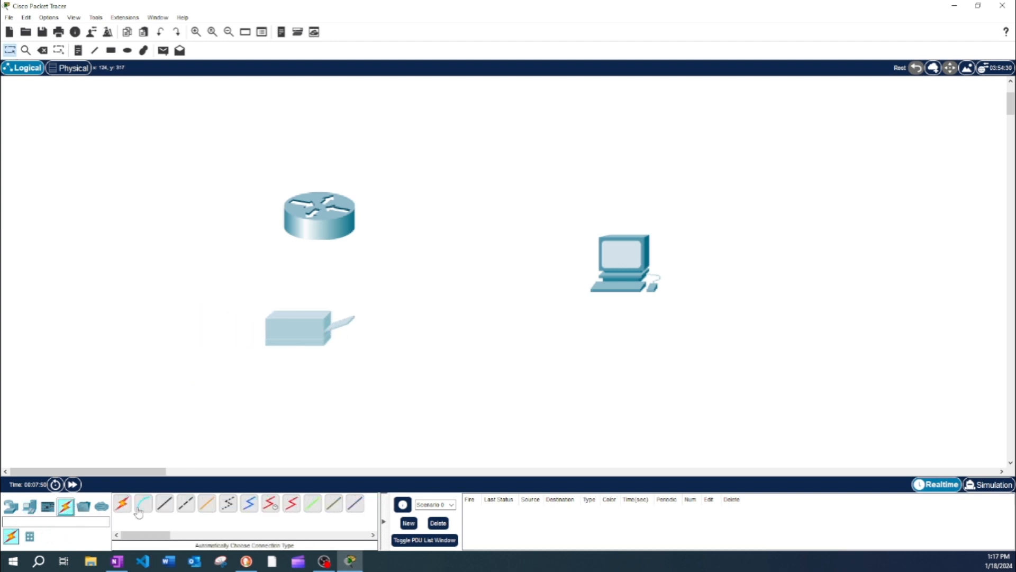
left_click(169, 508)
left_click(329, 217)
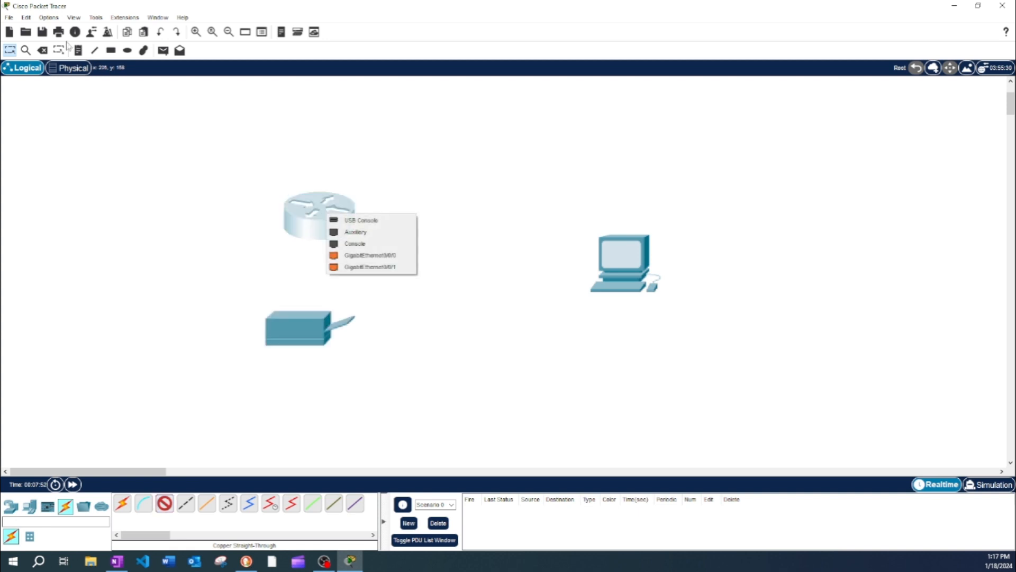
left_click(363, 256)
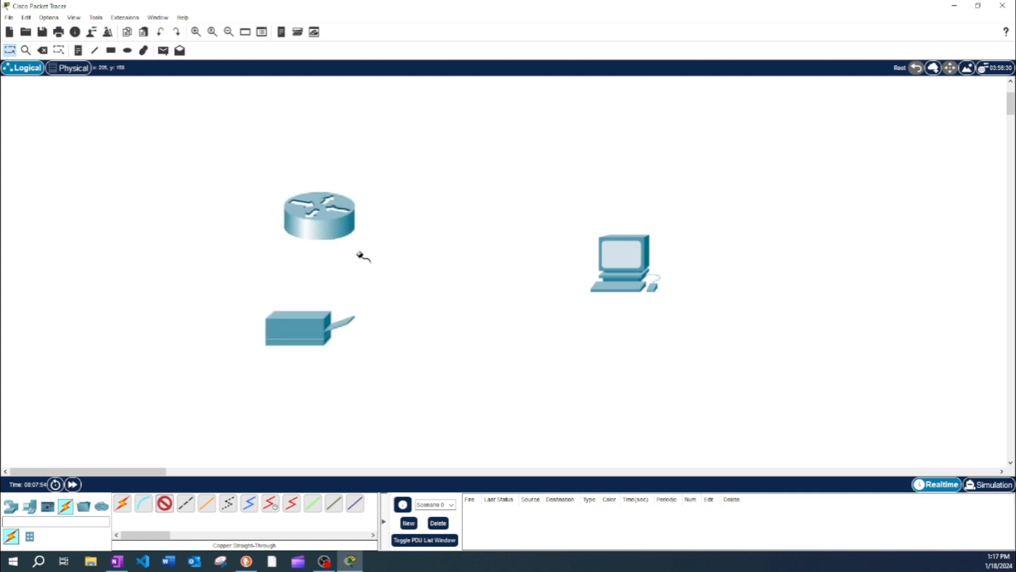
left_click(626, 276)
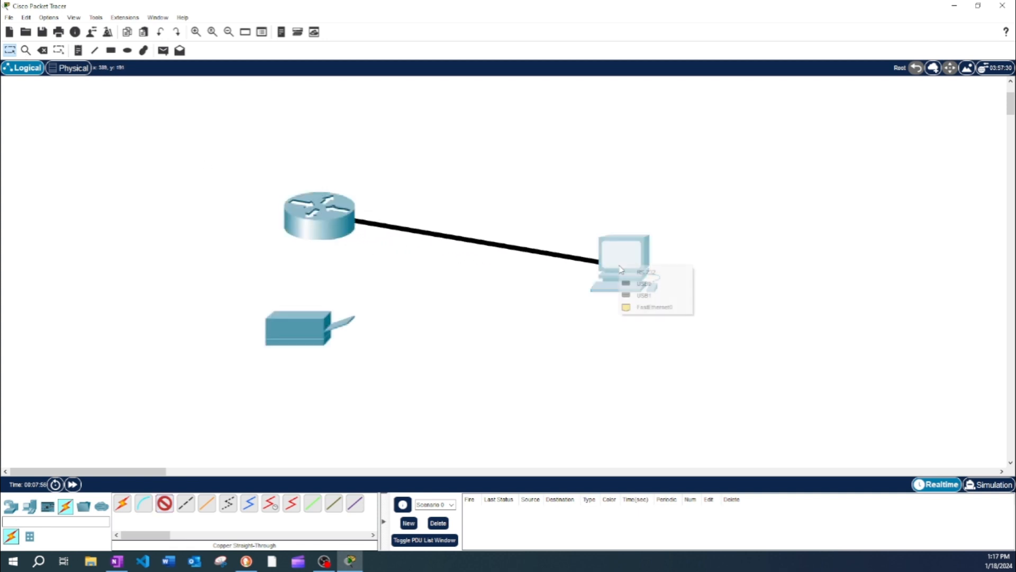
left_click(640, 306)
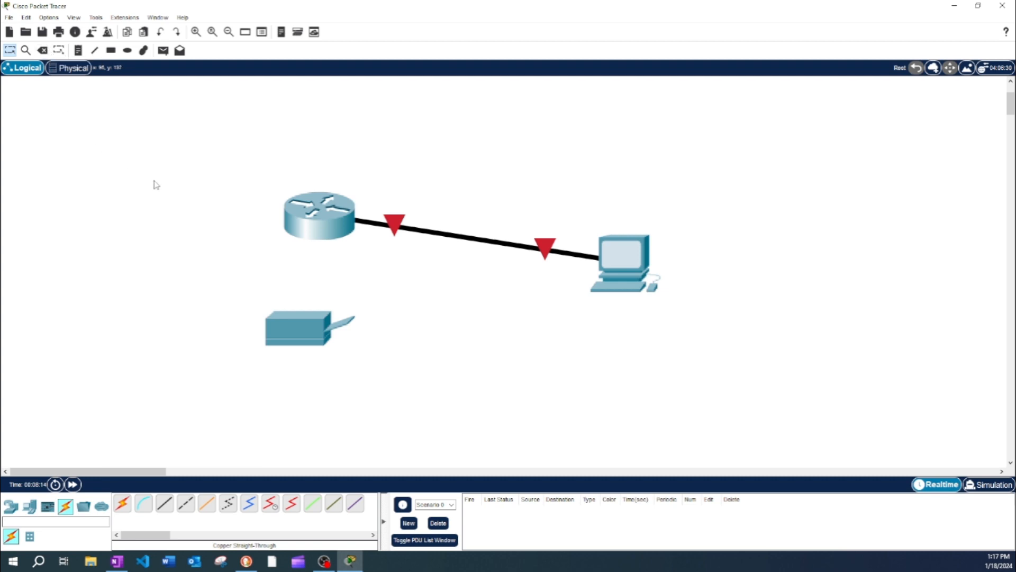
Delete the router, the PC and the printer from the workspace, confirming each deletion.
key("Delete")
left_click(320, 223)
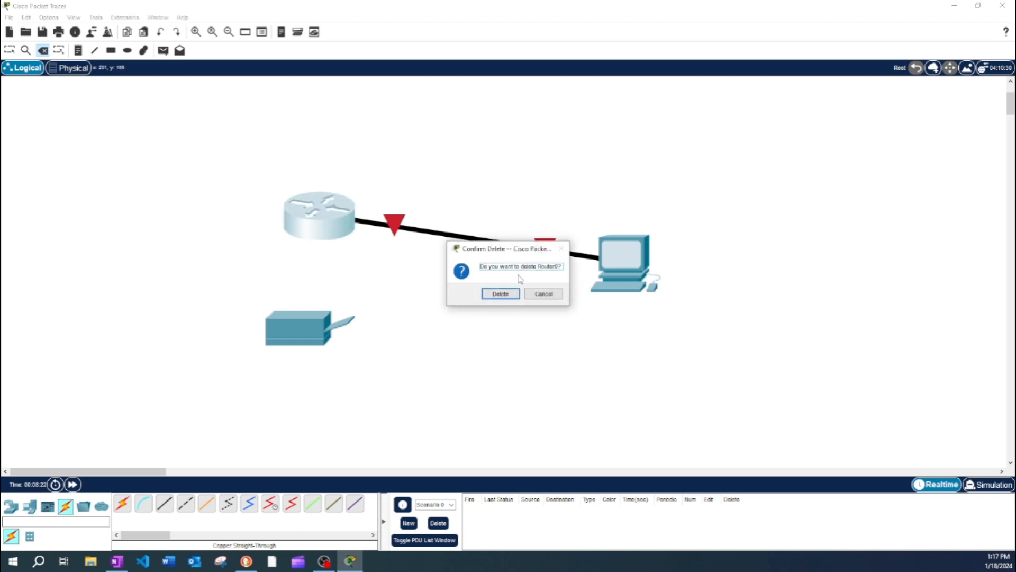
key("Return")
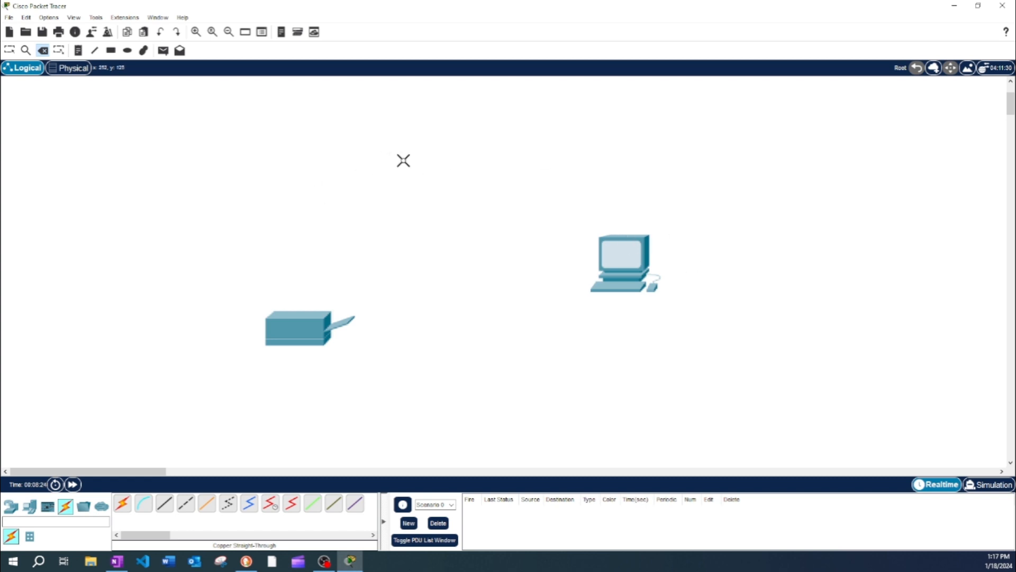
left_click(622, 264)
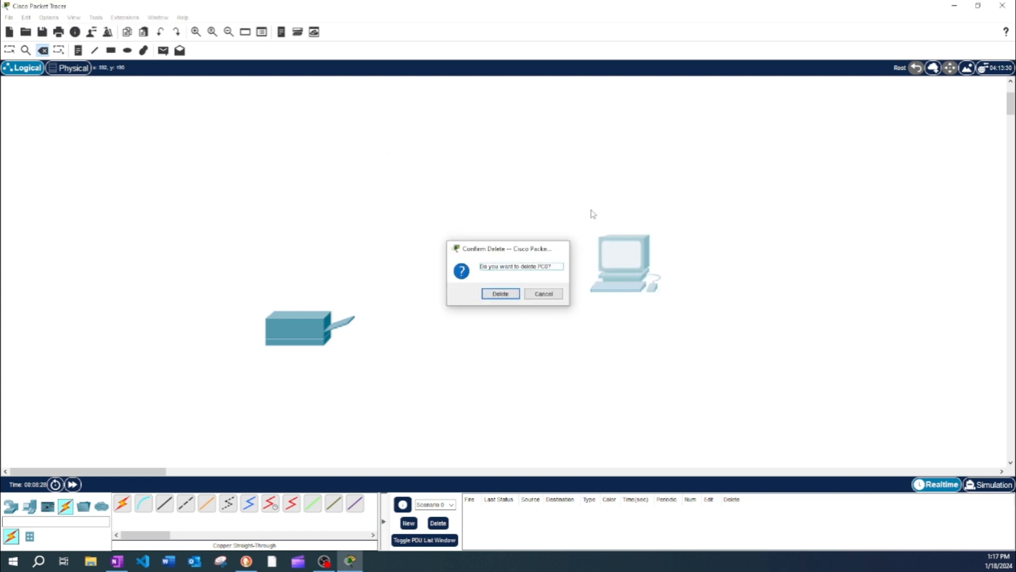
key("Return")
left_click(320, 330)
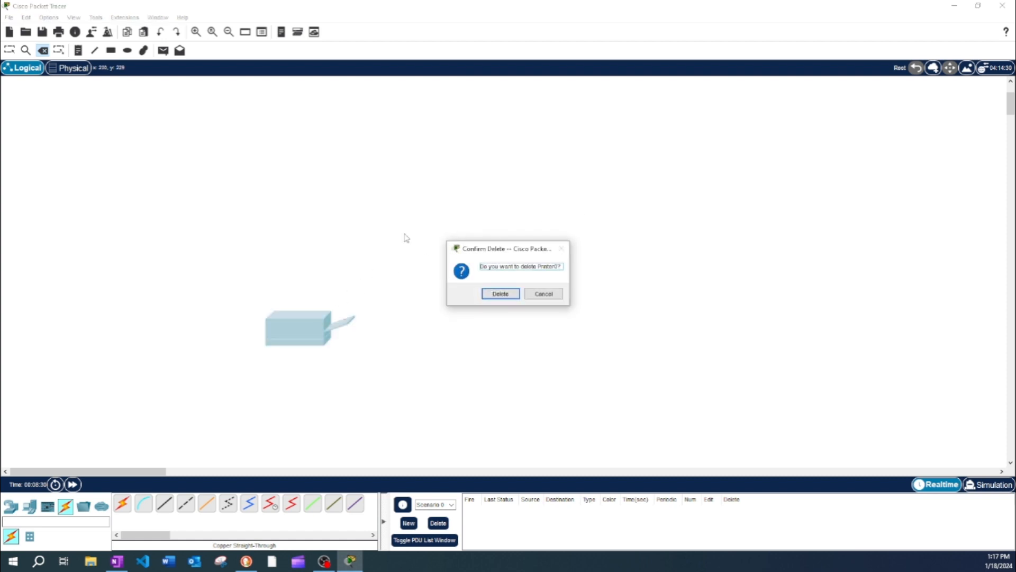
key("Return")
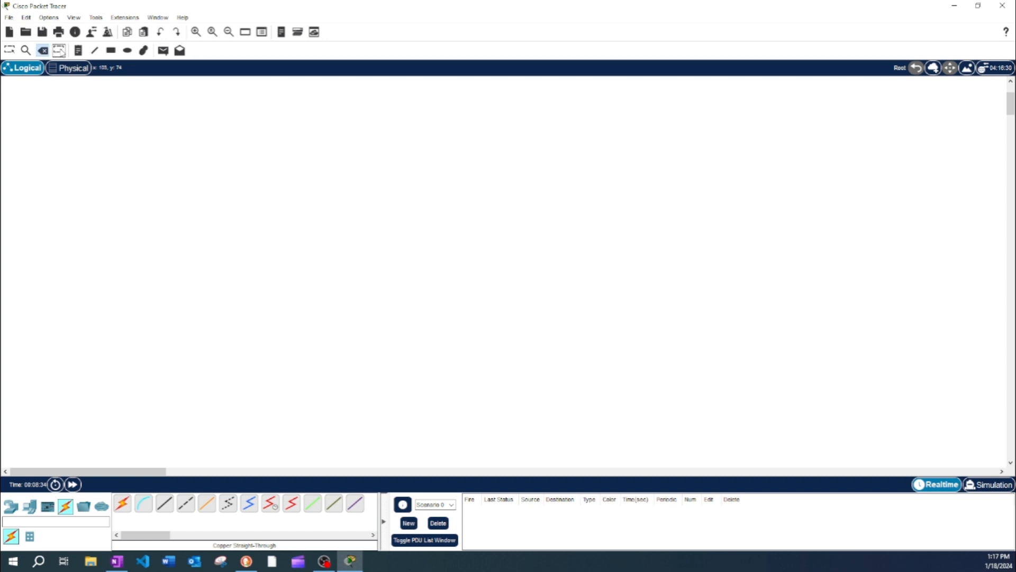
Place a text note reading "Hello World" in the upper-left area of the workspace.
left_click(79, 52)
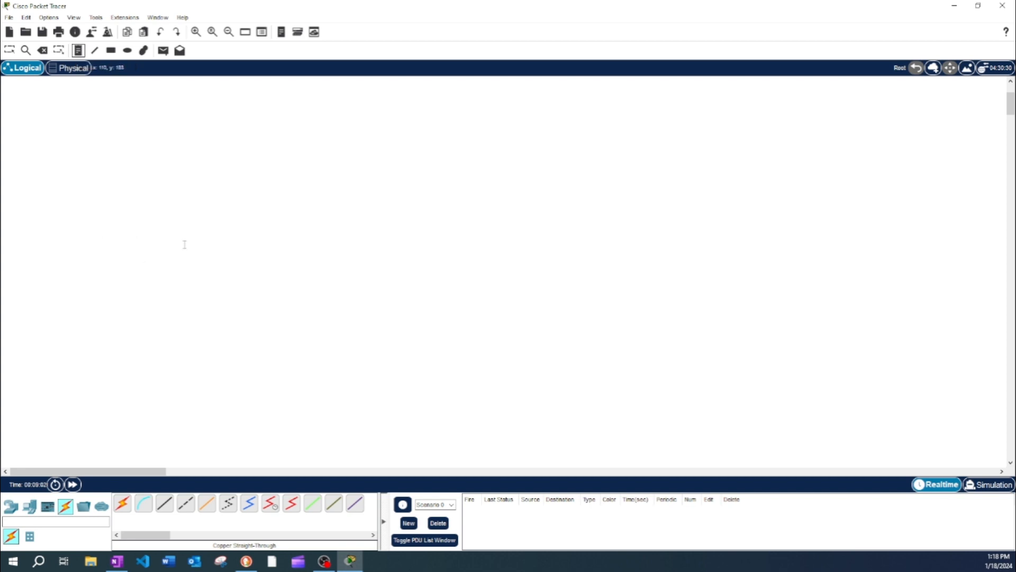
left_click(248, 212)
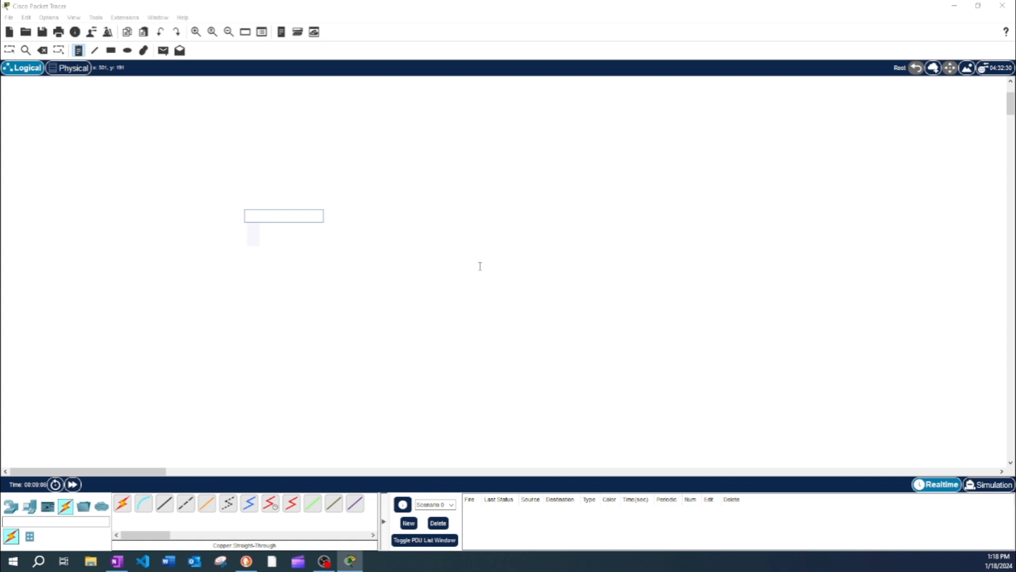
type("Hue")
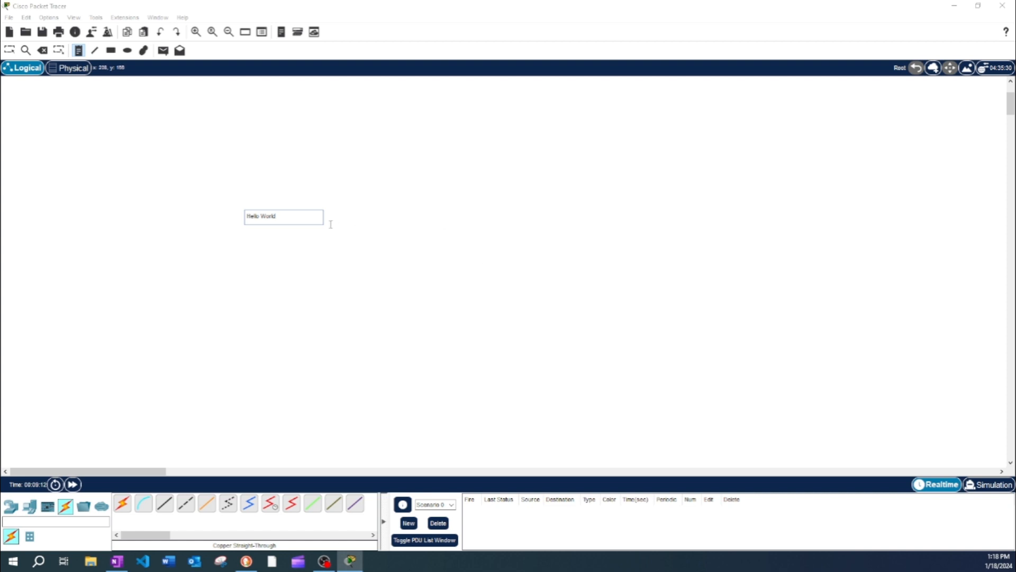
key("Return")
key("BackSpace")
key("Escape")
left_click(322, 200)
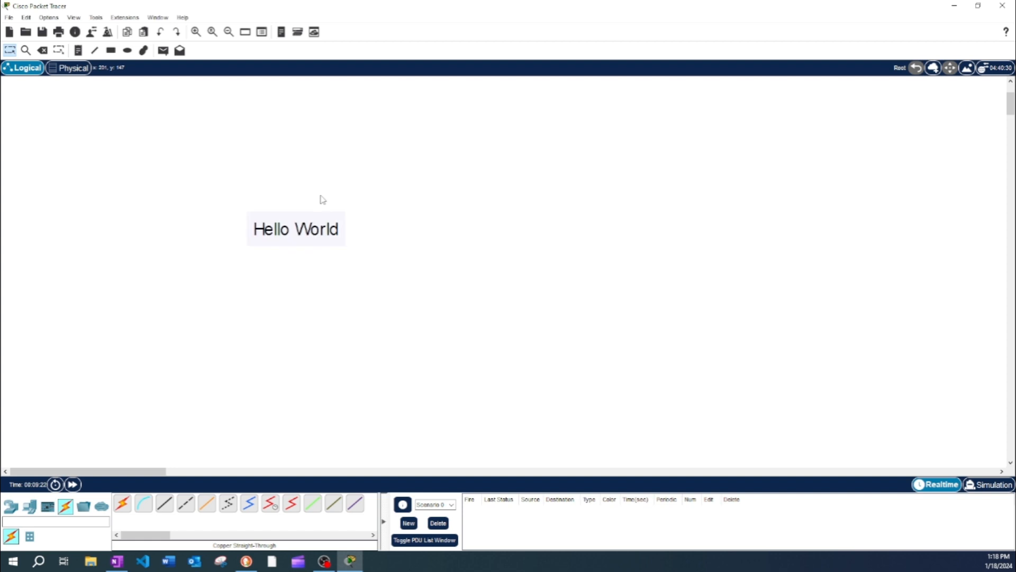
Move the Hello World note slightly higher on the canvas, and start deleting it but cancel the confirmation.
left_click(307, 233)
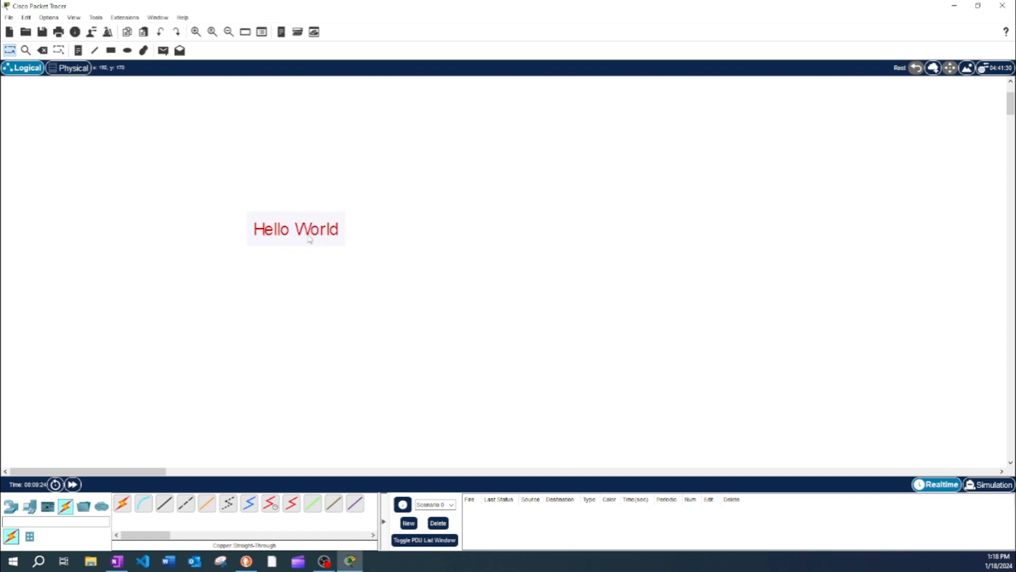
left_click_drag(307, 233, 332, 145)
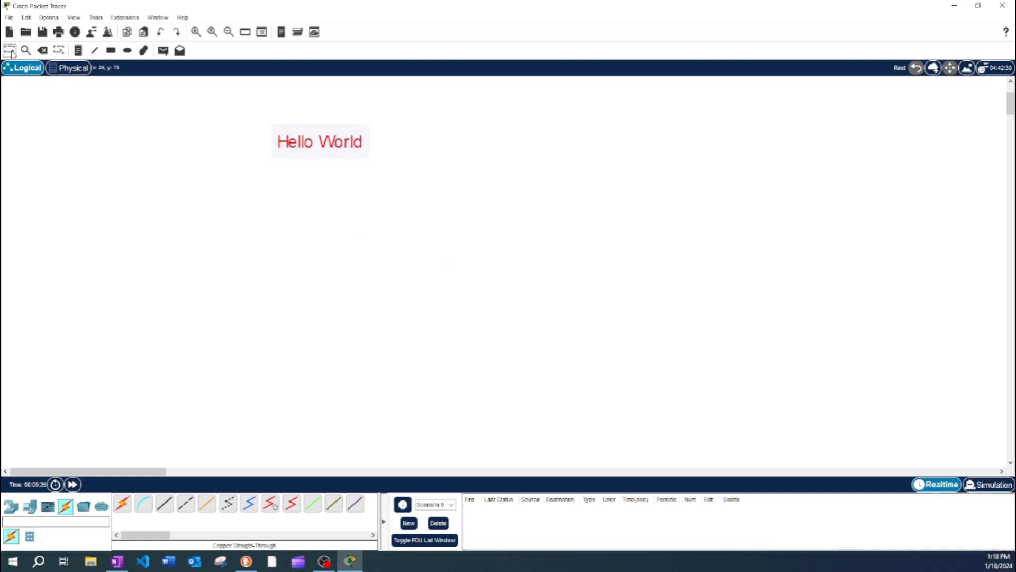
left_click_drag(328, 143, 302, 198)
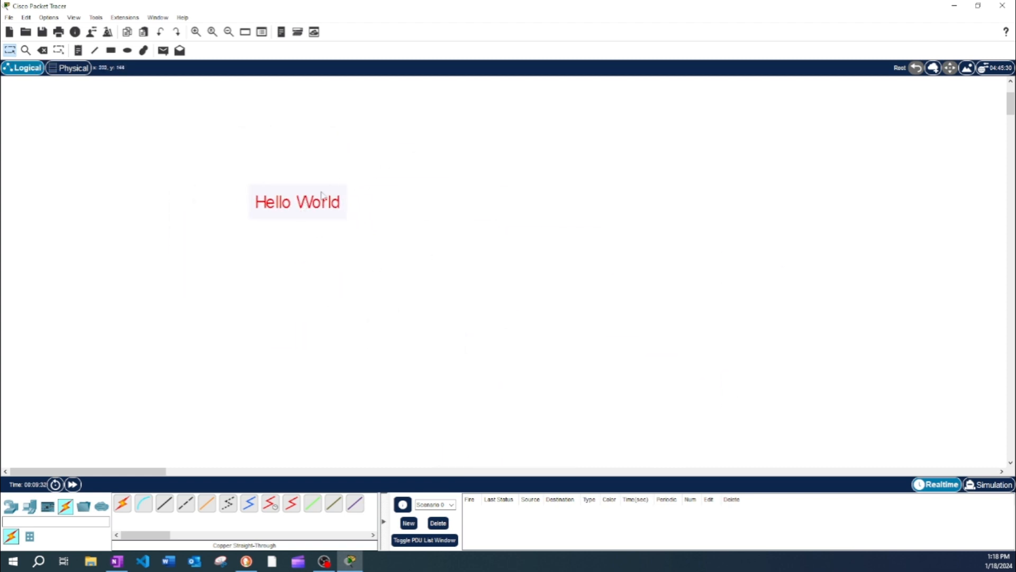
key("Delete")
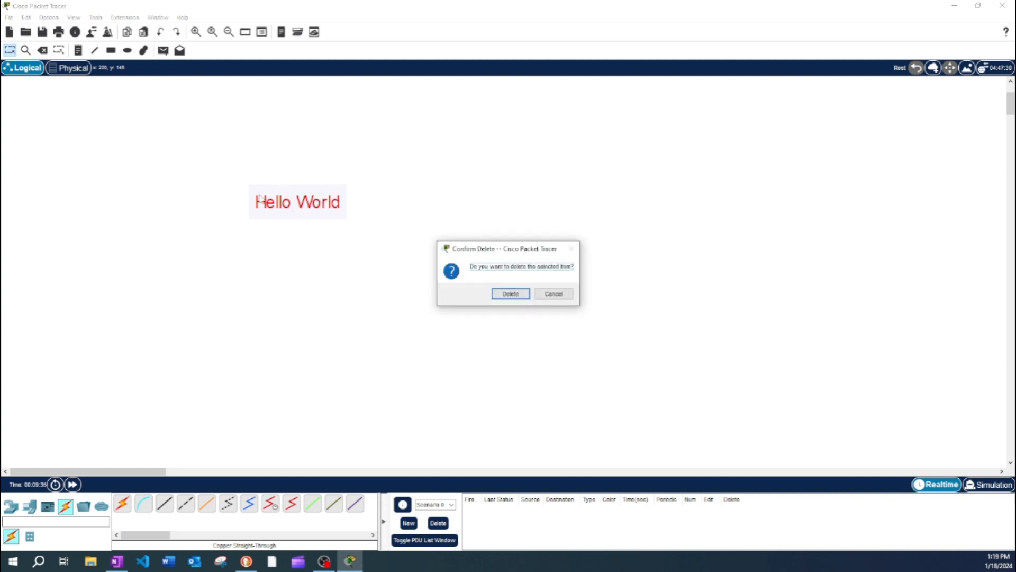
left_click(554, 294)
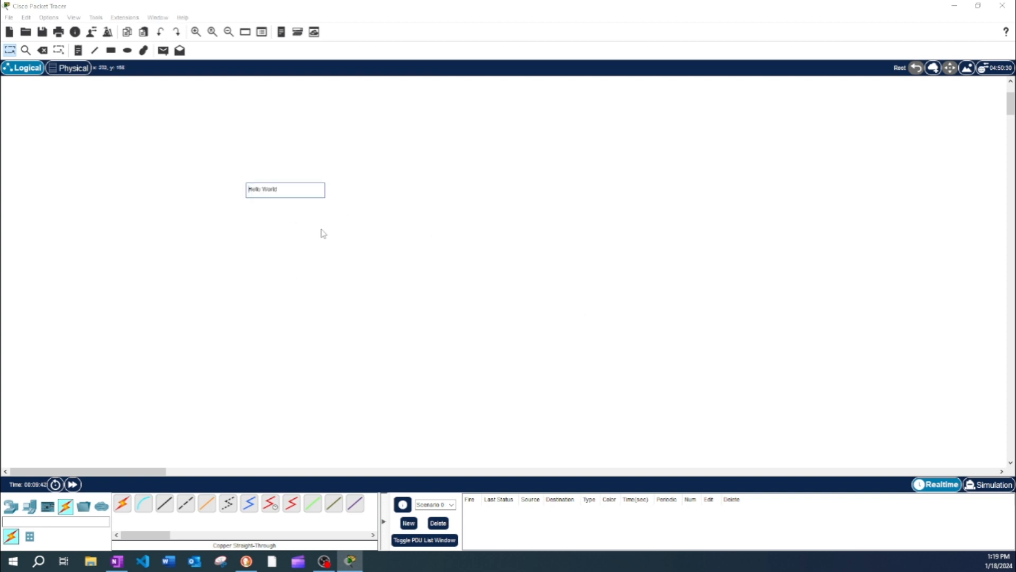
Delete the Hello World note from the workspace and confirm the deletion.
left_click_drag(311, 207, 362, 196)
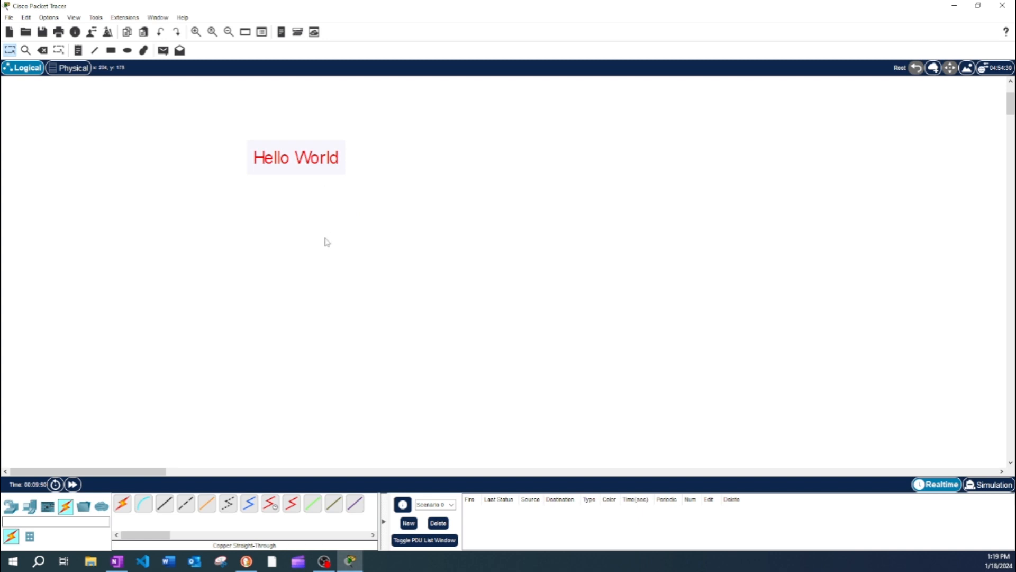
key("Delete")
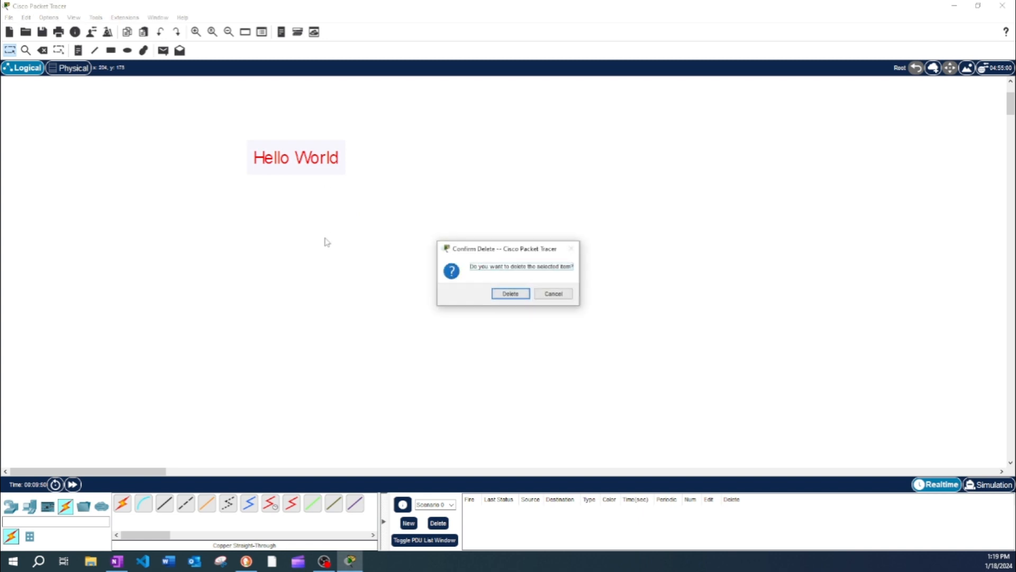
left_click(504, 297)
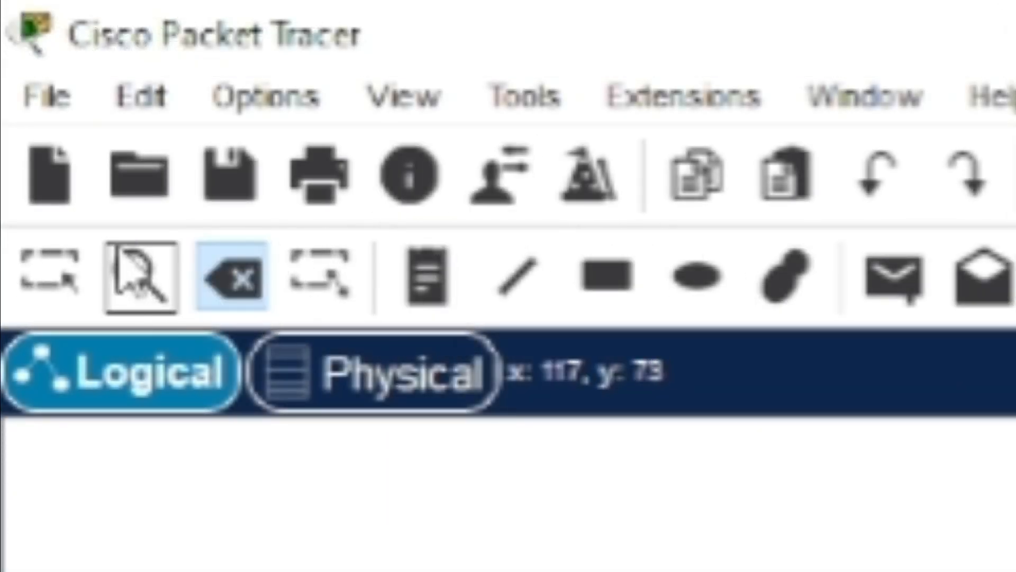
Start saving the file and create a folder named "Packet Tracer Tutorial" on the Desktop.
left_click(49, 98)
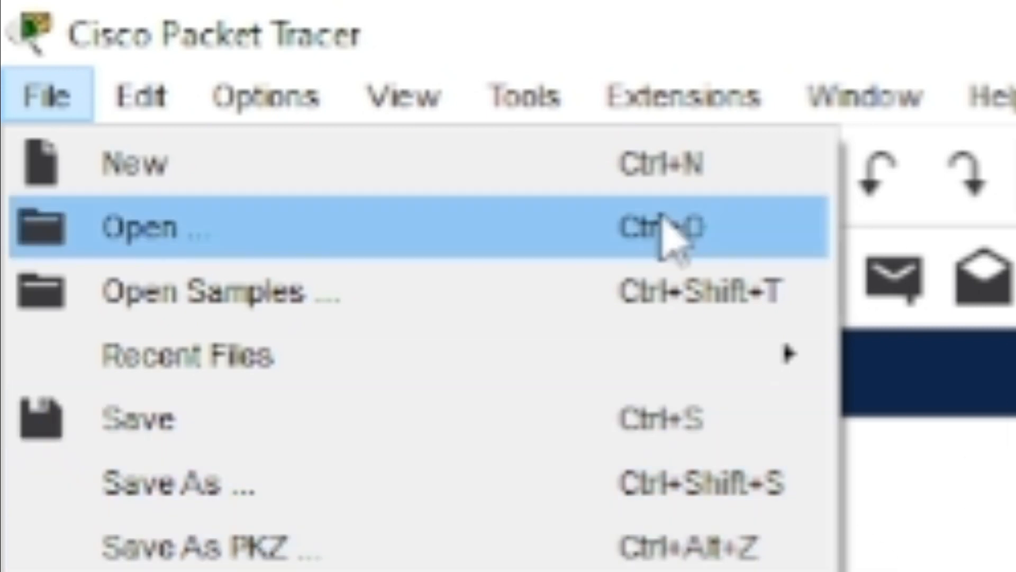
key("Escape")
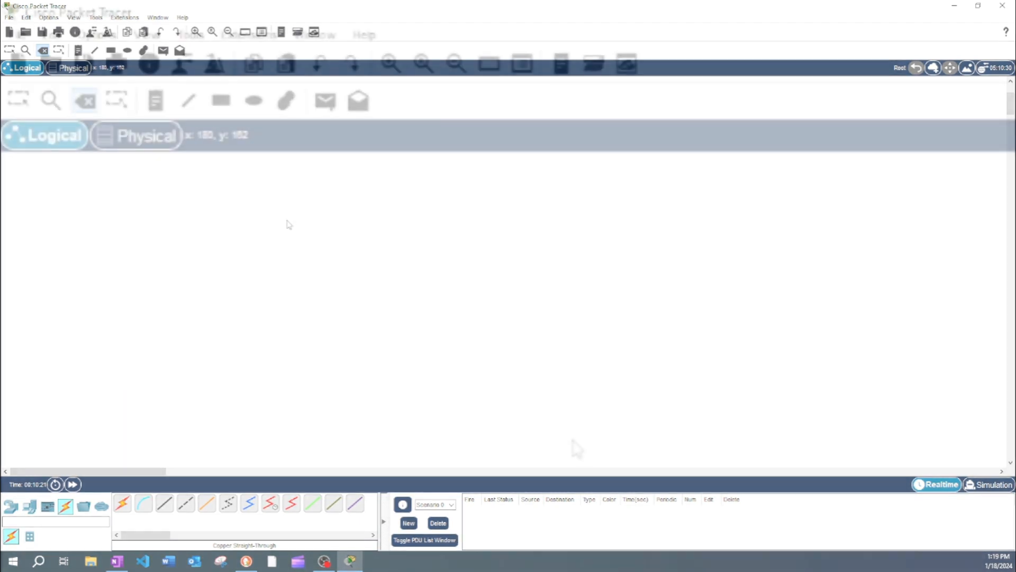
key("ctrl+s")
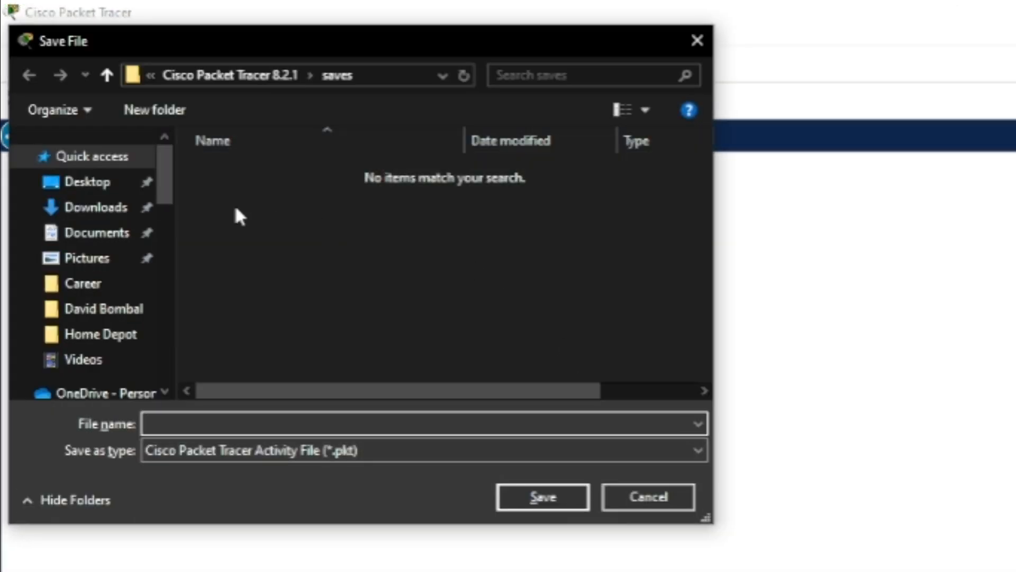
left_click(99, 184)
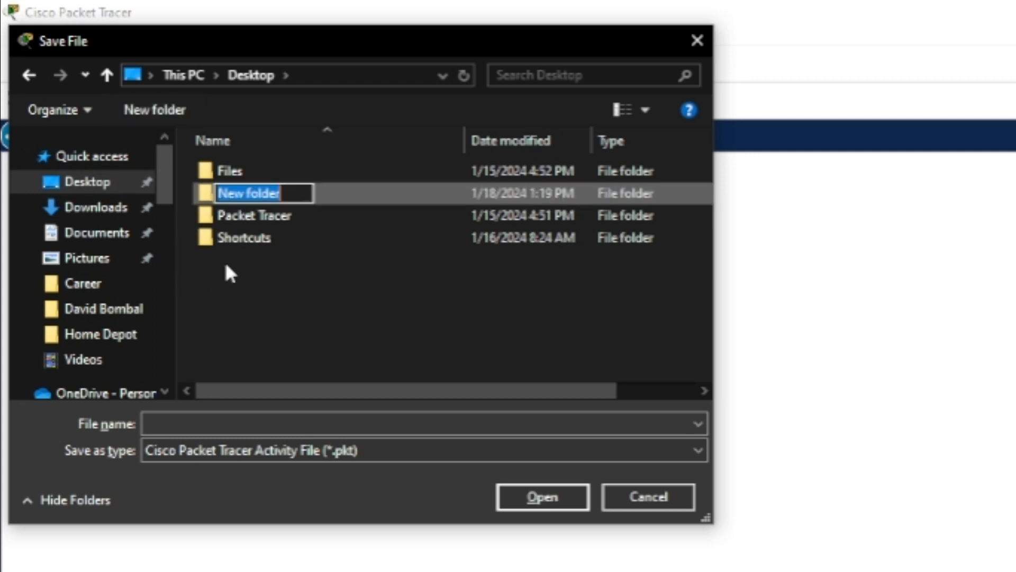
type("P")
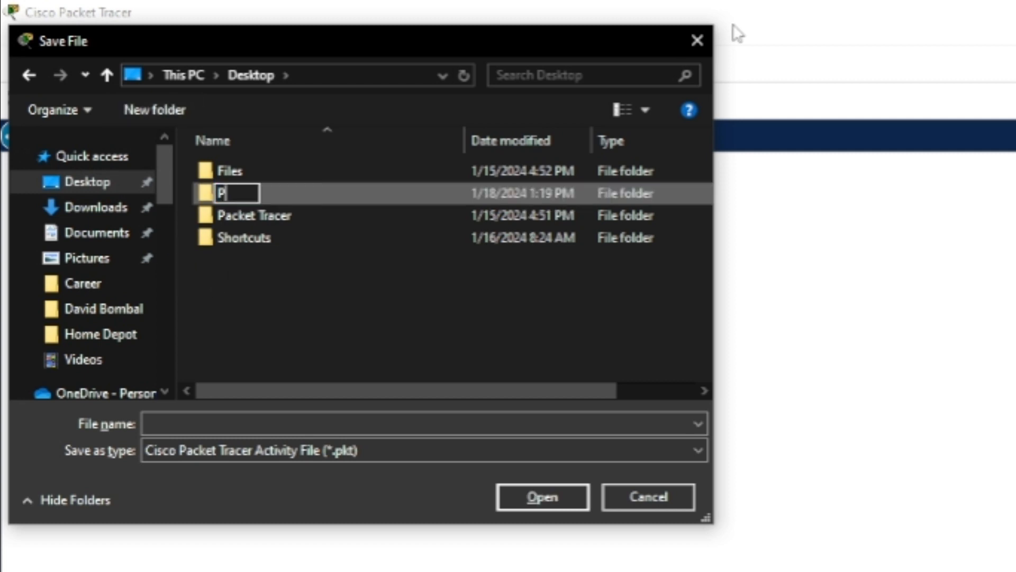
type("acket Trace")
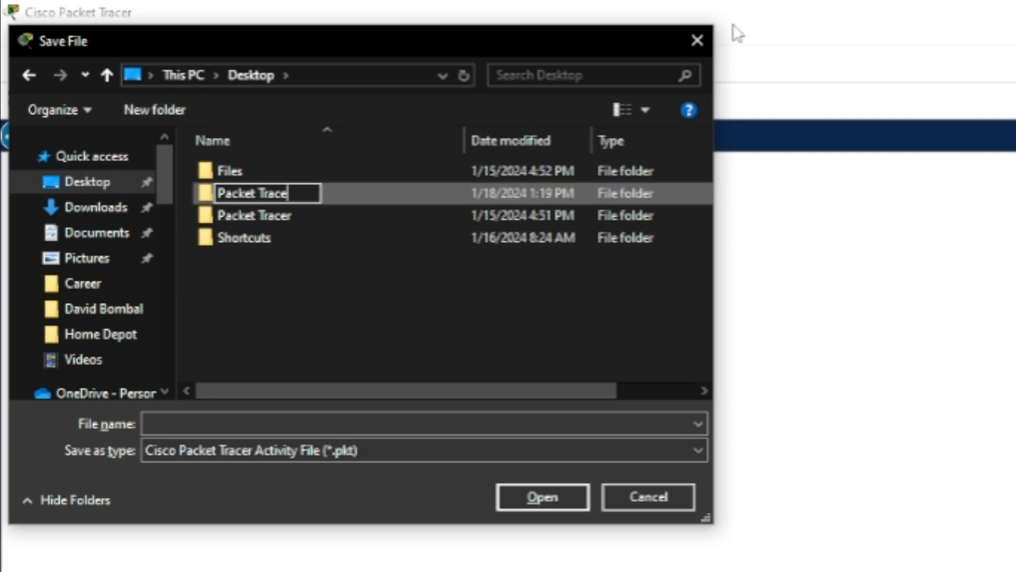
type("r tuto")
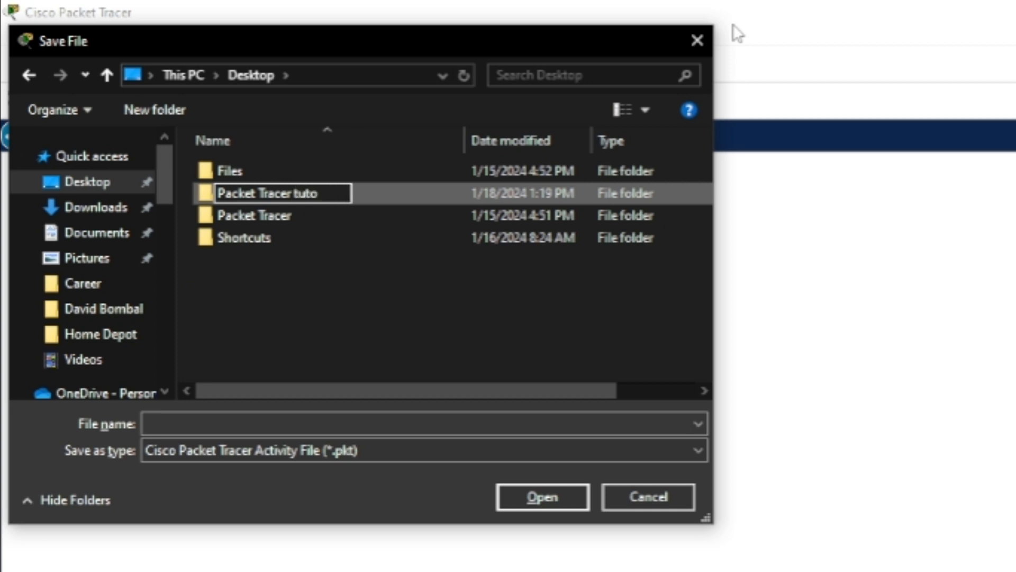
key("BackSpace")
key("BackSpace")
key("BackSpace")
key("BackSpace")
type("Tutorial")
key("Return")
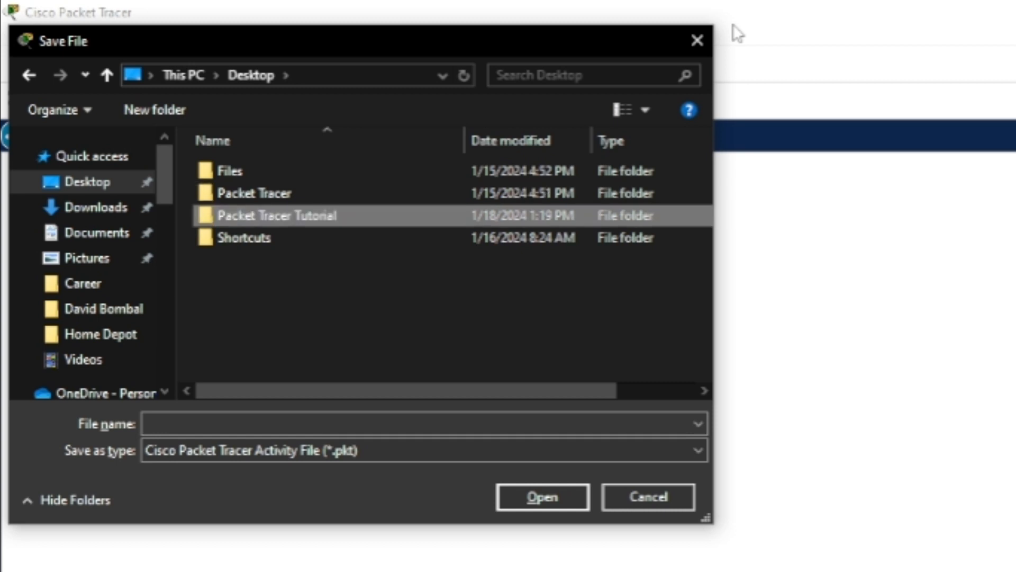
Save the file as NetworkSetup in the Packet Tracer Tutorial folder, keeping the .pkt file type.
double_click(320, 216)
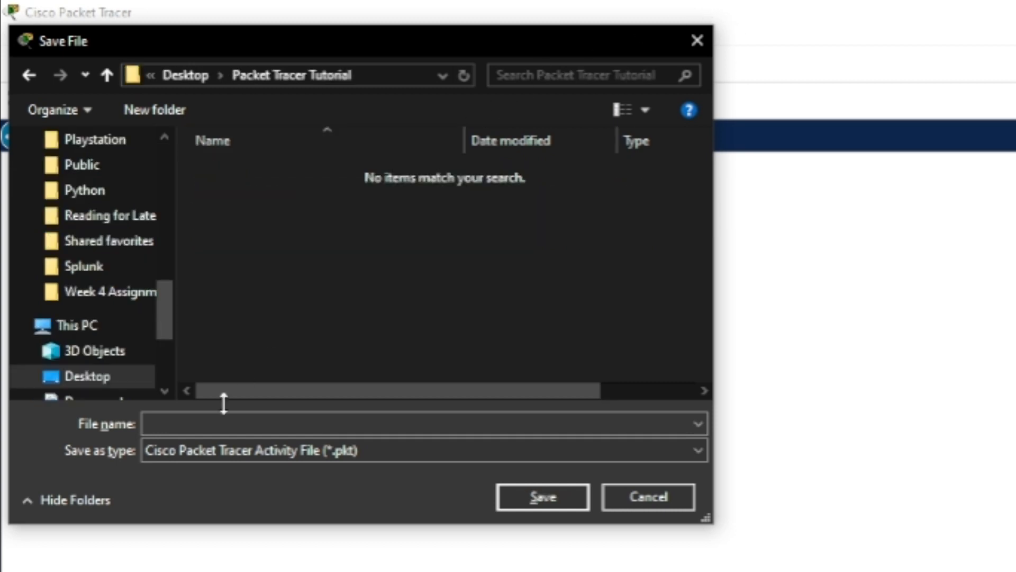
left_click(170, 424)
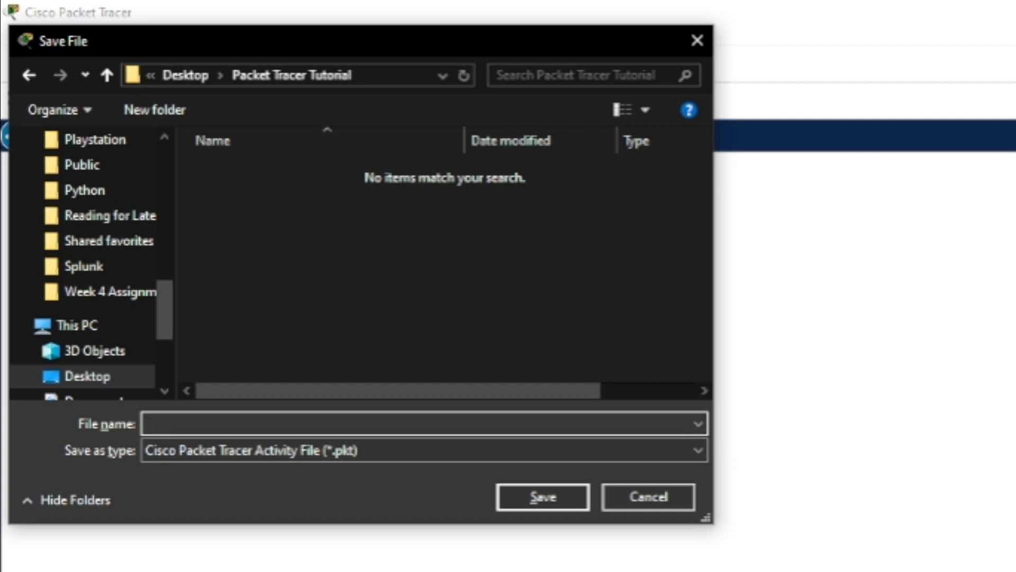
type("NetworkSetup")
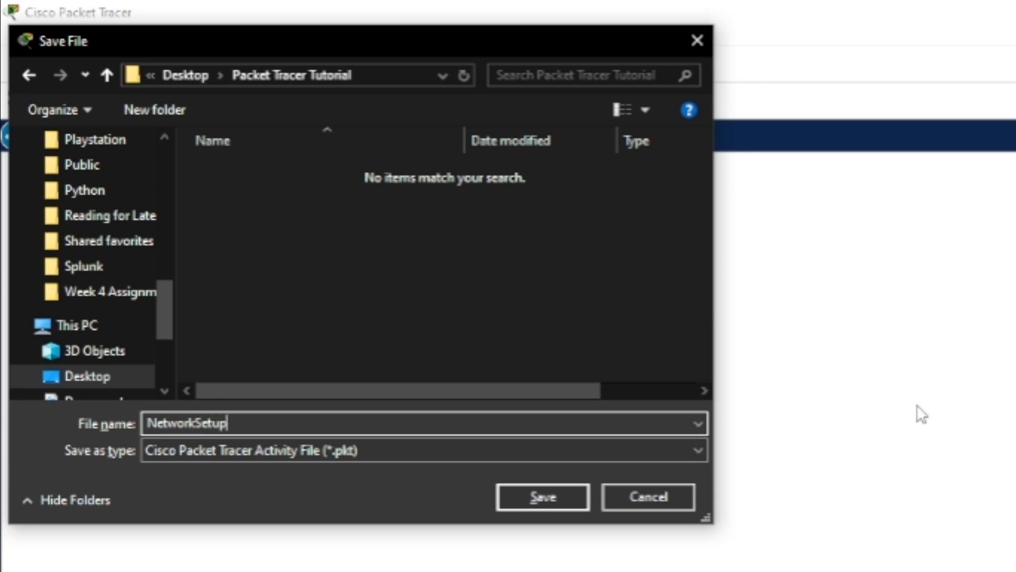
left_click(551, 497)
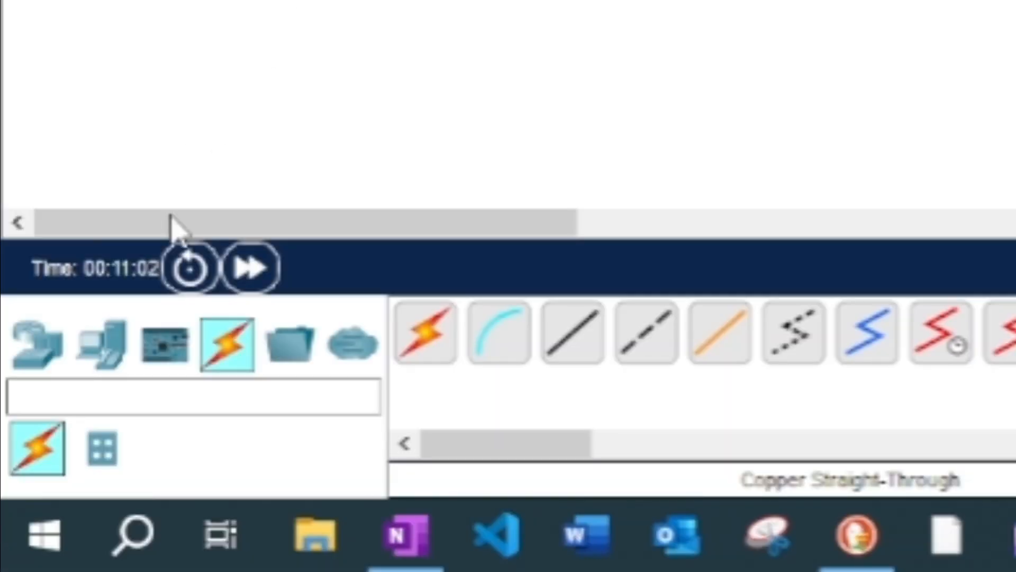
left_click(33, 368)
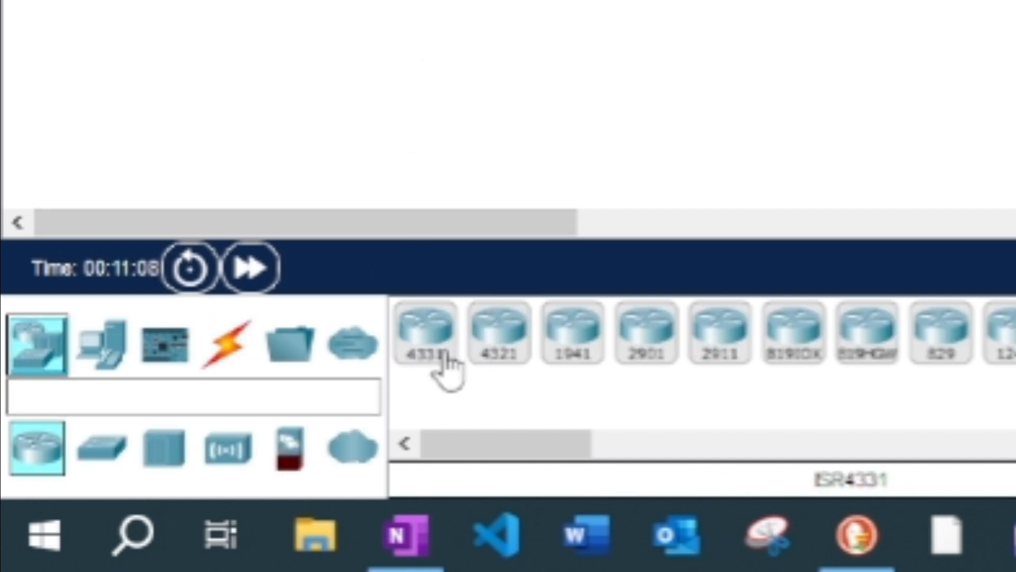
left_click(98, 458)
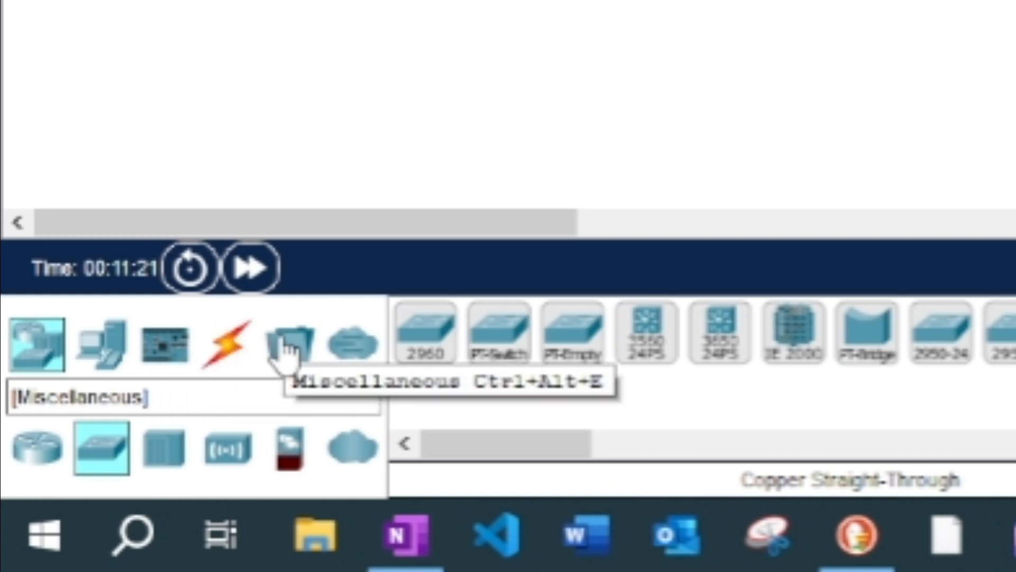
left_click(347, 355)
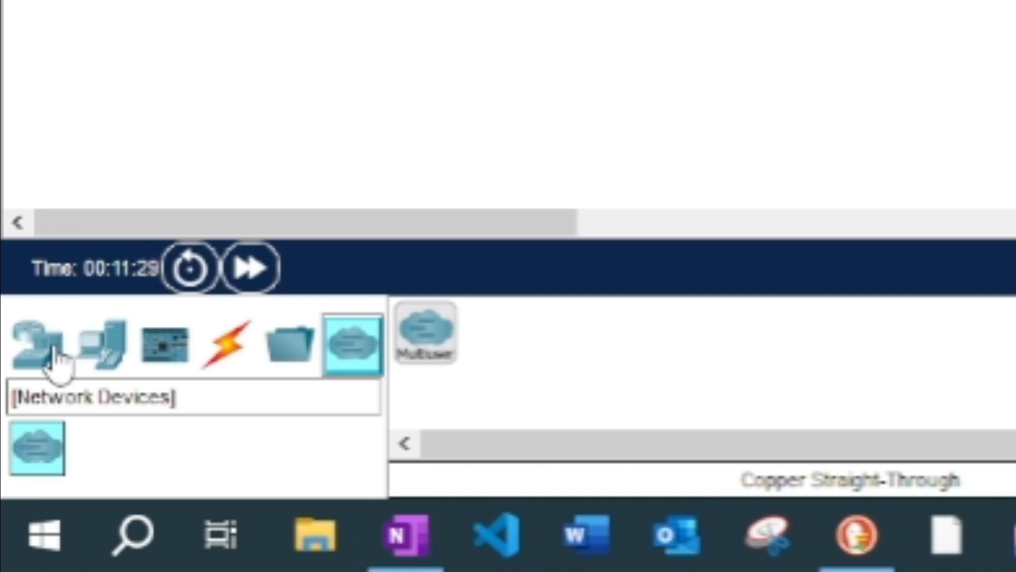
Place a 2960 switch in the left half of the workspace and a Hub-PT at the same level in the right half.
left_click(37, 349)
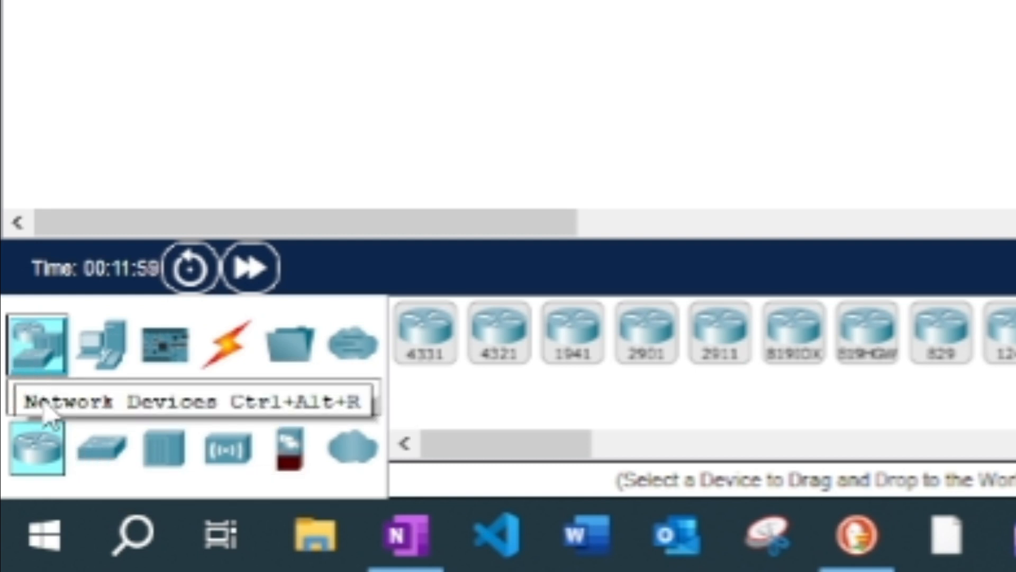
left_click(92, 456)
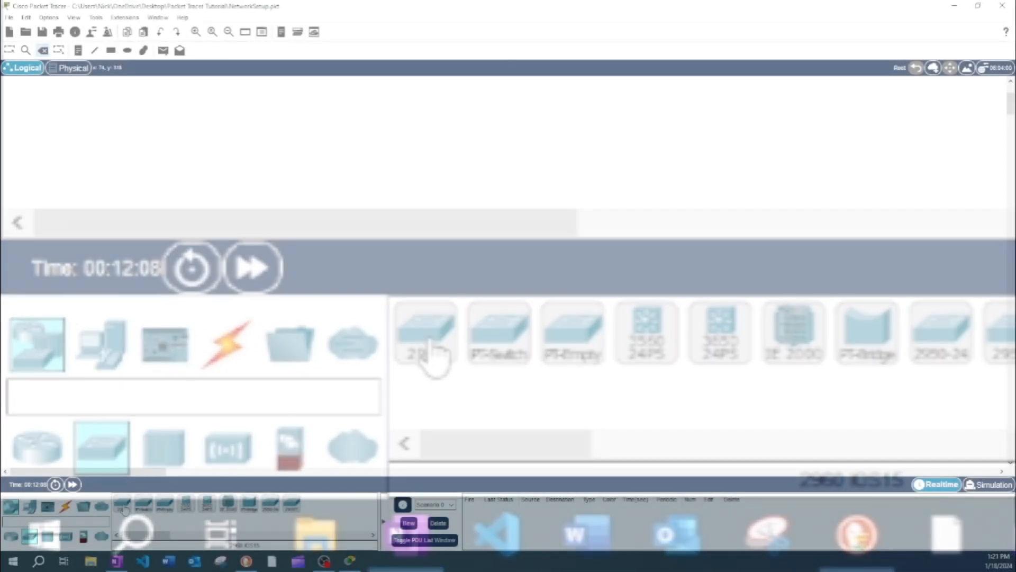
left_click(427, 343)
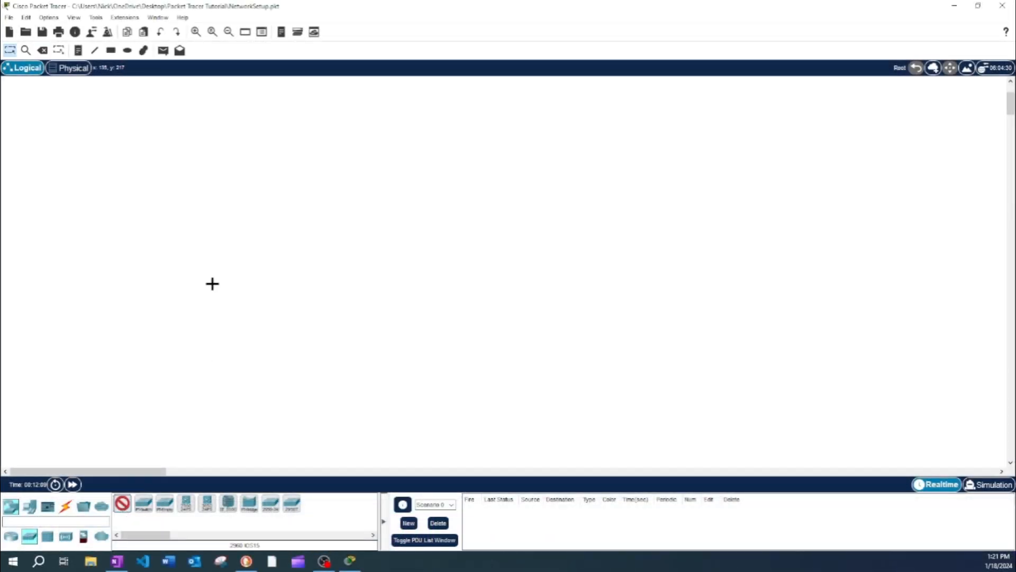
left_click(226, 269)
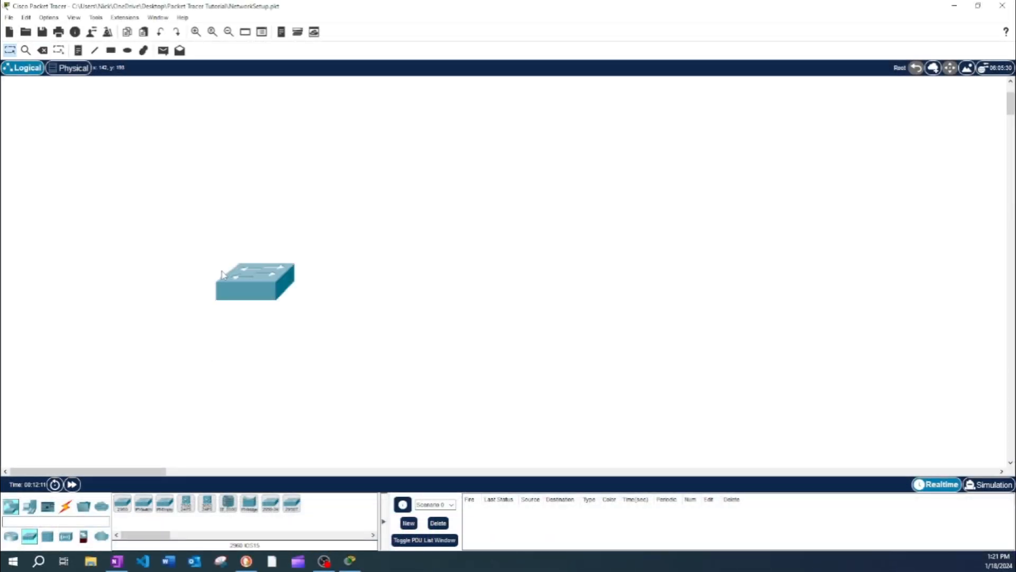
left_click(48, 537)
left_click(123, 503)
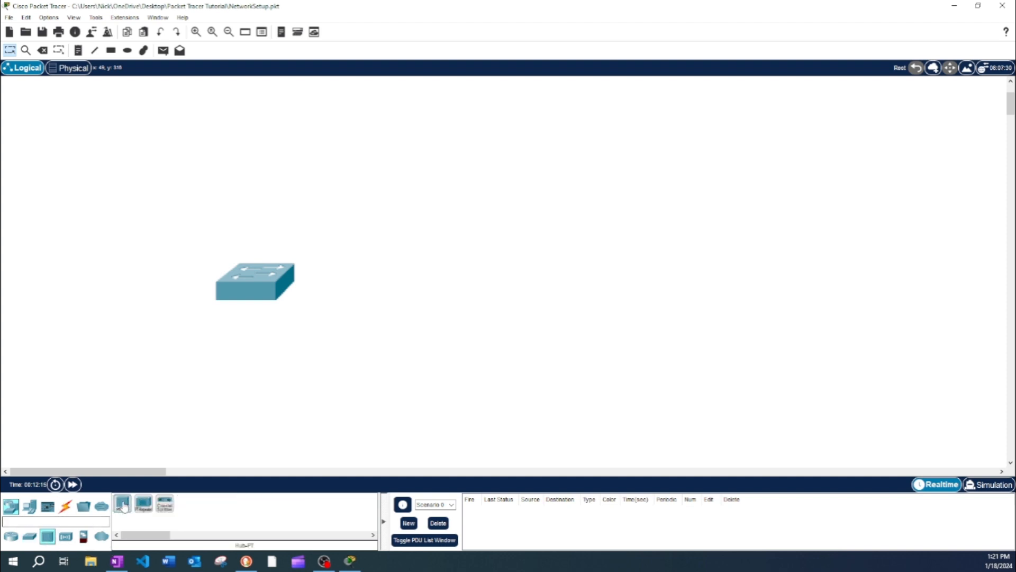
left_click(759, 280)
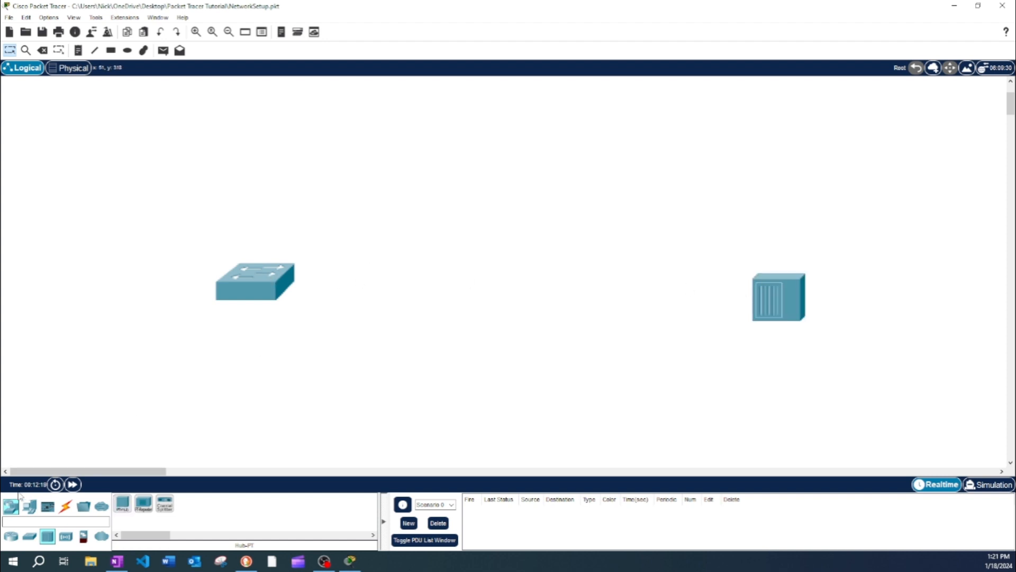
Place two PCs above the switch, one on each side, and move both higher on the canvas.
left_click(29, 506)
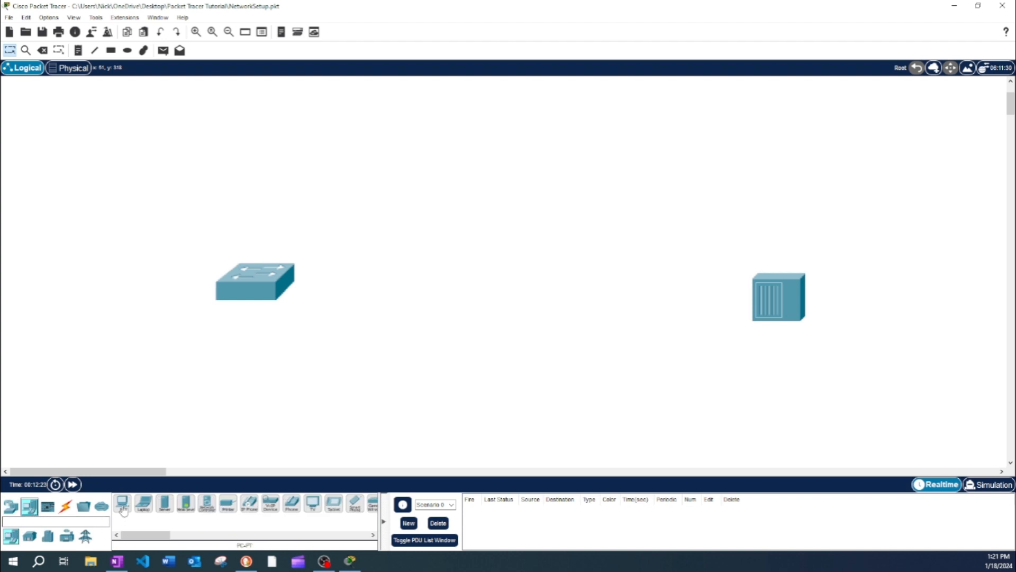
left_click_drag(123, 504, 123, 509)
left_click(115, 188)
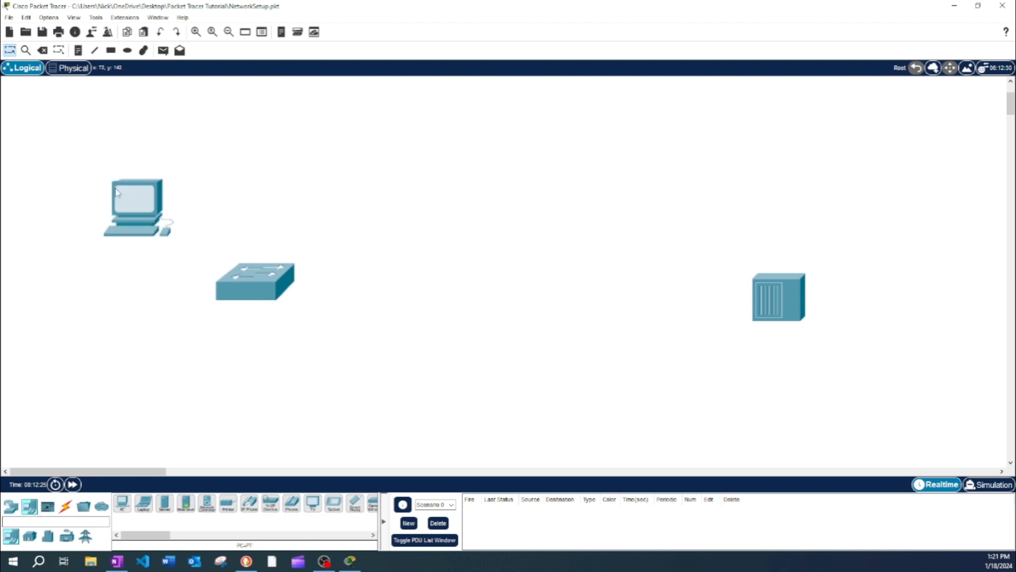
left_click(120, 504)
left_click(386, 194)
left_click_drag(166, 206, 112, 176)
left_click_drag(418, 222, 422, 179)
Place two more PCs below the switch, one on each side, and shift both slightly up and to the left.
left_click(122, 503)
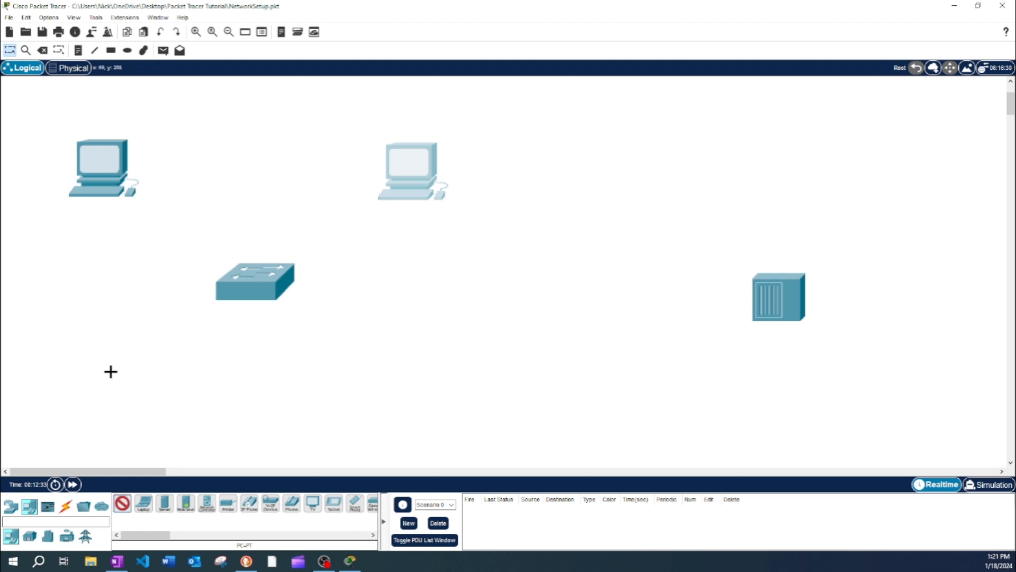
left_click(102, 386)
left_click(122, 503)
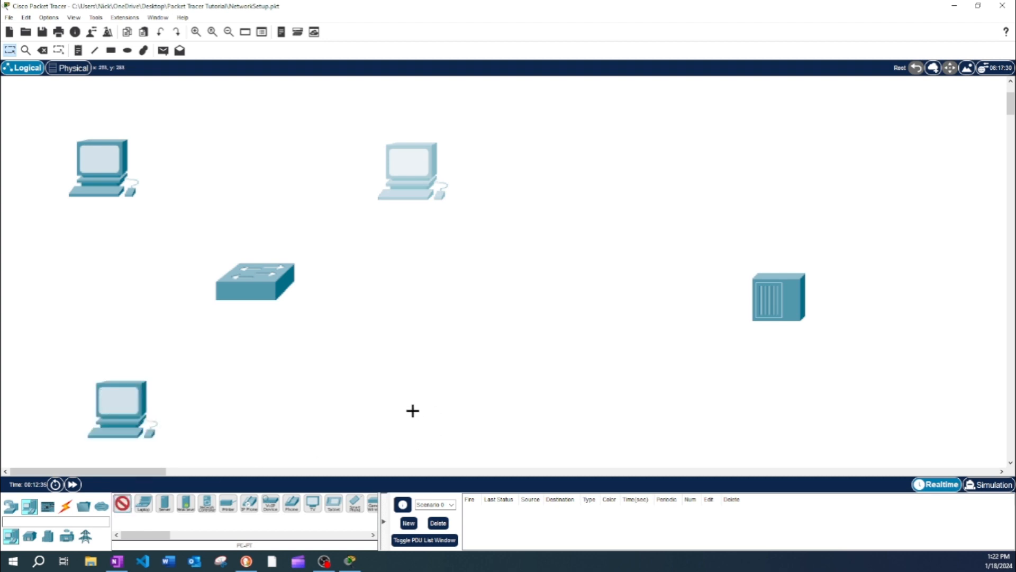
left_click(402, 413)
left_click_drag(129, 403, 105, 397)
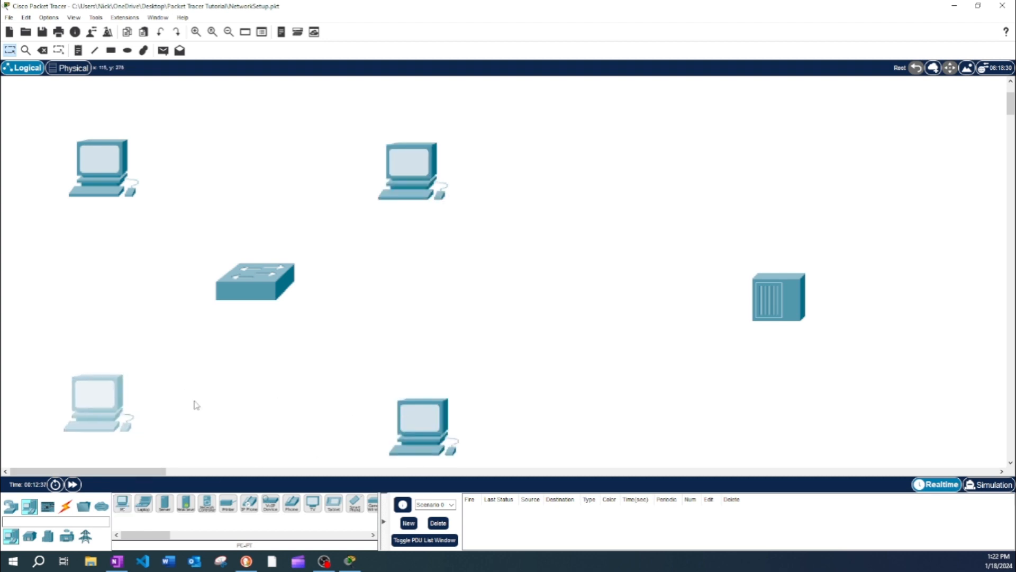
left_click_drag(414, 440, 396, 407)
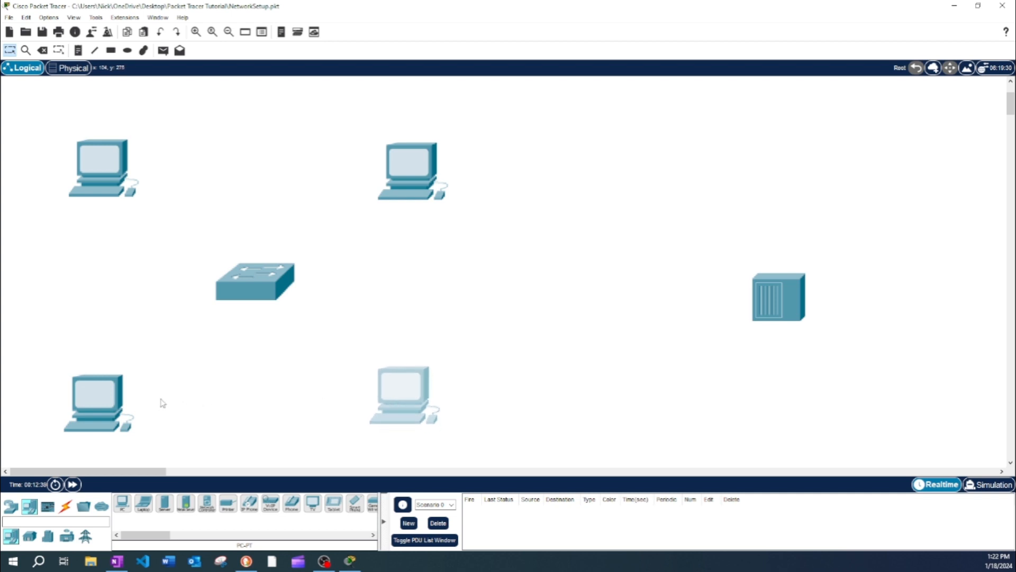
left_click_drag(95, 404, 89, 394)
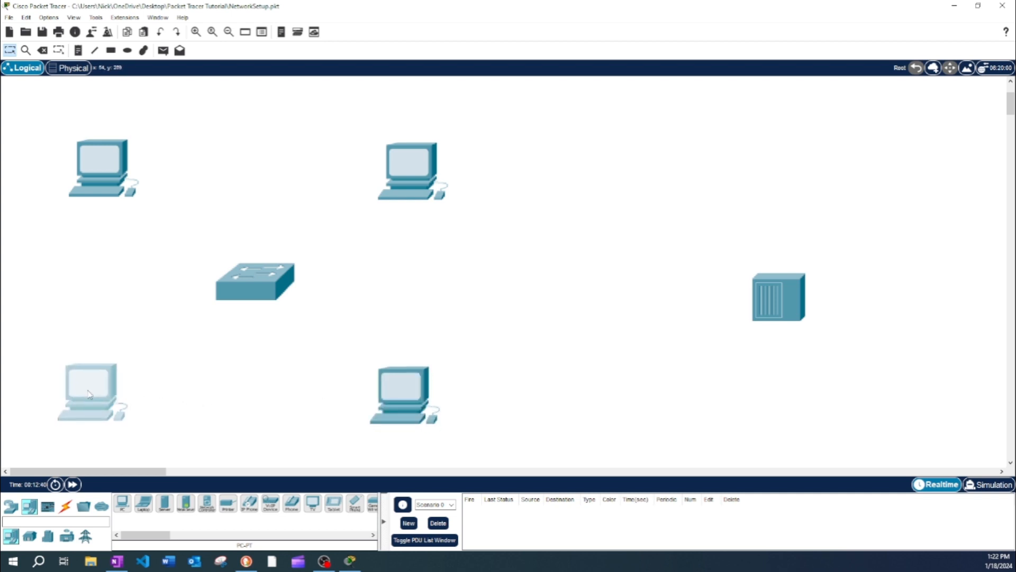
Place two PCs to the left of the hub, one above its level and one below it.
left_click(122, 503)
left_click(629, 166)
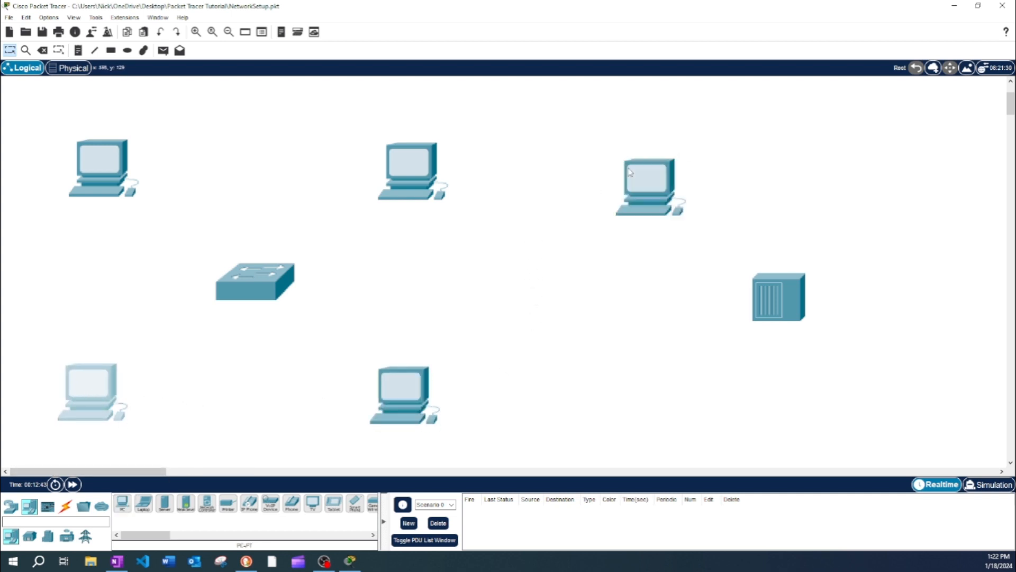
left_click(102, 507)
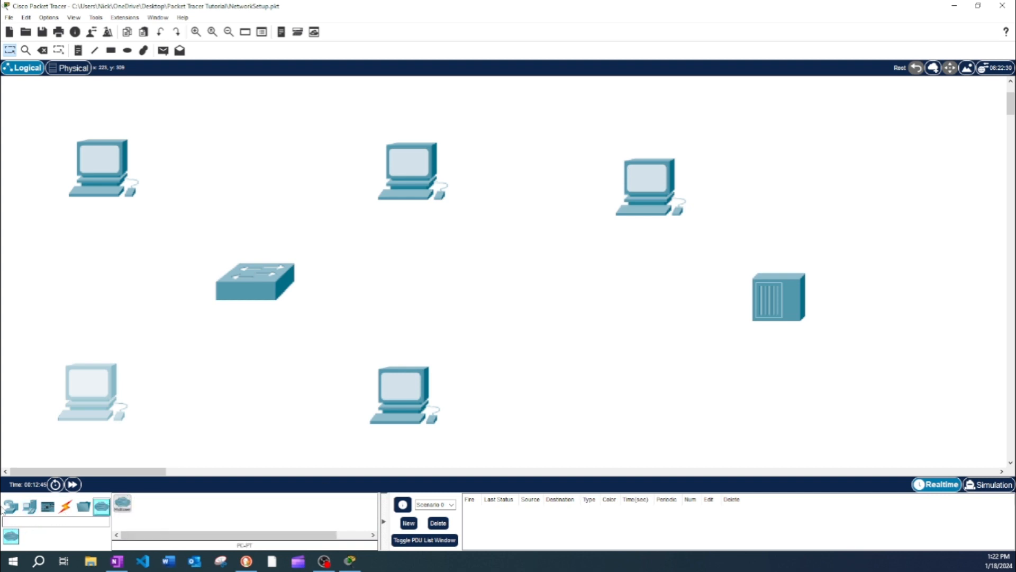
left_click(11, 507)
left_click(38, 510)
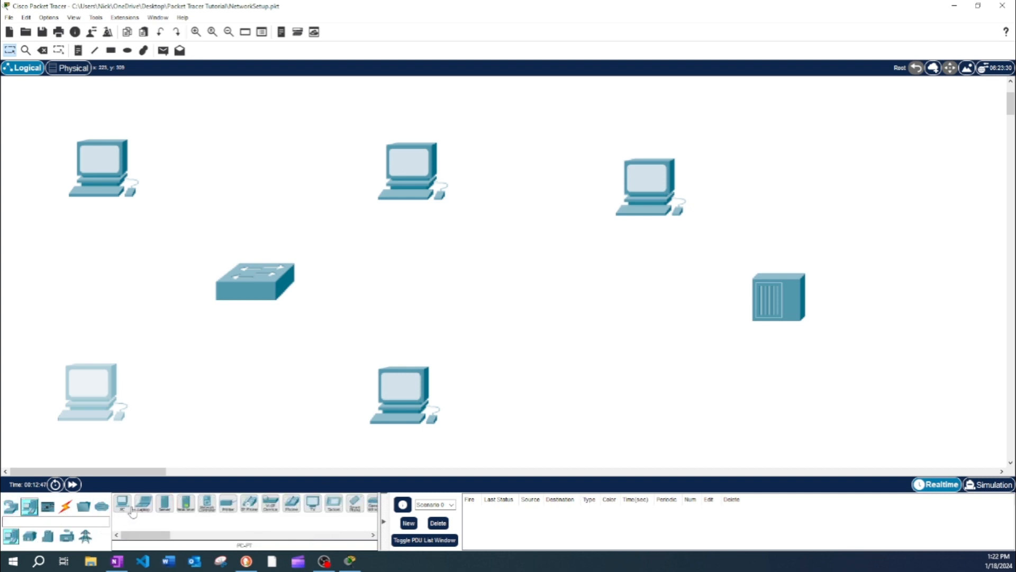
left_click(122, 503)
left_click(656, 418)
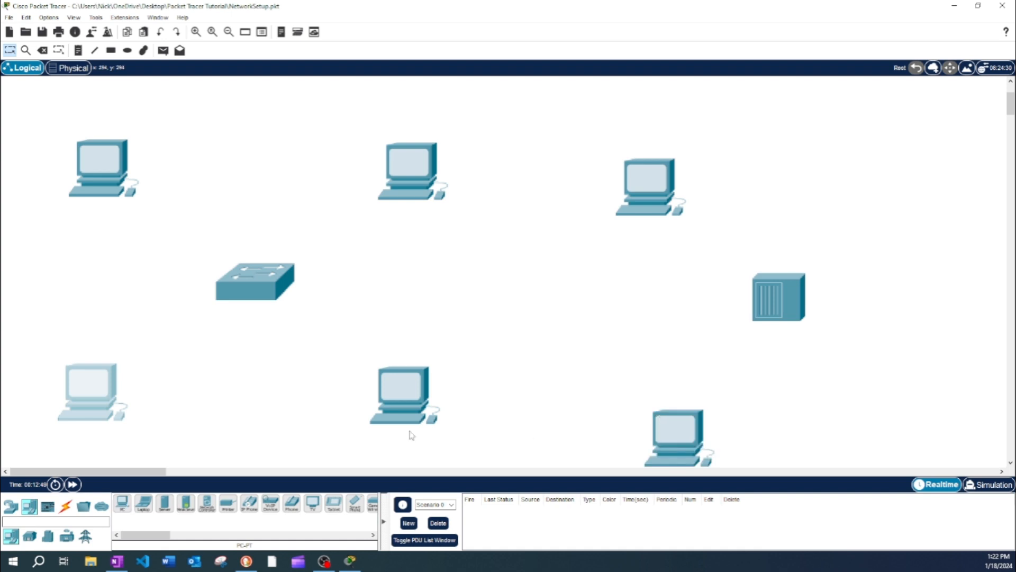
Place two PCs to the right of the hub, one above its level and one below it.
left_click(122, 503)
left_click(941, 179)
left_click(122, 503)
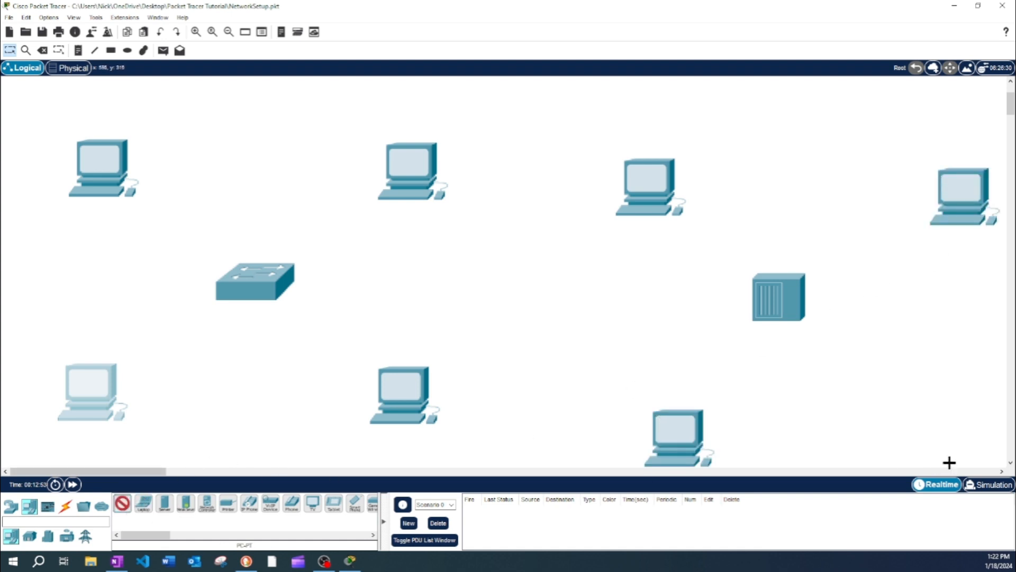
left_click(954, 417)
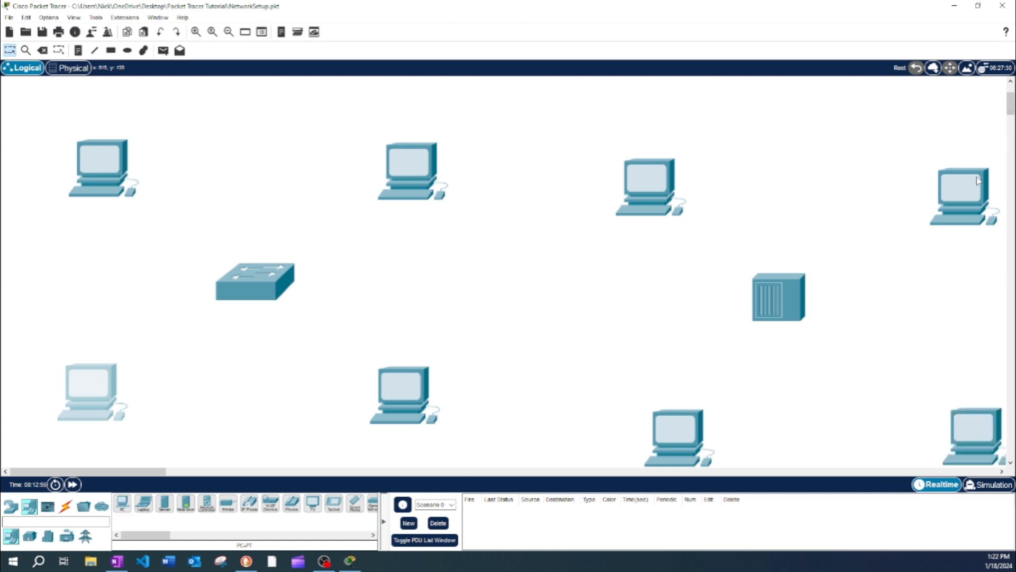
Move both PCs right of the hub and the lower-left one inward to even the spacing, and shift the hub slightly right between the four PCs.
left_click_drag(979, 181, 936, 192)
left_click_drag(951, 441, 928, 409)
left_click_drag(686, 442, 647, 413)
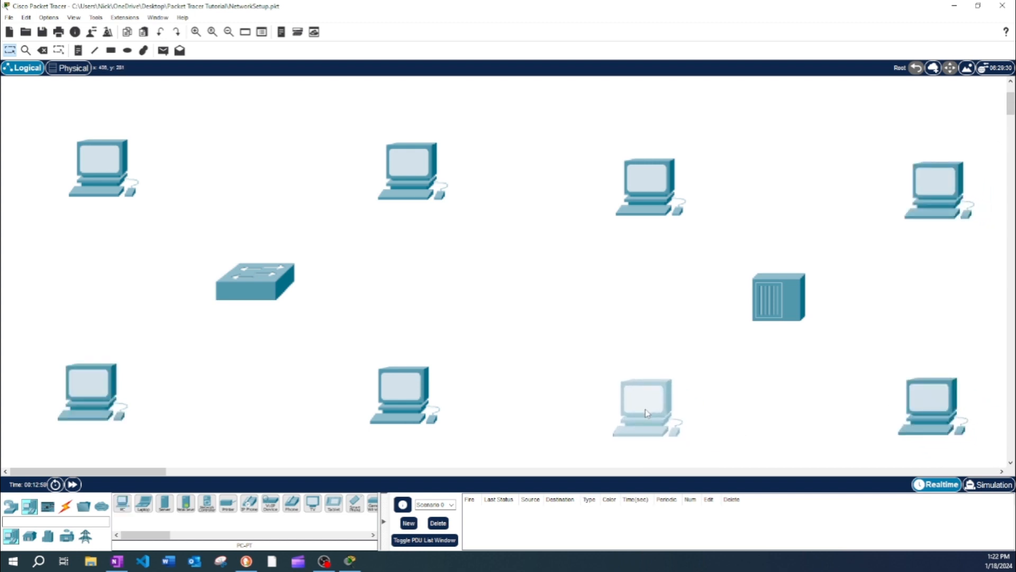
left_click_drag(774, 298, 794, 294)
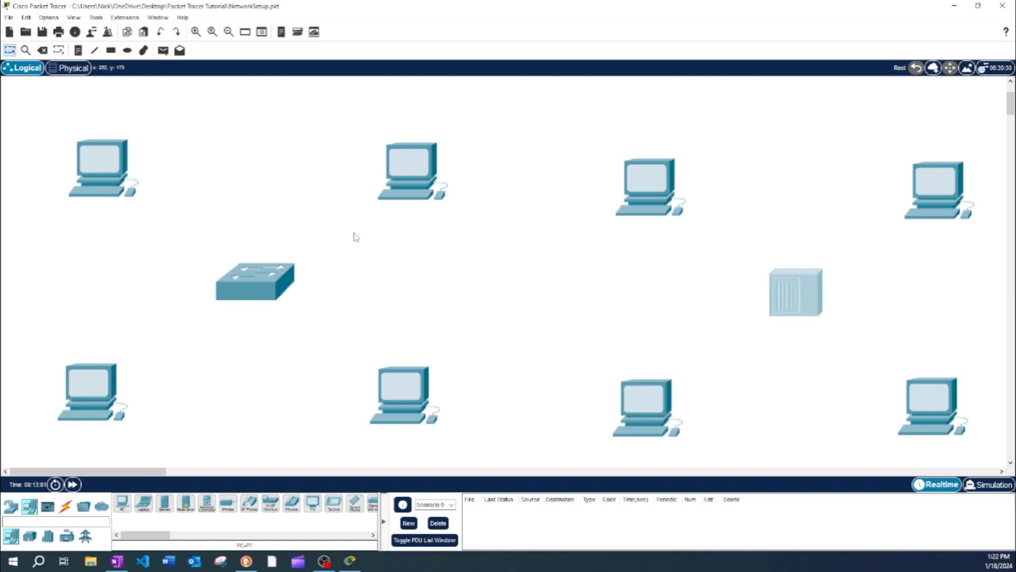
Connect the switch's FastEthernet0/1 port to the upper-left PC's FastEthernet0 port with a Copper Straight-Through cable.
left_click(65, 506)
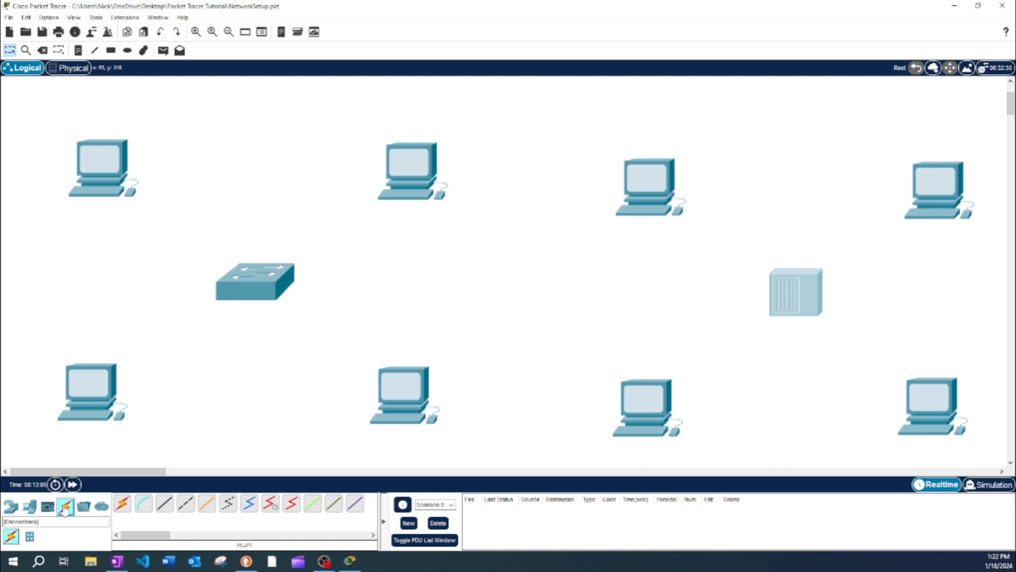
left_click(165, 508)
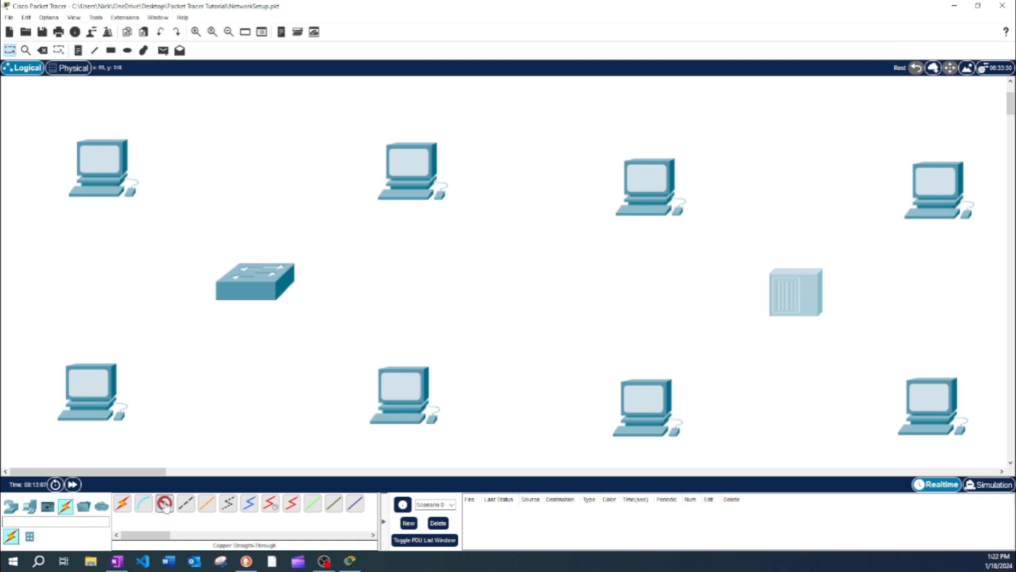
left_click(256, 284)
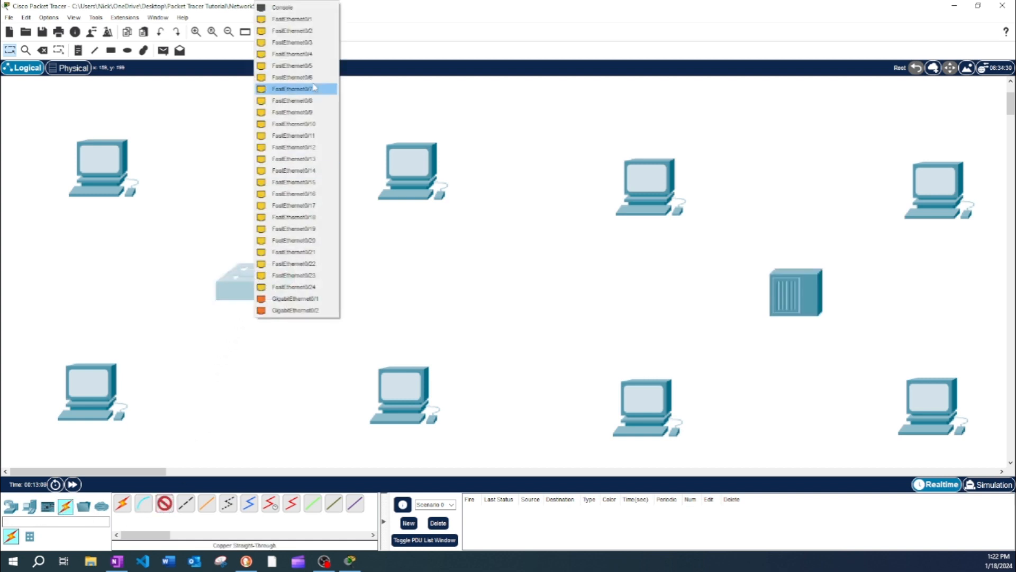
left_click(313, 20)
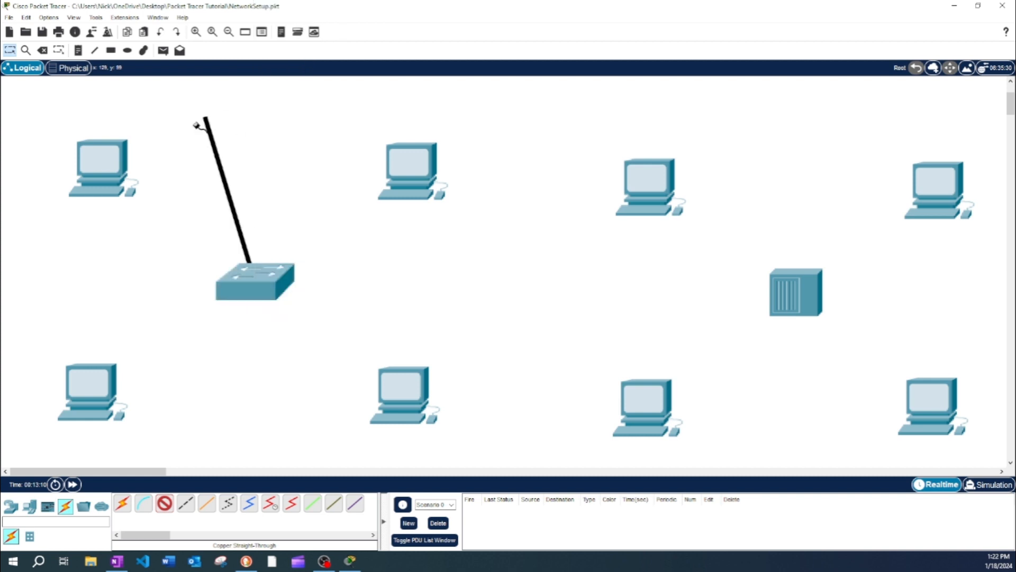
left_click(107, 164)
left_click(135, 206)
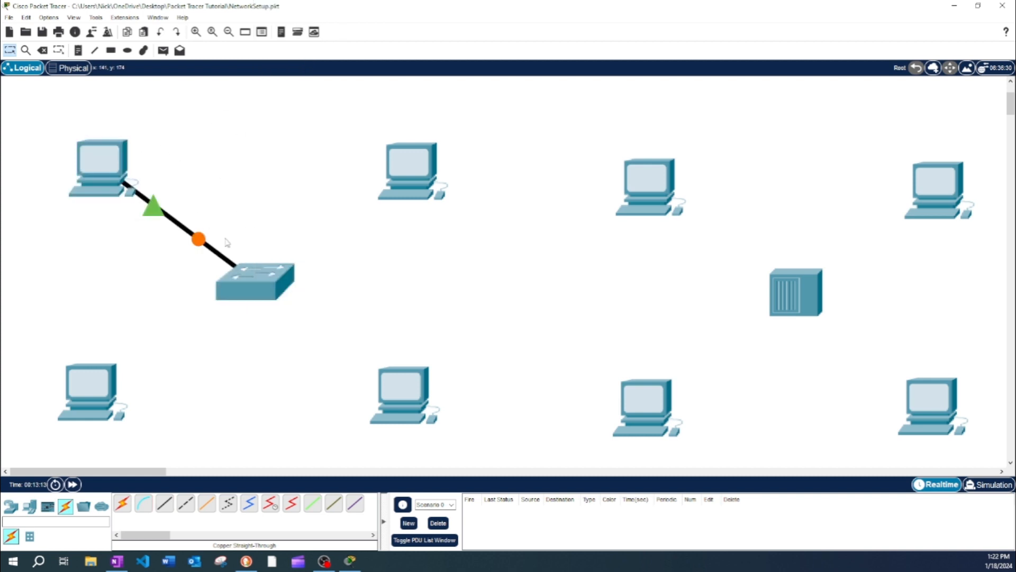
Connect the switch to the FastEthernet0 port of the PC at its upper right with a Copper Straight-Through cable.
left_click(165, 508)
left_click(272, 268)
left_click(299, 287)
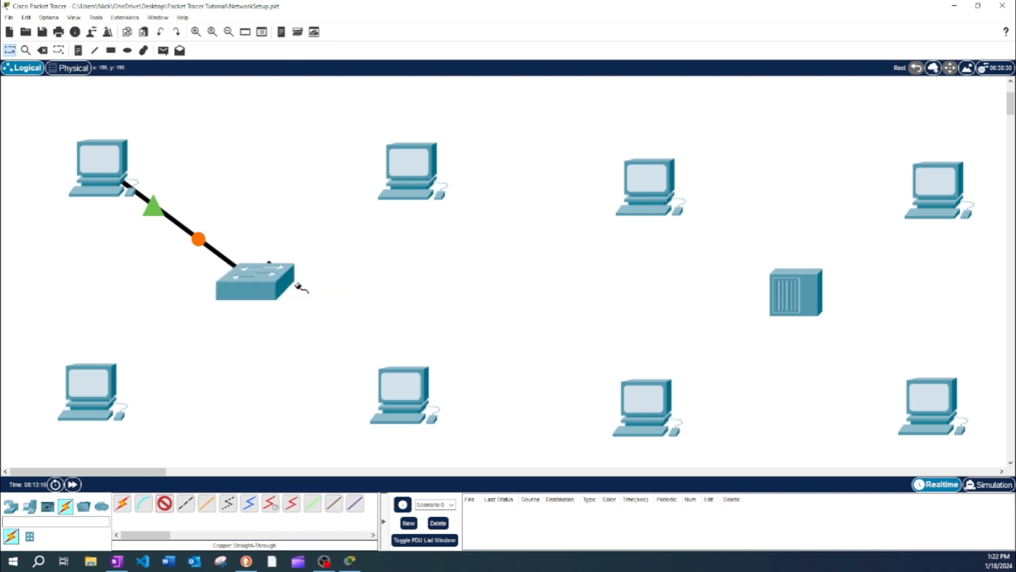
left_click(406, 172)
left_click(424, 213)
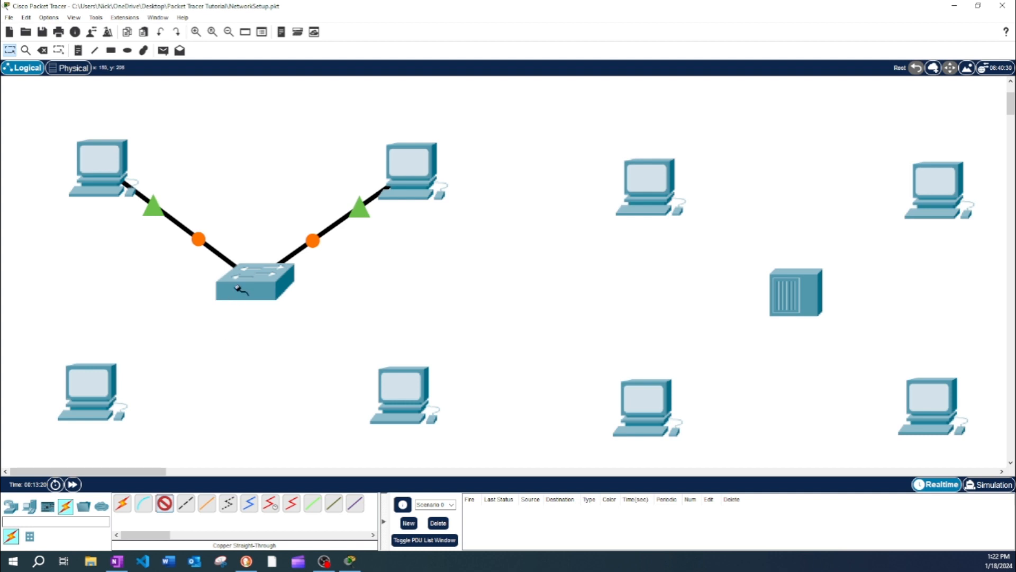
Connect the switch to the FastEthernet0 port of the PC at its lower left with a Copper Straight-Through cable.
left_click(238, 291)
left_click(310, 23)
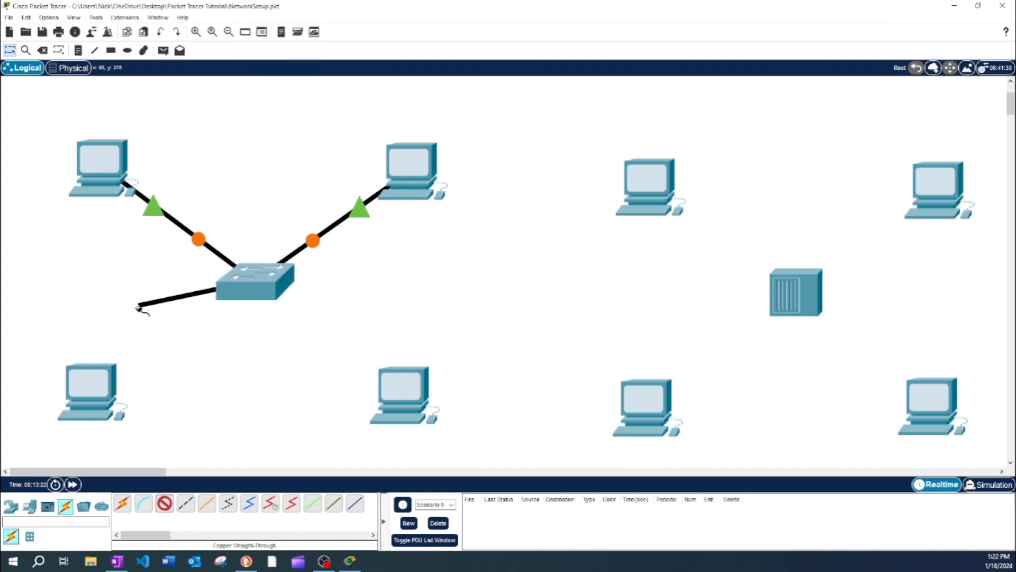
left_click(87, 390)
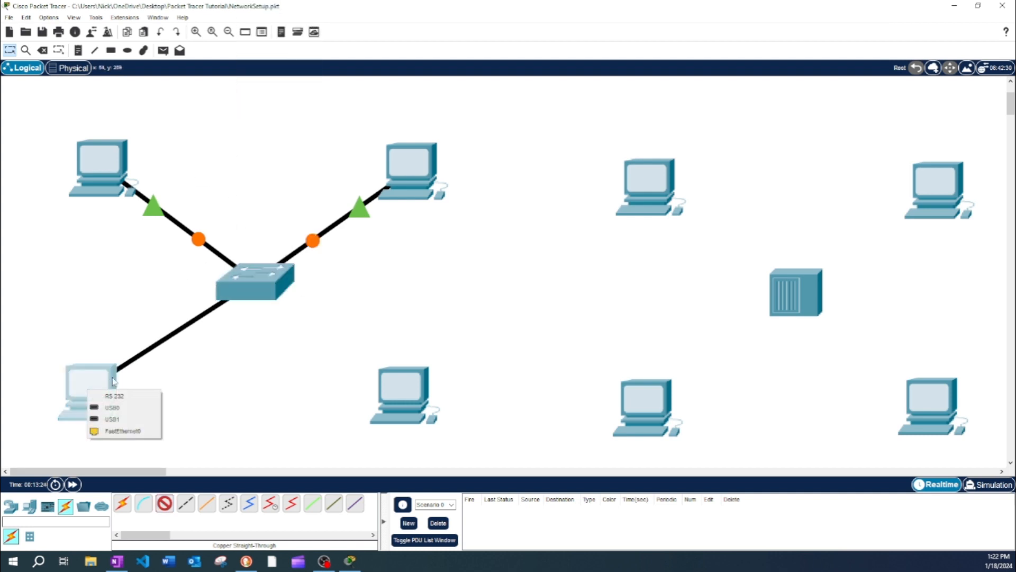
left_click(117, 430)
Connect the switch to the FastEthernet0 port of the PC at its lower right with a Copper Straight-Through cable.
left_click(165, 509)
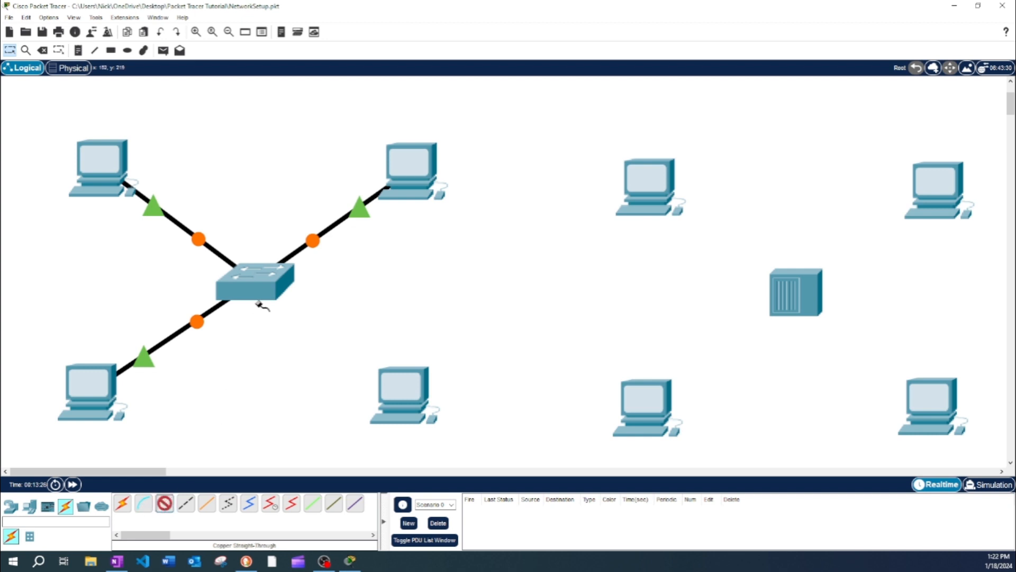
left_click(267, 280)
left_click(312, 295)
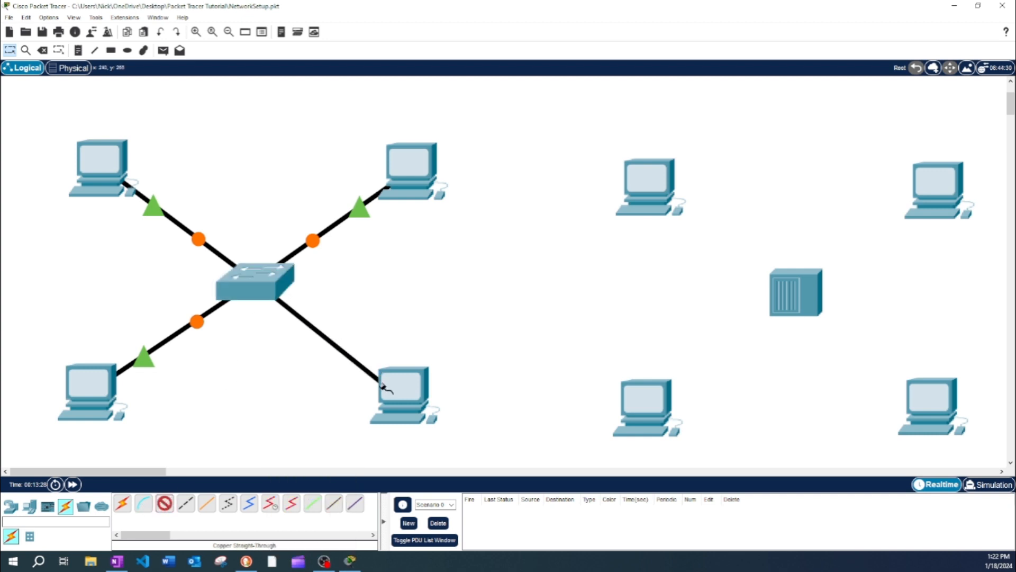
left_click(394, 399)
left_click(423, 440)
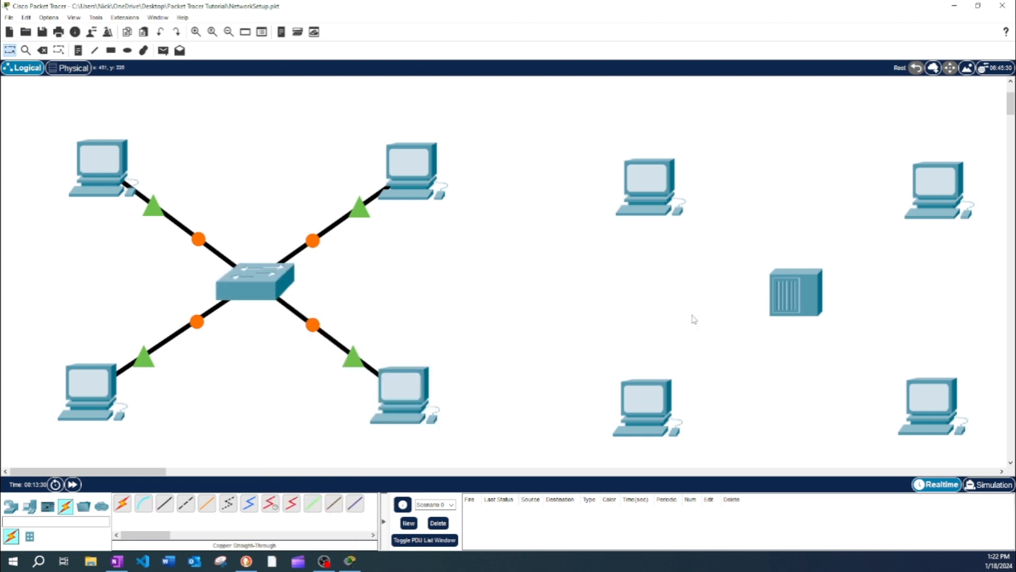
Connect the hub's FastEthernet0 port to the PC at its upper left with a Copper Straight-Through cable.
left_click(164, 504)
left_click(791, 294)
left_click(820, 300)
left_click(652, 196)
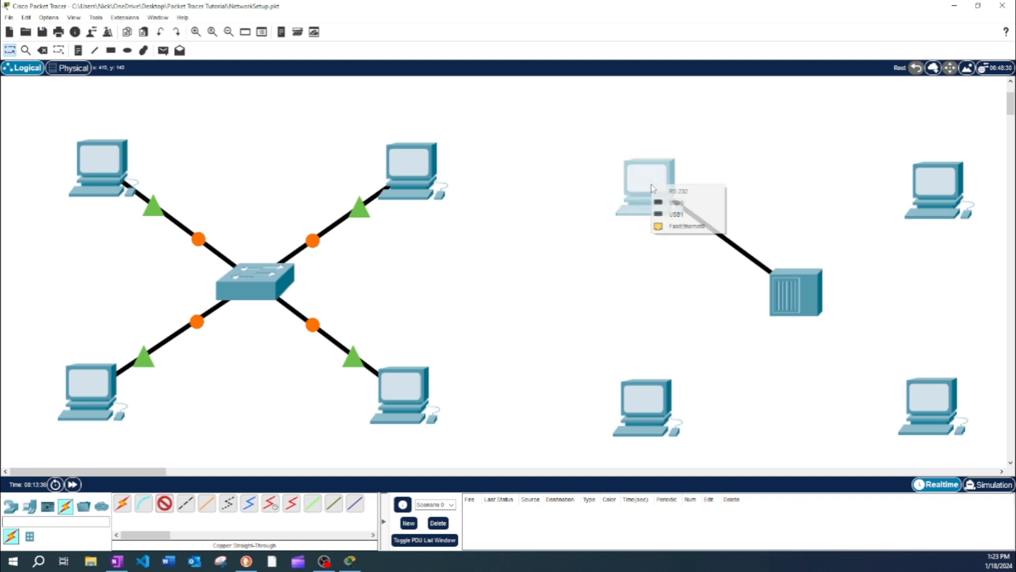
left_click(683, 213)
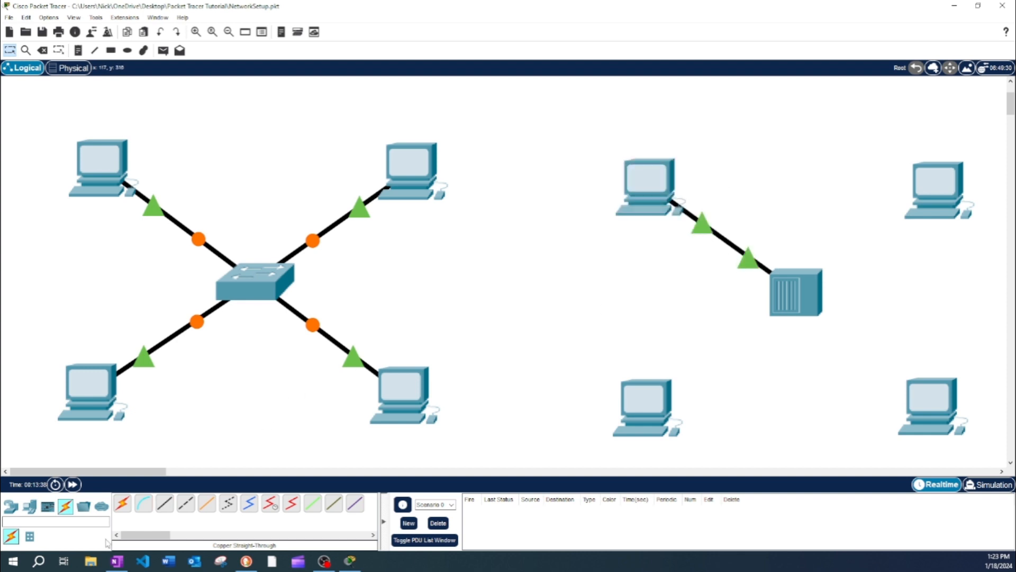
Connect the hub's FastEthernet1 port to the FastEthernet0 port of the PC at its upper right with a Copper Straight-Through cable.
left_click(164, 504)
left_click(786, 311)
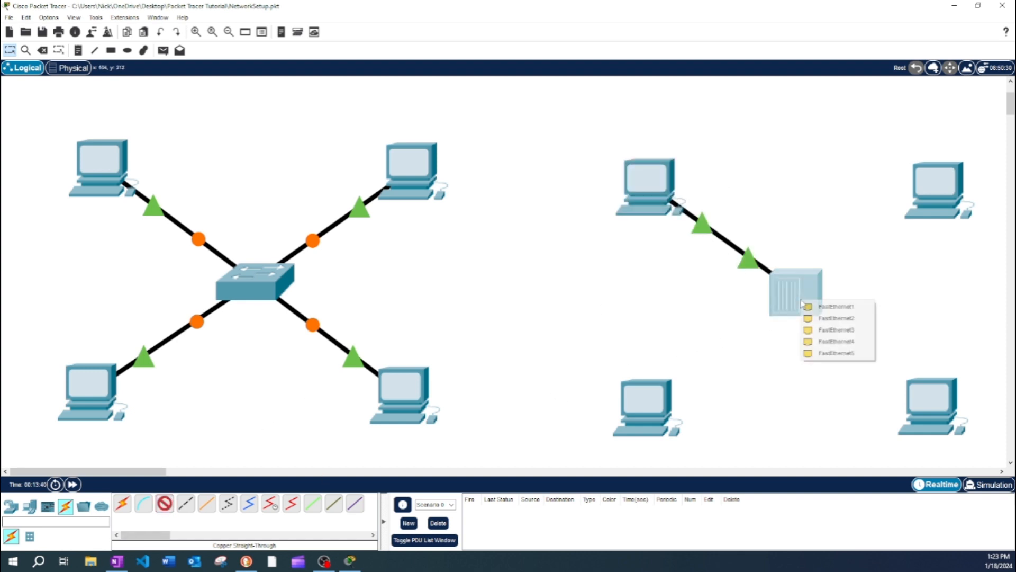
left_click(826, 304)
left_click(947, 194)
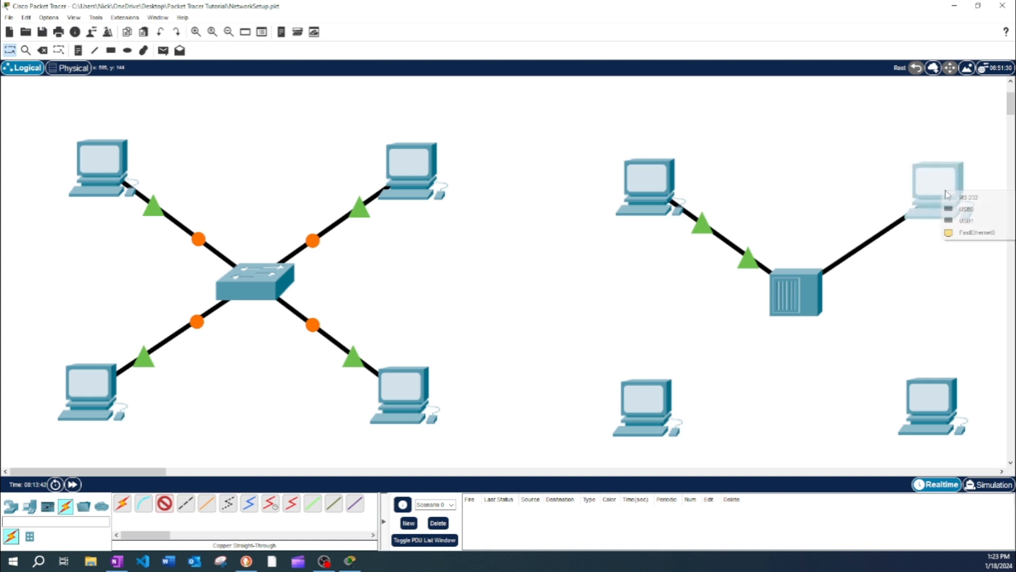
left_click(968, 232)
Connect the hub to the FastEthernet0 port of the PC at its lower left with a Copper Straight-Through cable.
left_click(171, 500)
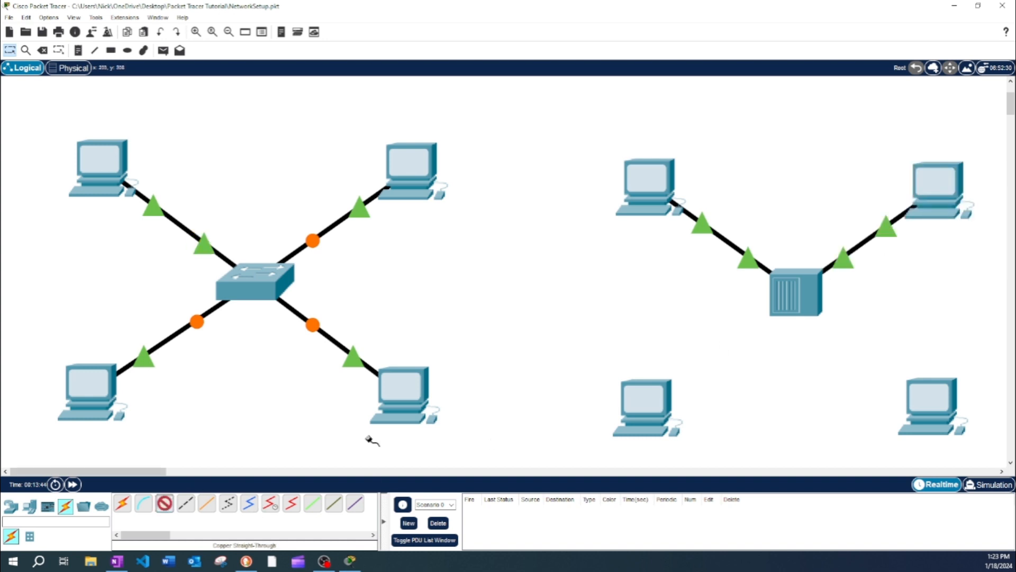
left_click(791, 311)
left_click(800, 320)
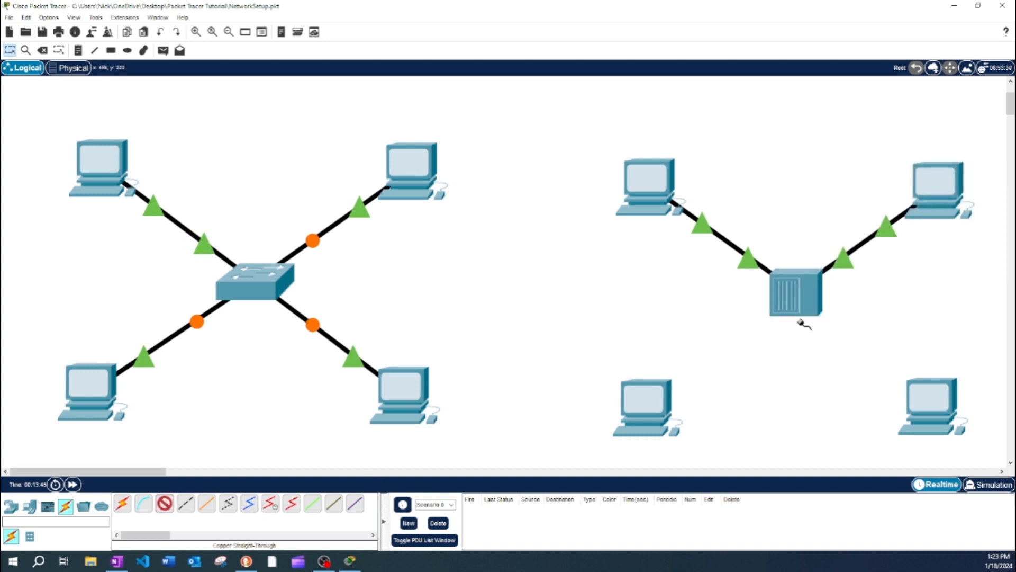
left_click(646, 398)
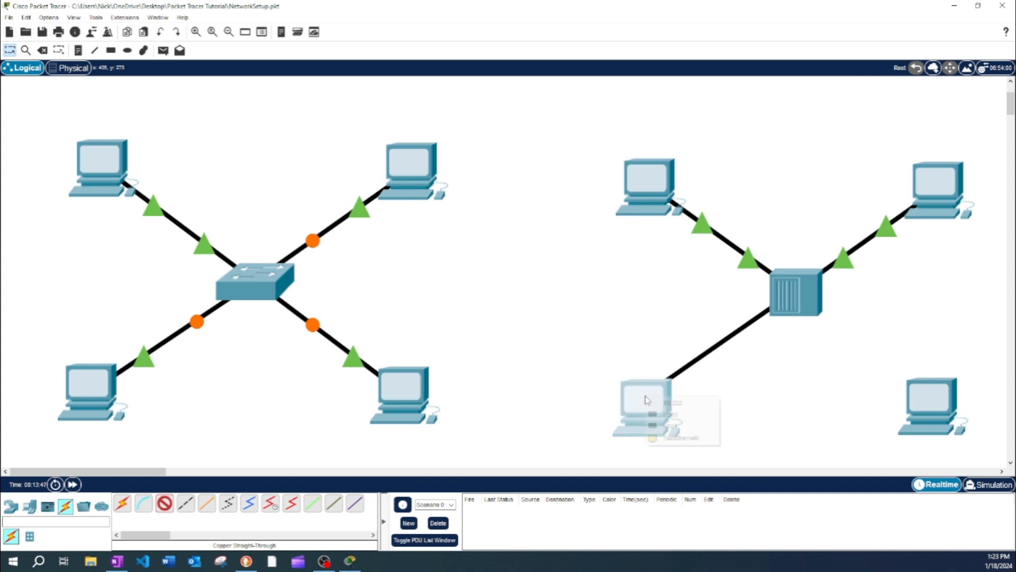
left_click(679, 438)
Connect the hub to the FastEthernet0 port of the PC at its lower right with a Copper Straight-Through cable.
left_click(169, 506)
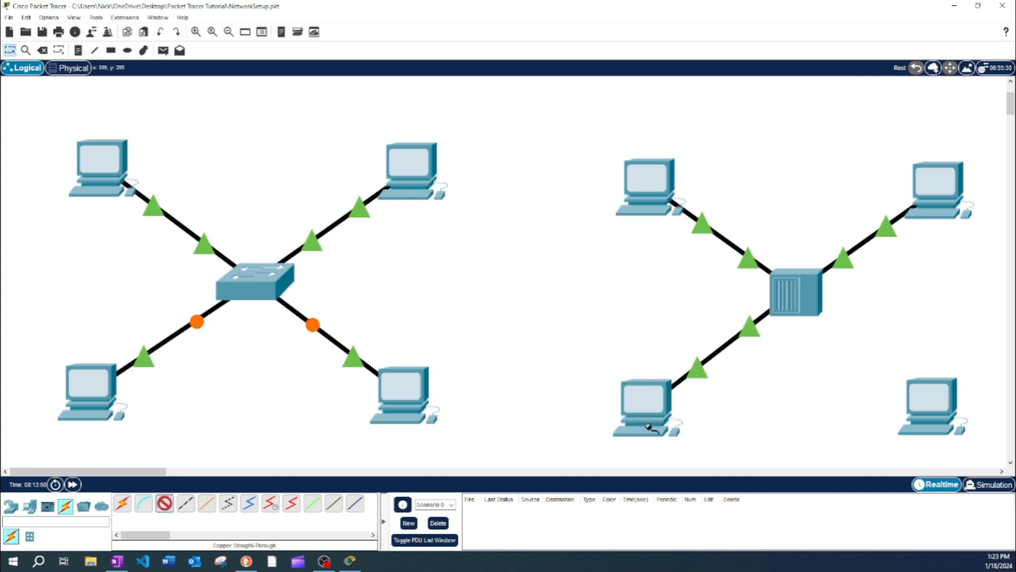
left_click(813, 307)
left_click(835, 323)
left_click(940, 412)
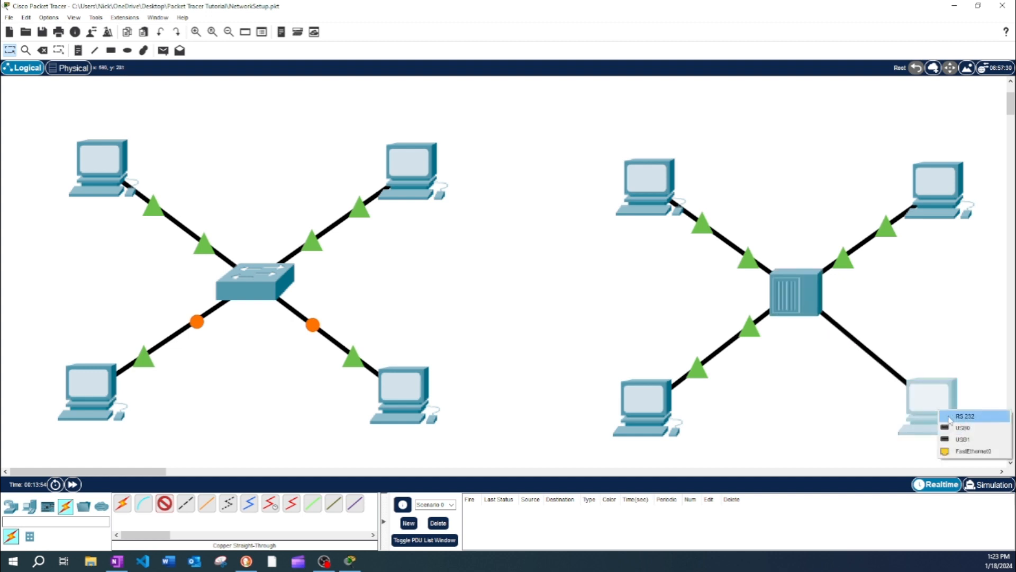
left_click(973, 452)
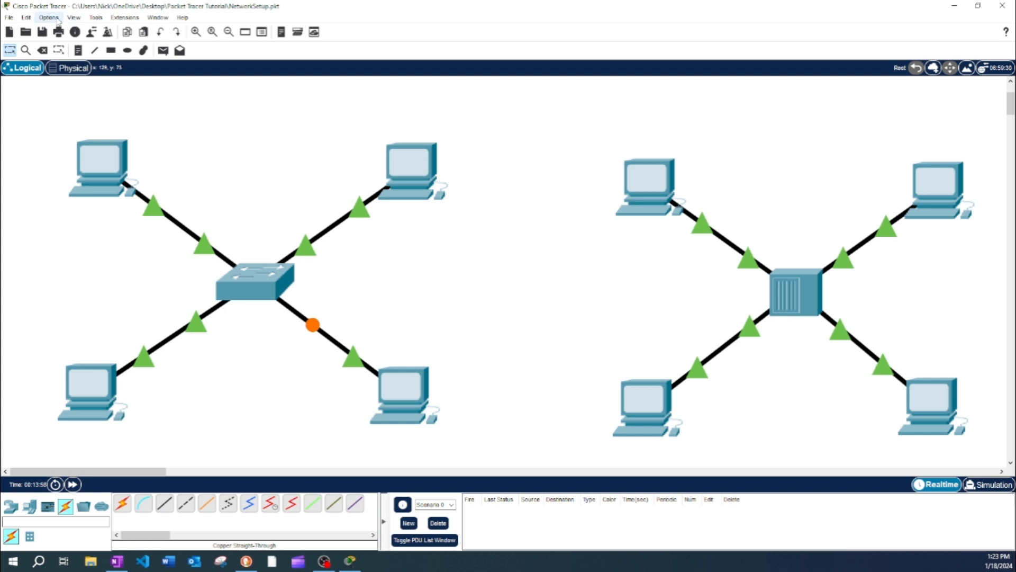
Turn on Show Device Model Labels and Show Device Name Labels in the interface preferences.
left_click(96, 17)
mouse_move(77, 21)
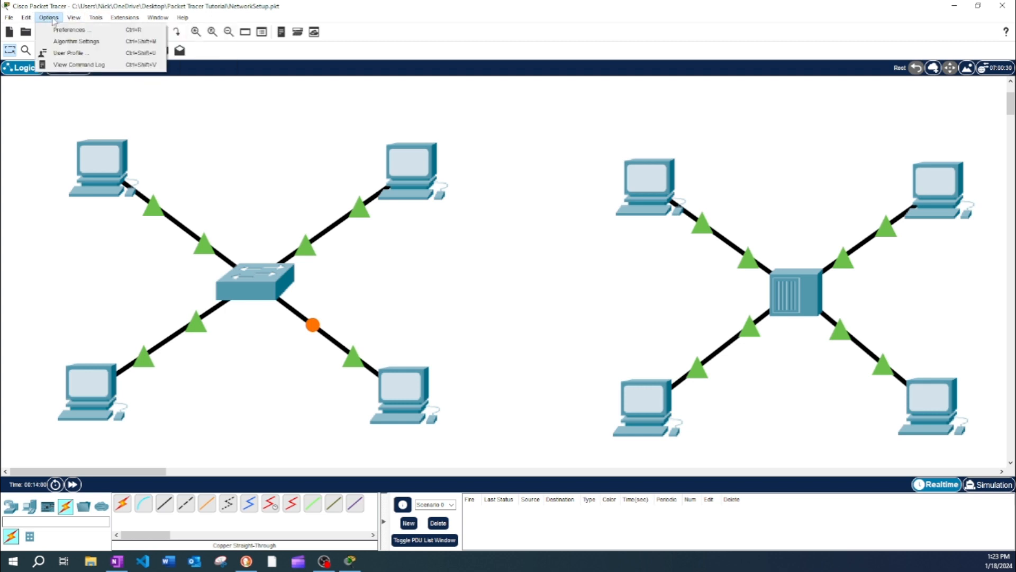
left_click(56, 29)
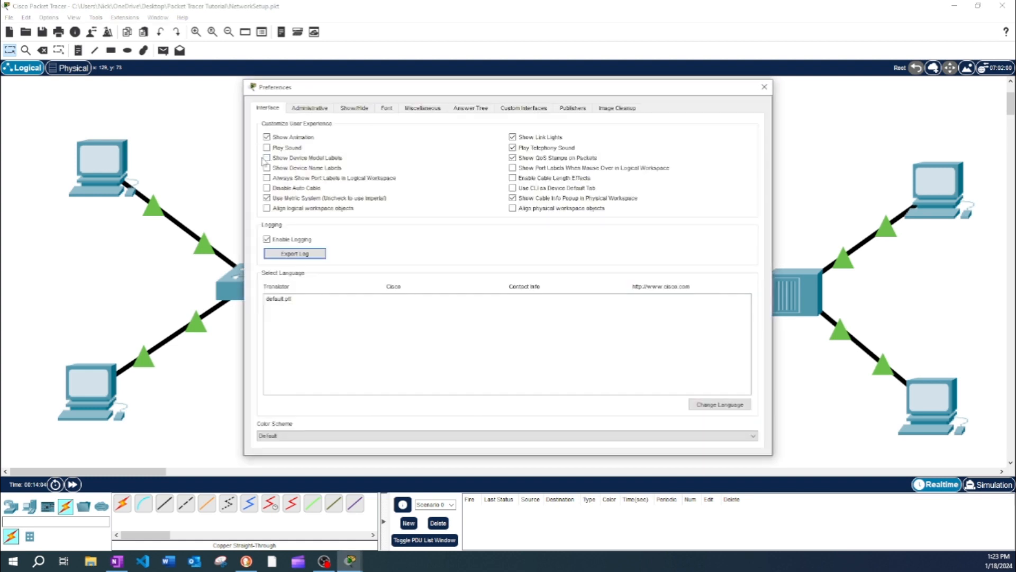
left_click(266, 157)
left_click(266, 167)
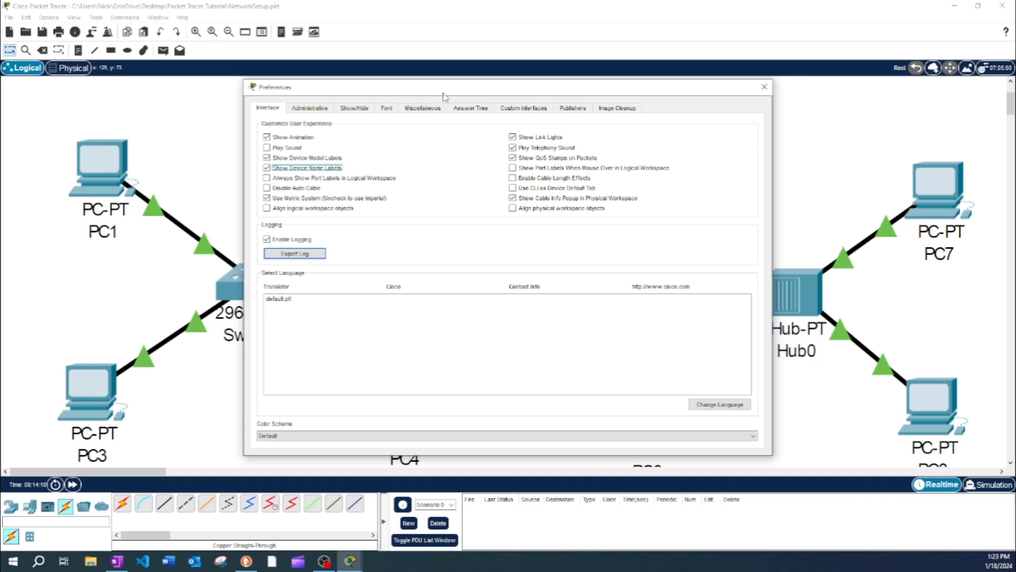
Turn off the device model labels and device name labels and close the preferences.
mouse_move(443, 97)
left_mouse_down()
mouse_move(590, 341)
mouse_move(608, 455)
mouse_move(668, 500)
mouse_move(631, 154)
mouse_move(685, 112)
mouse_move(419, 115)
mouse_move(259, 226)
mouse_move(122, 222)
mouse_move(546, 275)
mouse_move(655, 238)
mouse_move(551, 127)
mouse_move(454, 72)
mouse_move(460, 87)
left_mouse_up()
left_click(283, 149)
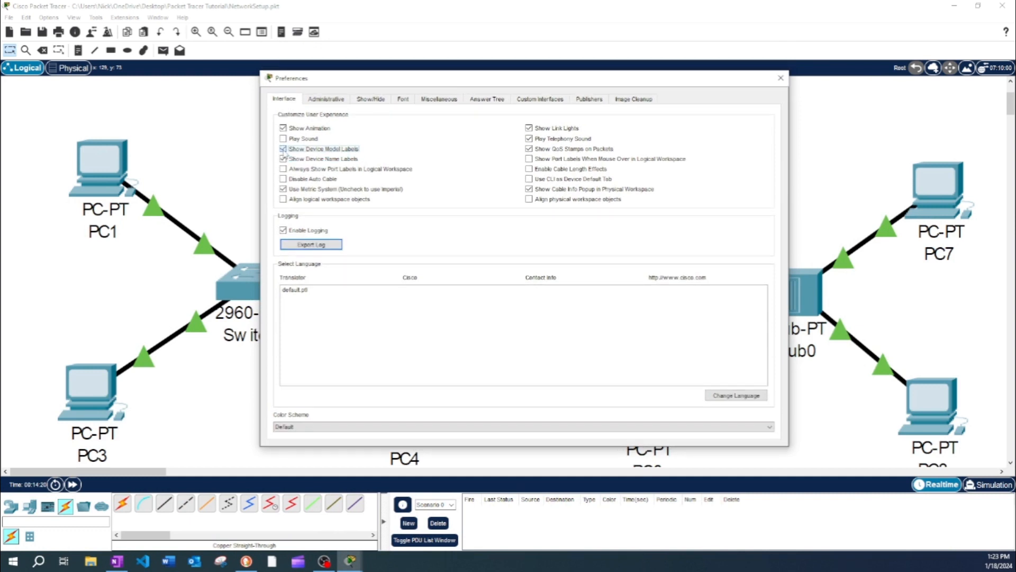
left_click(284, 159)
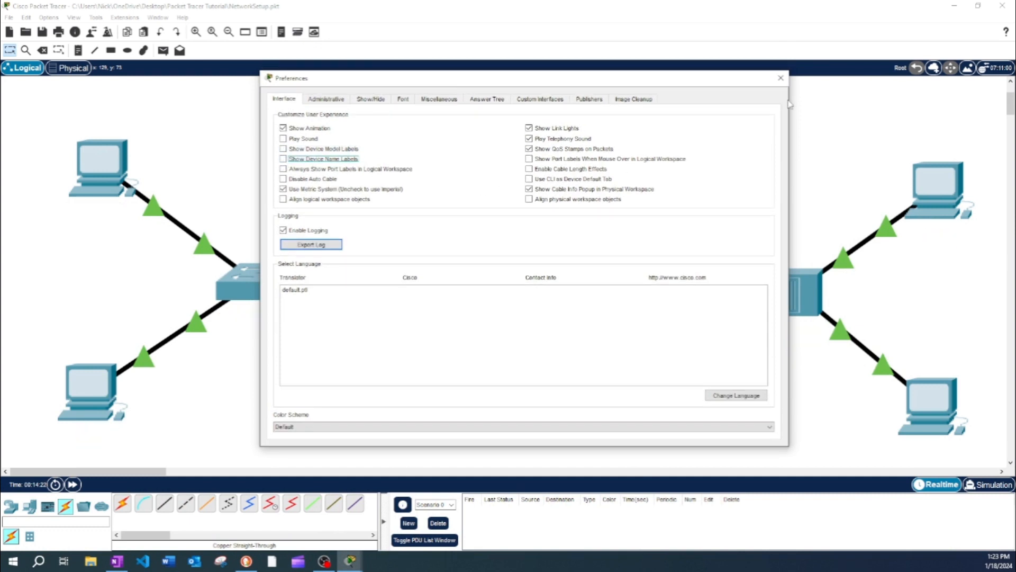
left_click(781, 78)
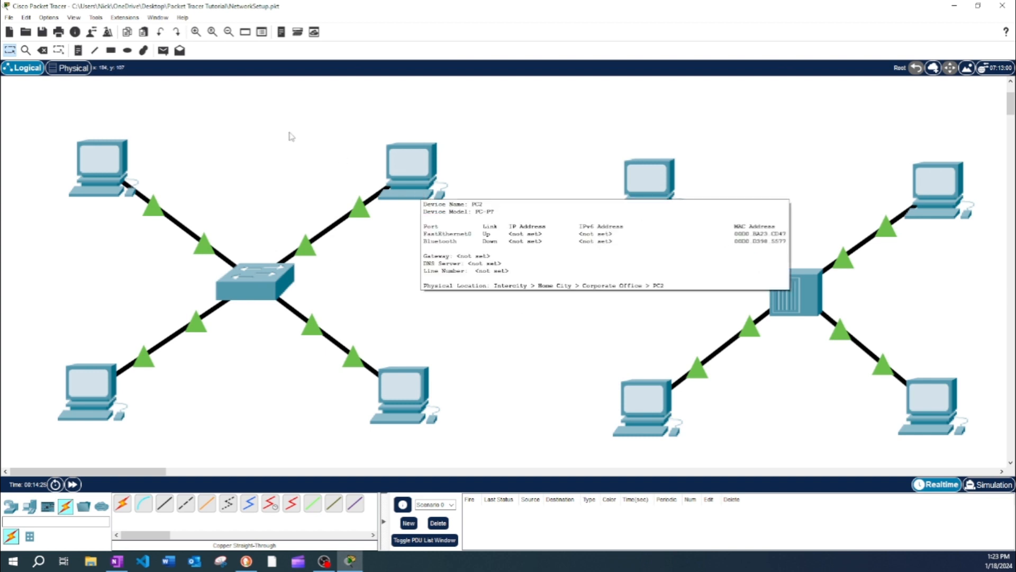
Place a note reading "Elijah Flour and Oil LLC" above the switch, between the two upper PCs.
key("n")
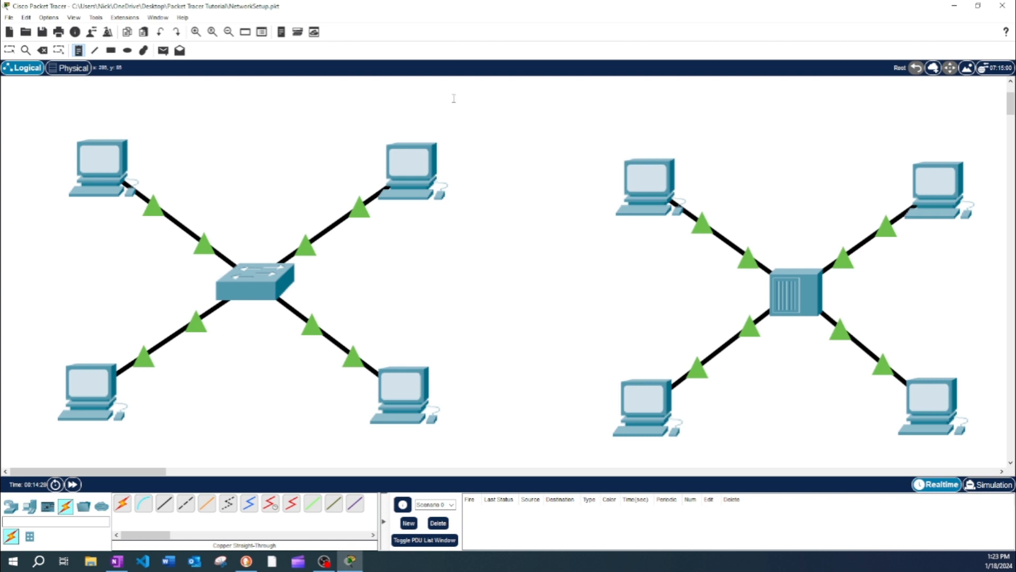
left_click(186, 130)
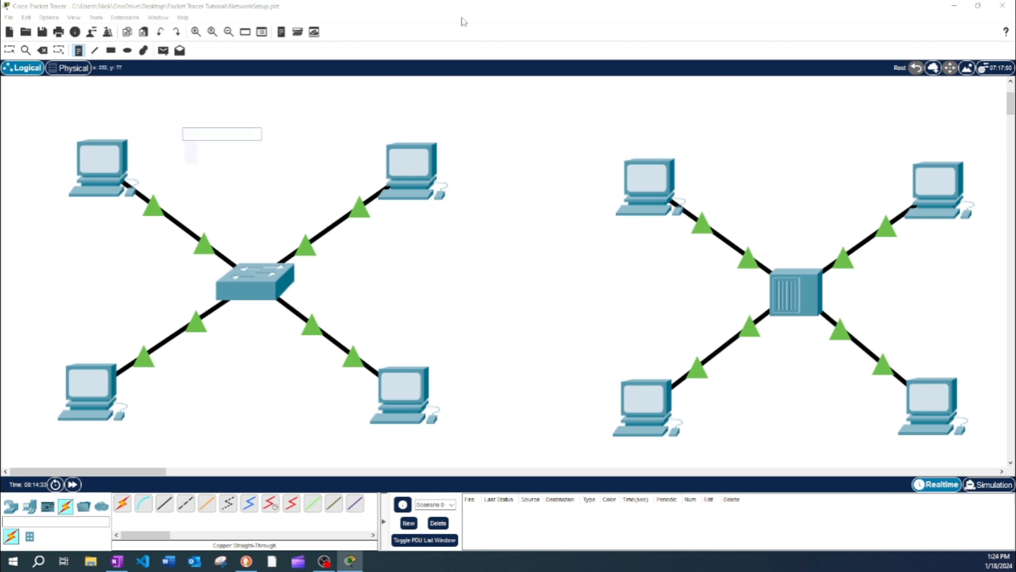
type("E")
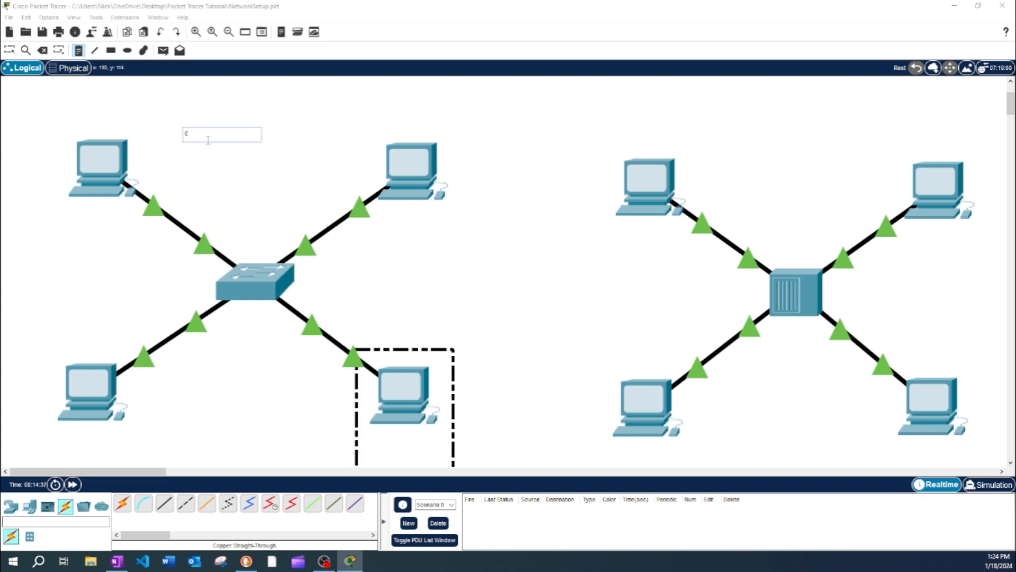
left_click(396, 424)
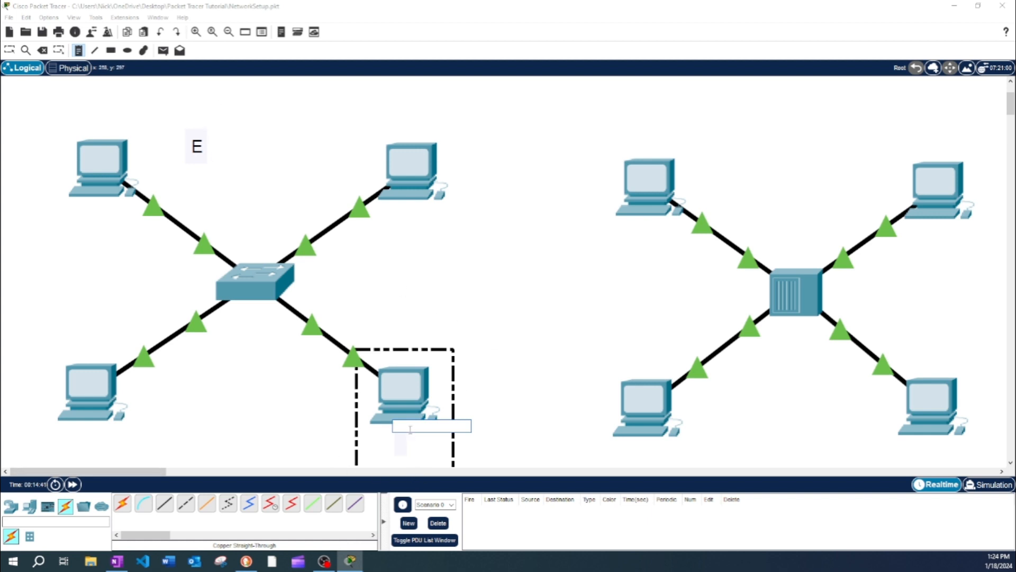
key("Escape")
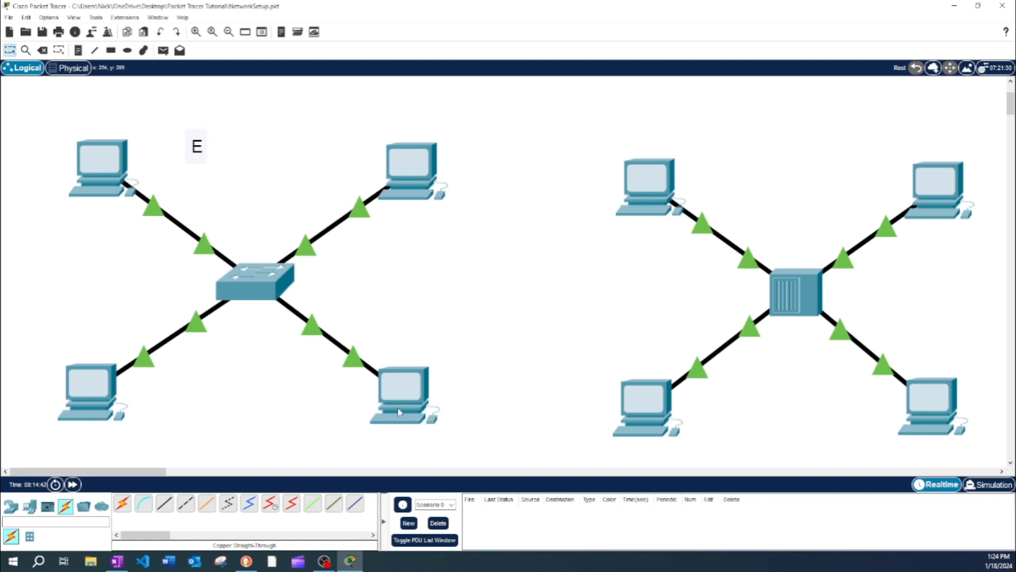
double_click(201, 146)
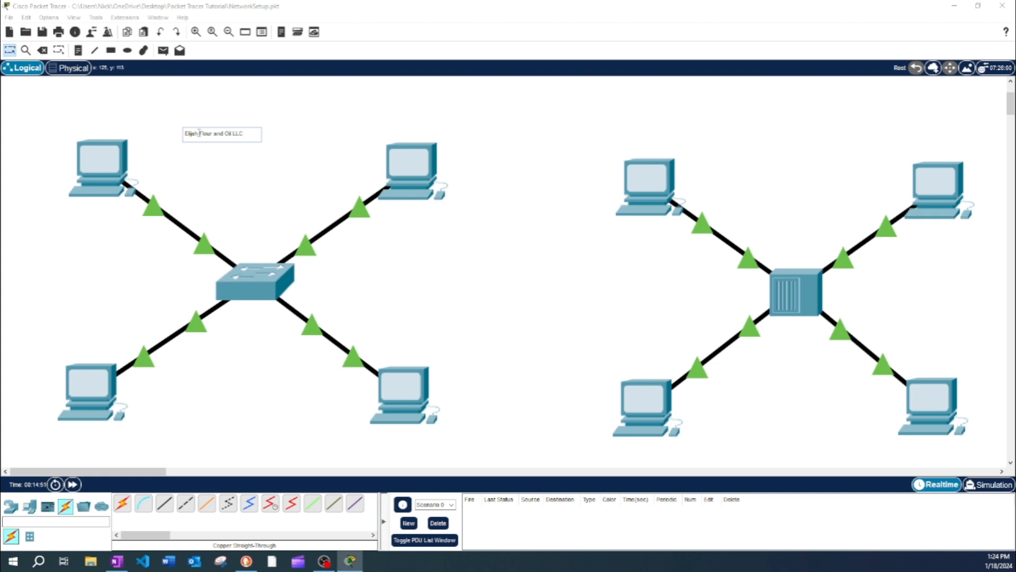
left_click(174, 125)
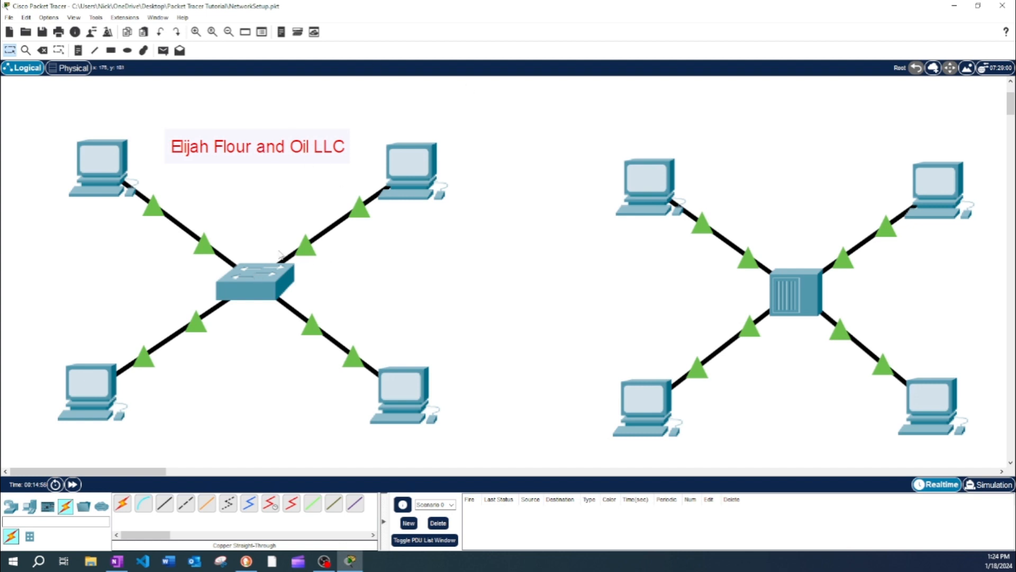
Add a note with the user's first name directly beneath the PC at the switch's upper left.
key("n")
left_click(72, 221)
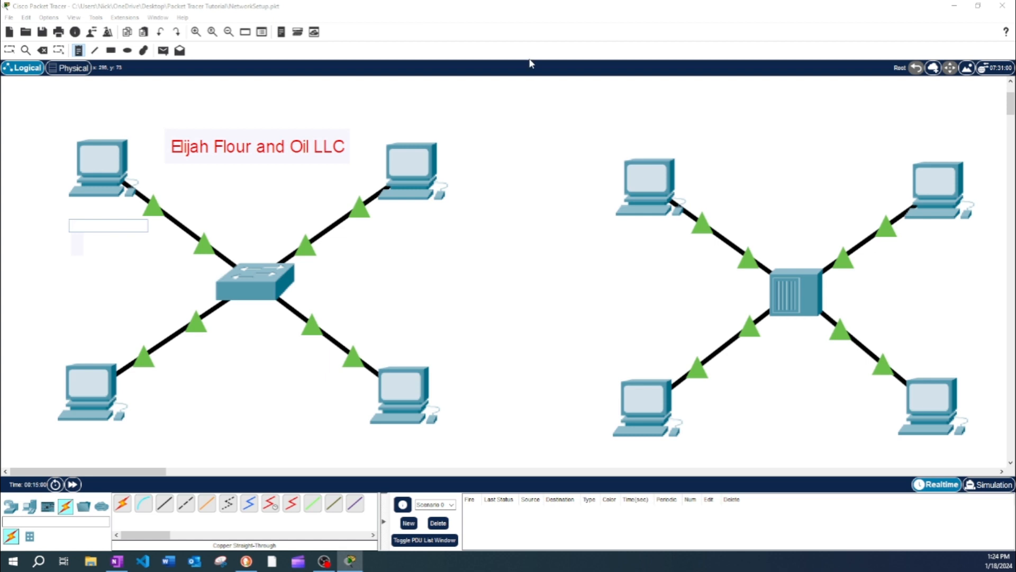
type("A")
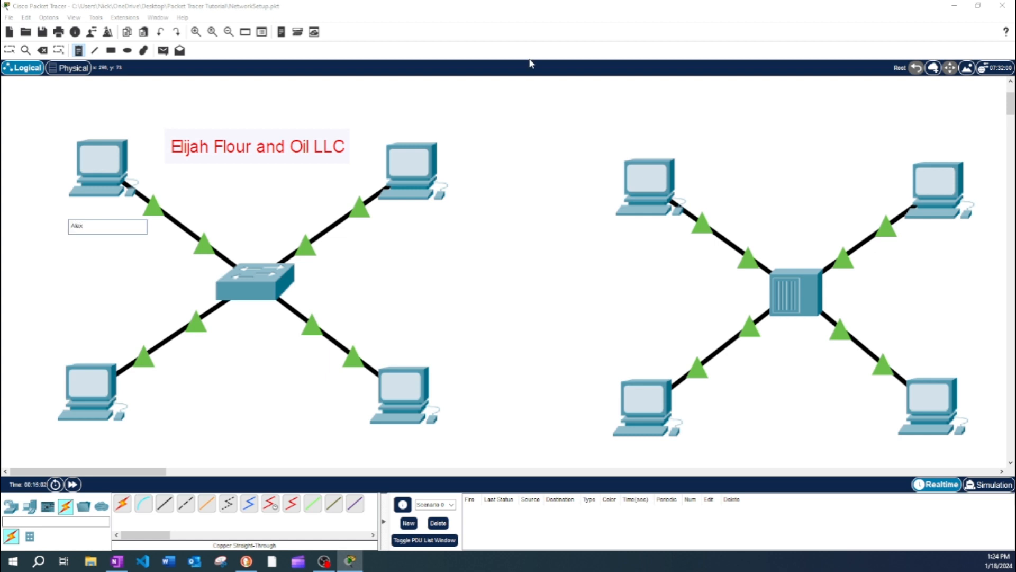
type("lex")
key("Escape")
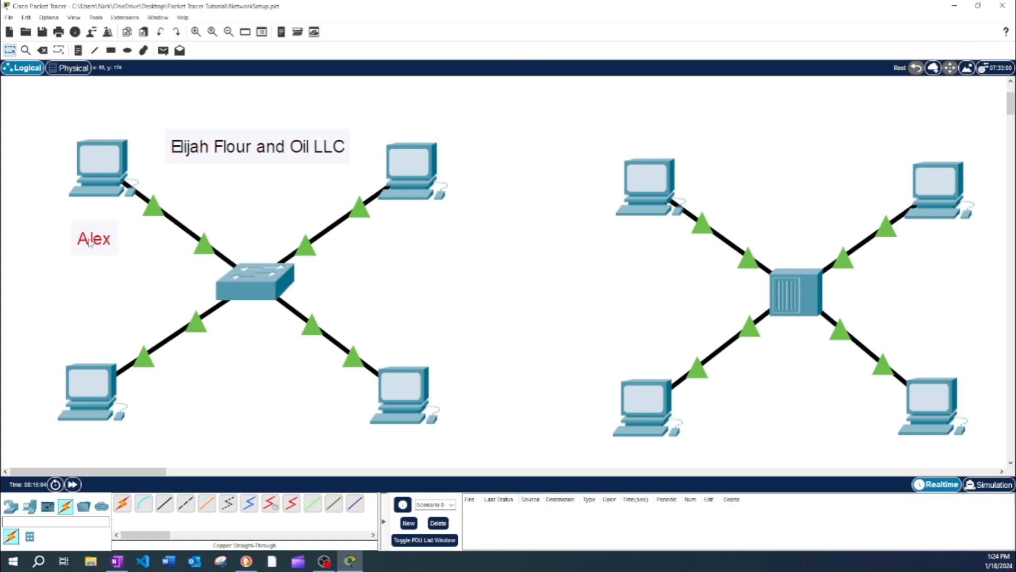
left_click_drag(90, 242, 93, 226)
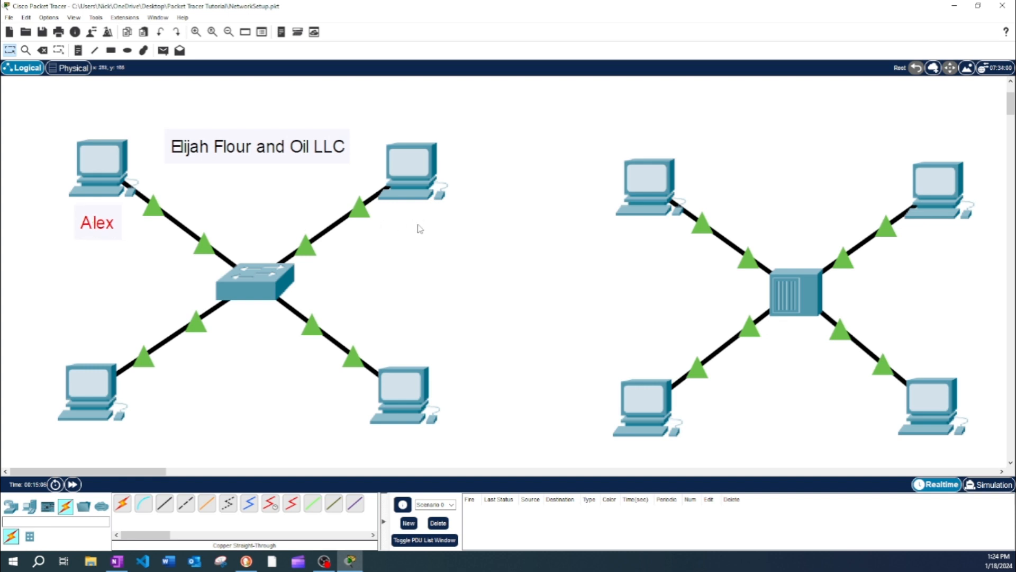
Add a note with the user's first name directly beneath the PC at the switch's upper right.
mouse_move(420, 229)
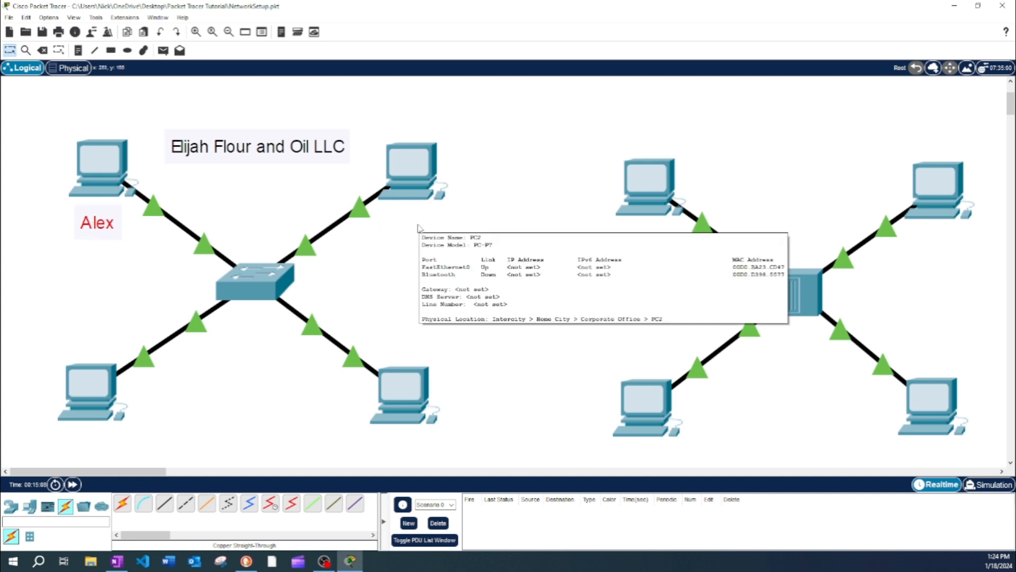
key("ctrl+n")
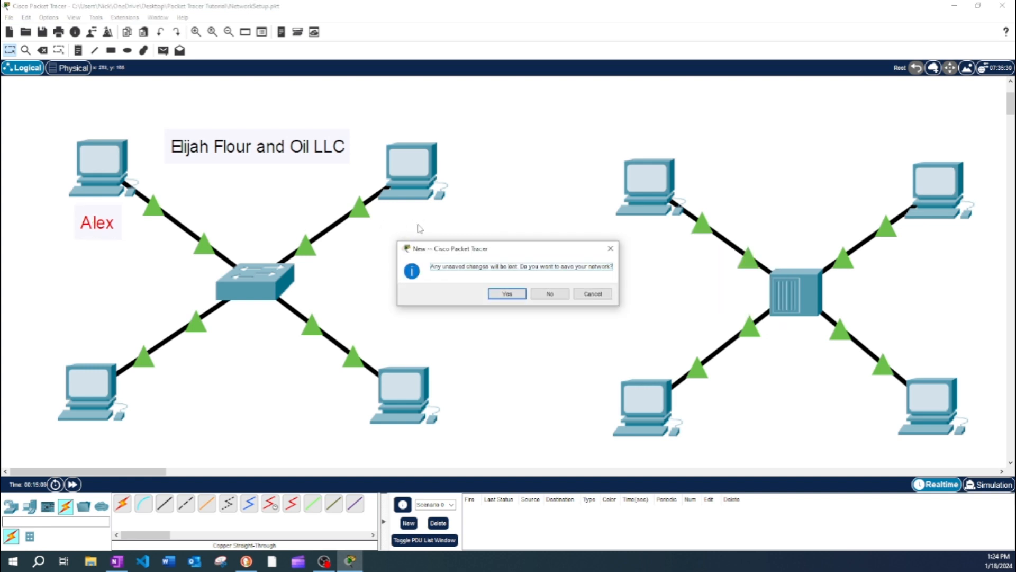
left_click(591, 293)
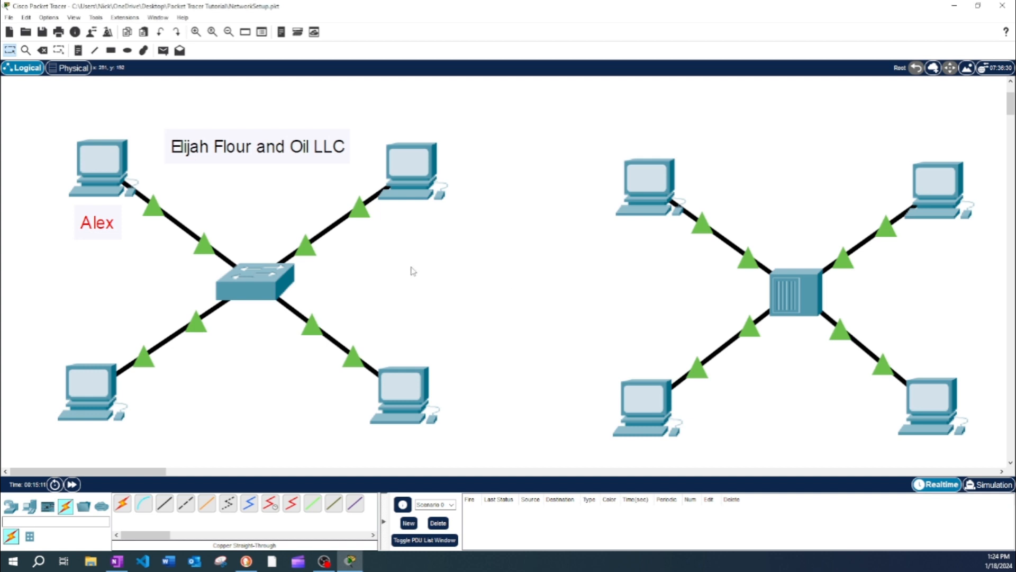
key("n")
left_click(401, 238)
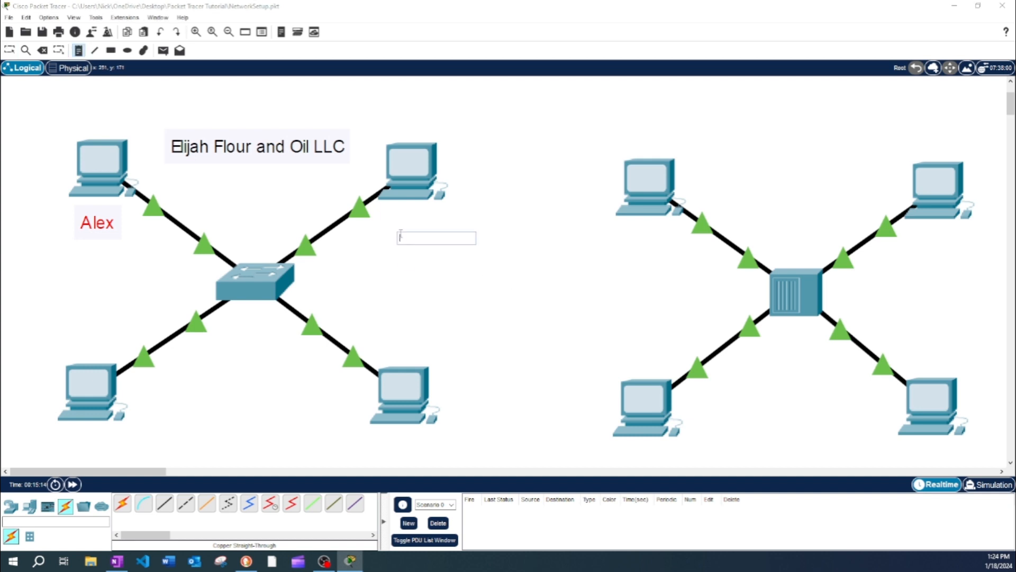
type("Brett")
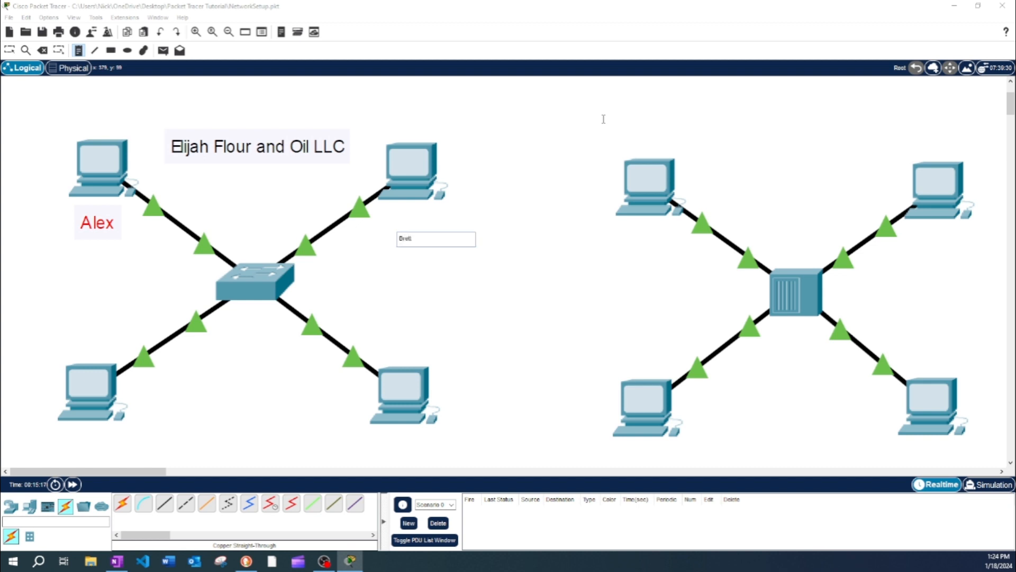
key("Escape")
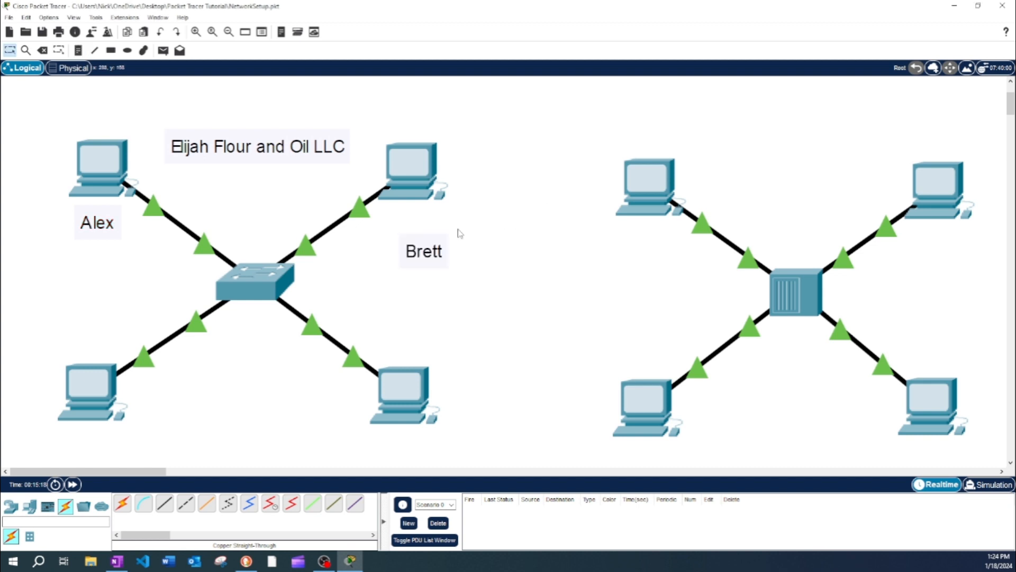
left_click_drag(409, 239, 411, 232)
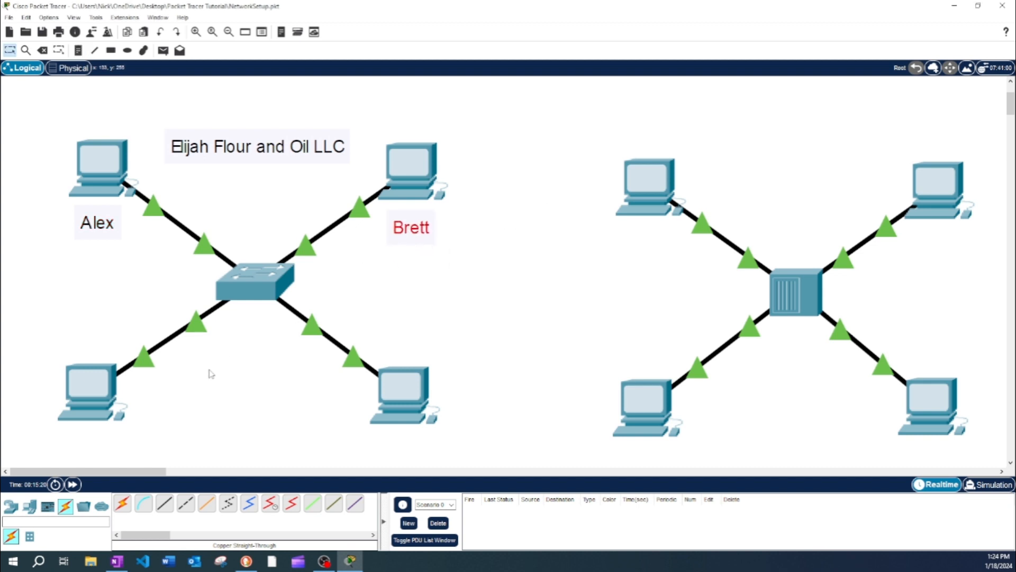
Add a note with the user's first name directly beneath the PC at the switch's lower left.
key("n")
left_click(61, 437)
type("Corey")
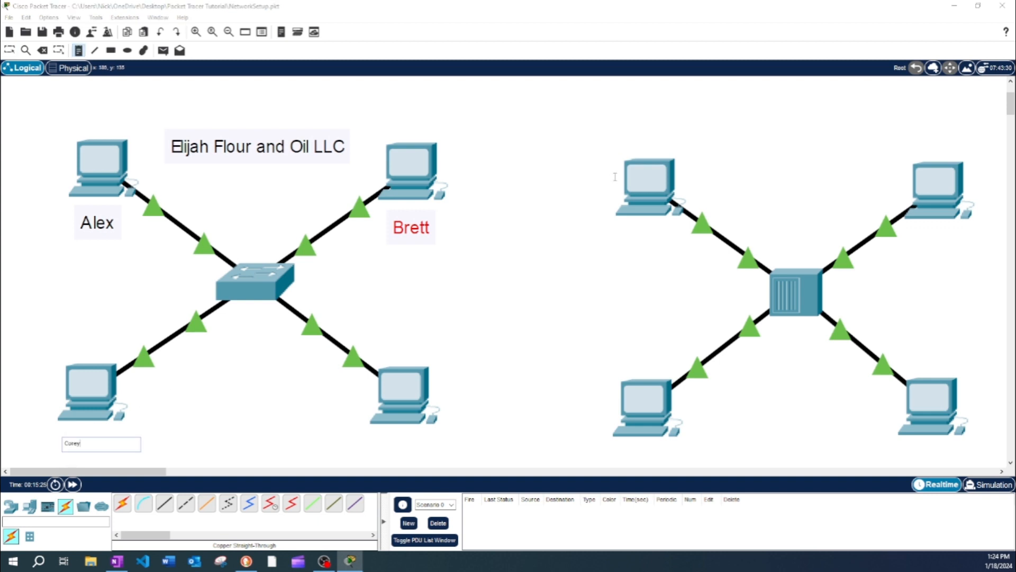
key("Return")
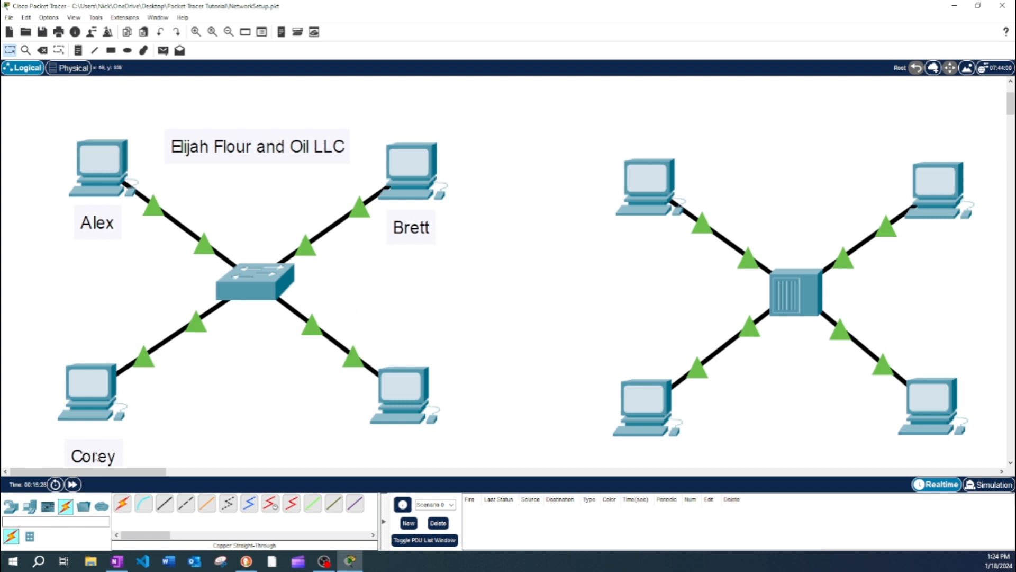
left_click_drag(97, 465, 85, 451)
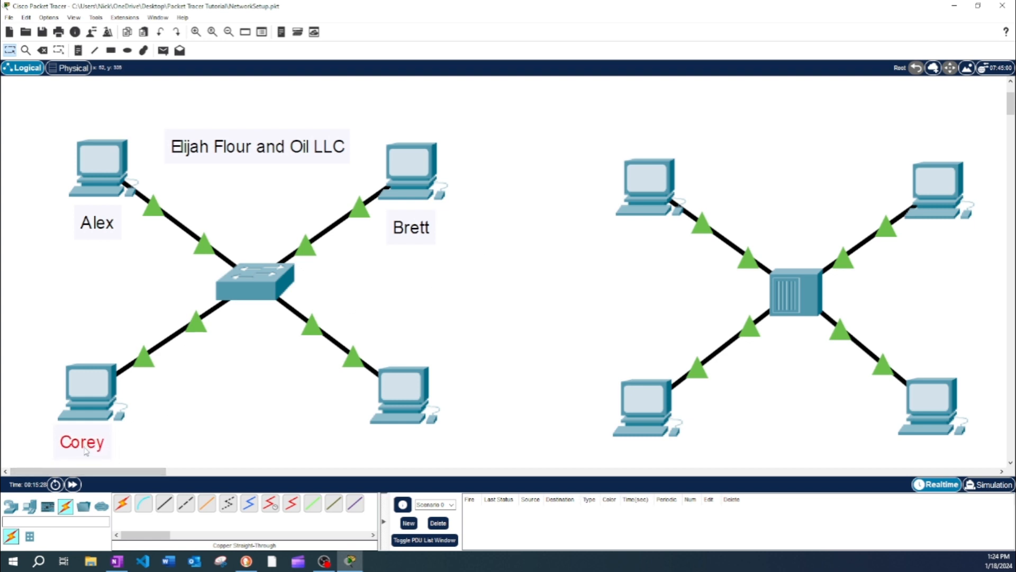
Add a note with the user's first name directly beneath the PC at the switch's lower right.
key("n")
left_click(378, 443)
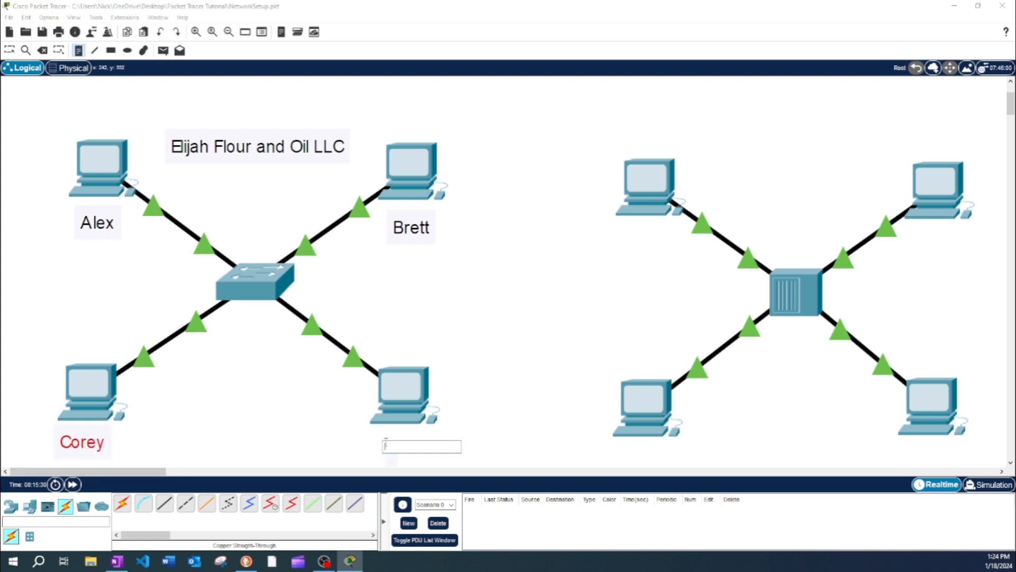
type("David")
left_click(860, 291)
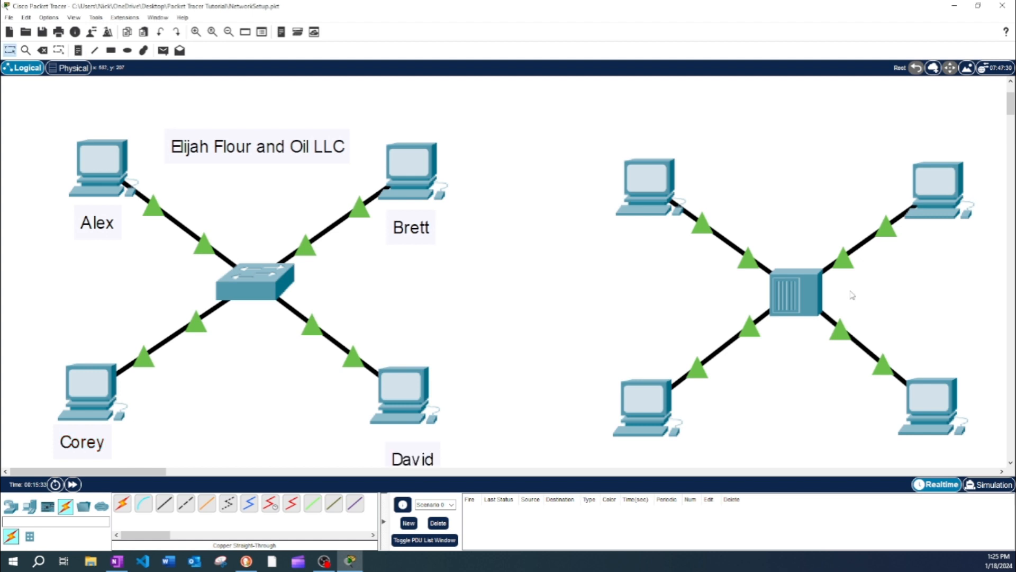
left_click(420, 452)
left_click_drag(421, 456, 413, 448)
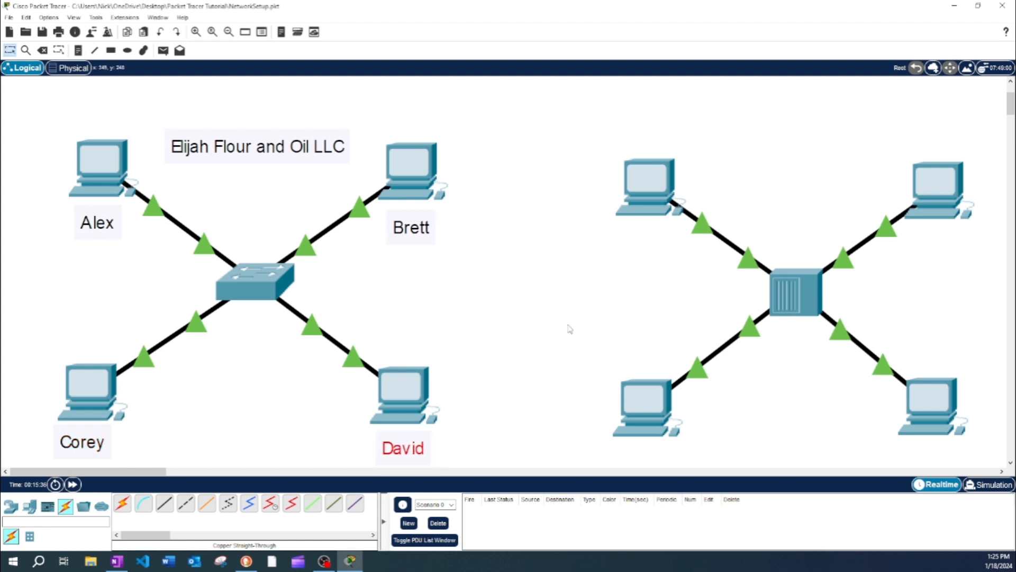
Add a note reading "192.168.1.1/24" above the switch's upper-left PC, clear of the company name.
key("n")
left_click(68, 118)
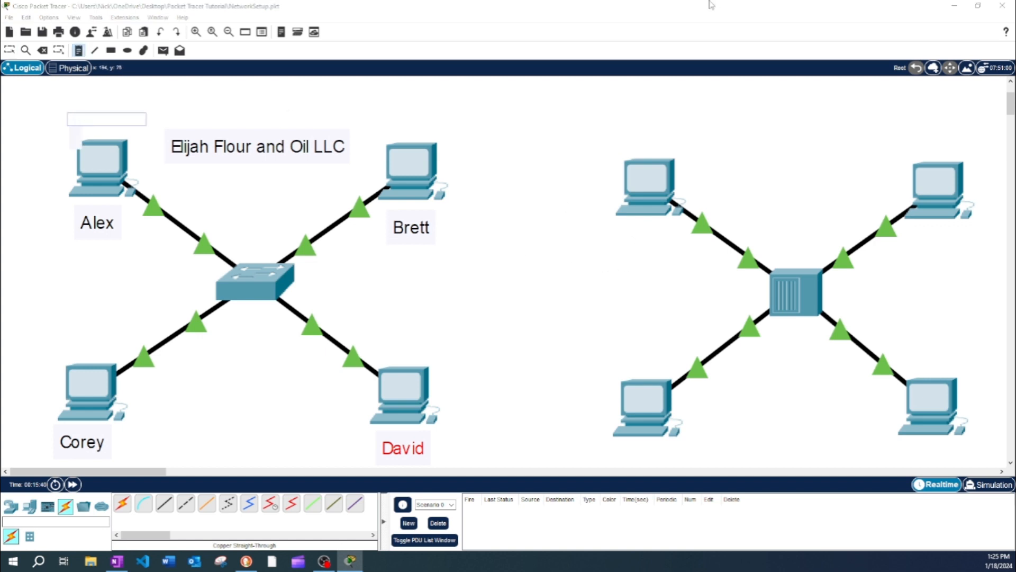
type("192.168.1.1")
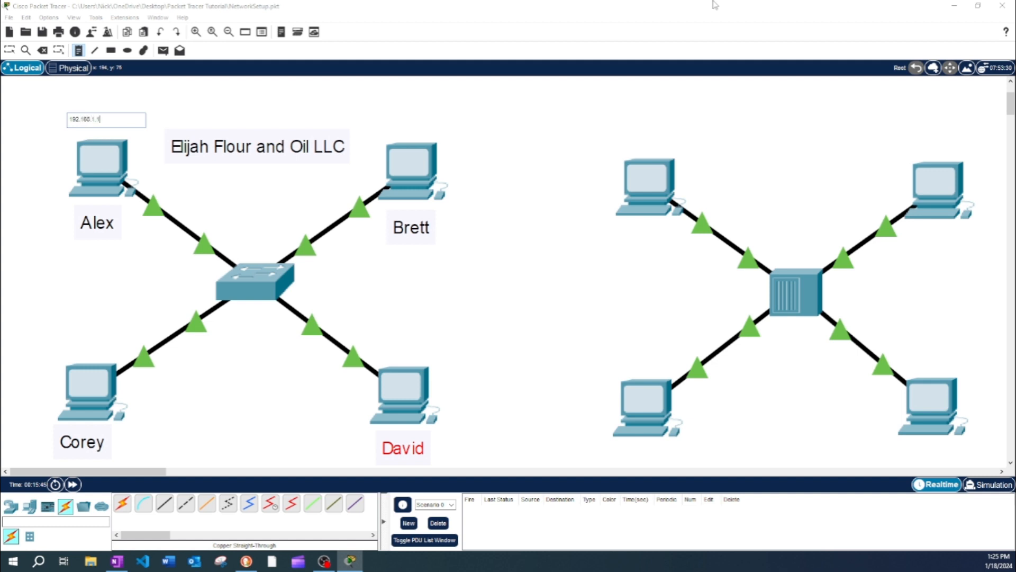
key("Escape")
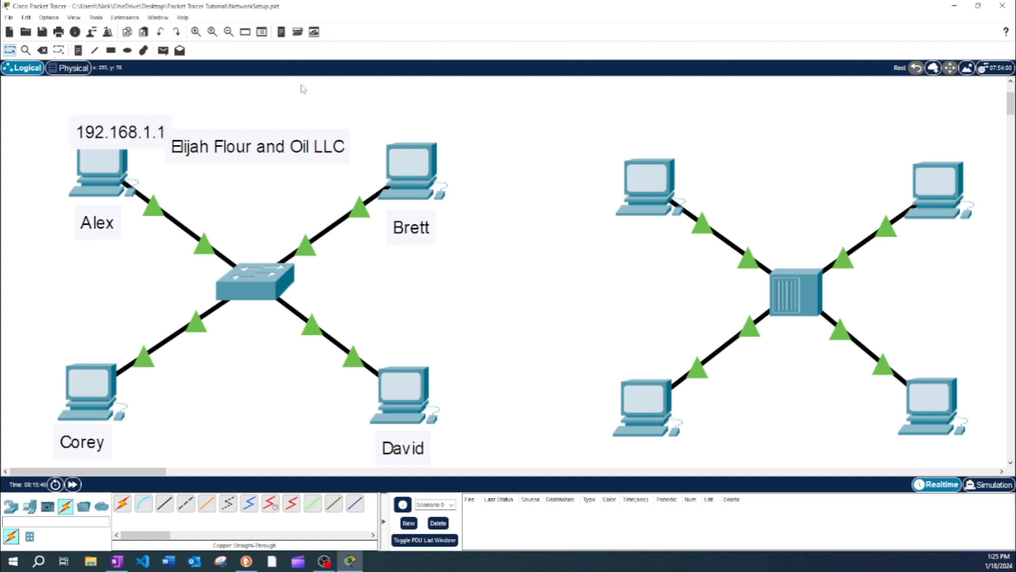
double_click(121, 112)
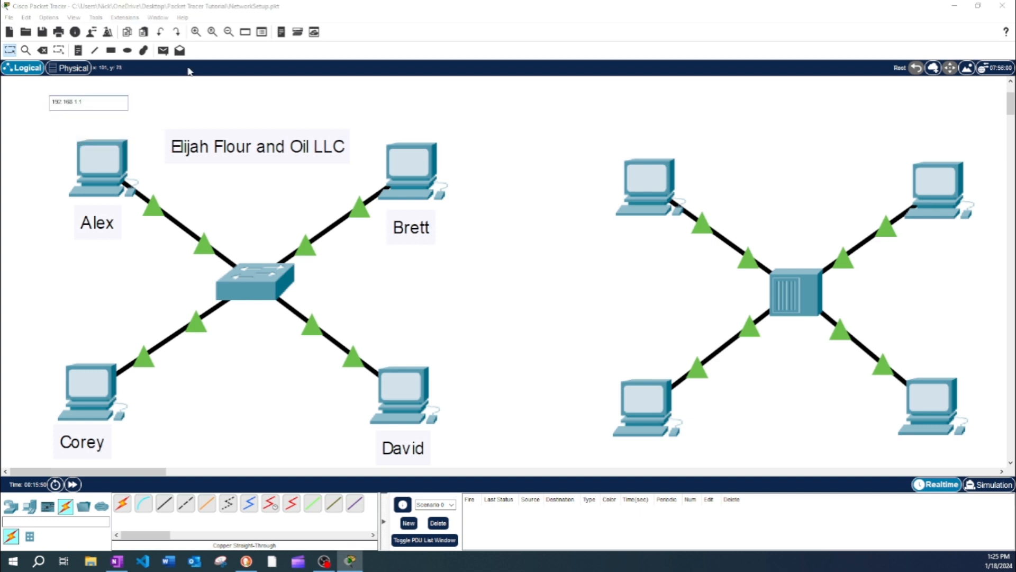
key("Escape")
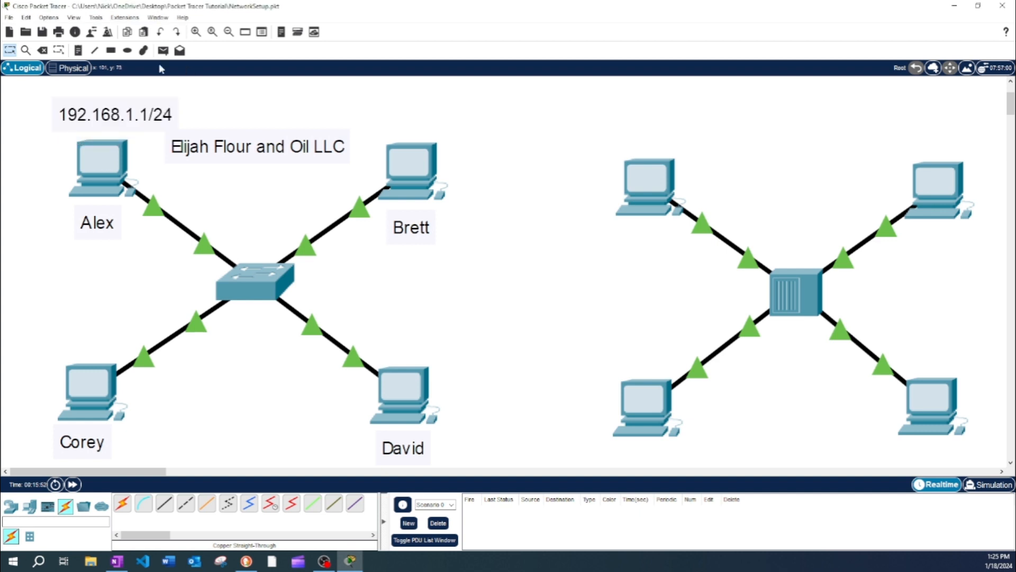
left_click(111, 119)
Copy the upper-left PC's address text into a new note above the switch's upper-right PC and change it to "192.168.1.2/24".
double_click(89, 119)
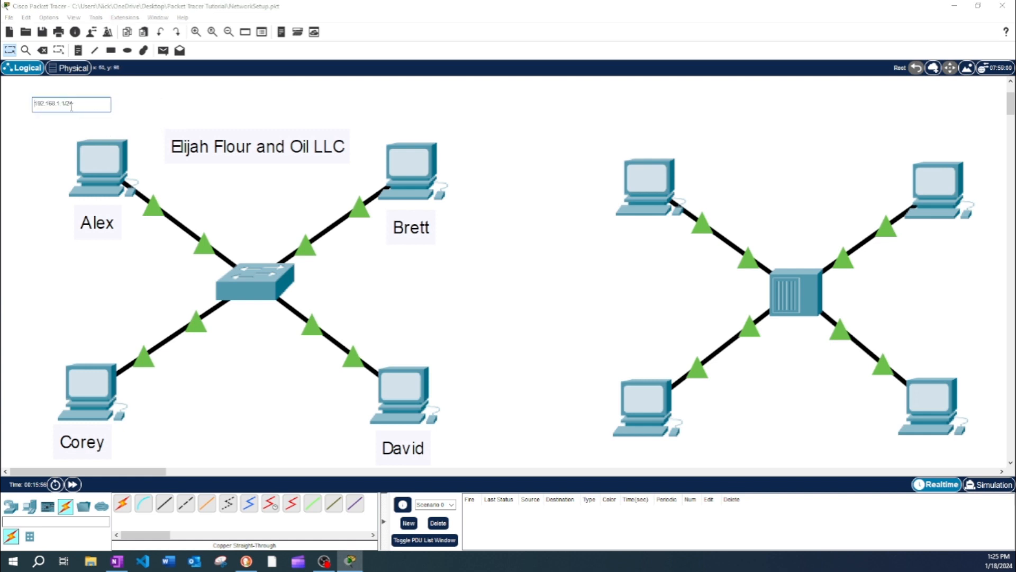
key("ctrl+a")
key("ctrl+c")
left_click(275, 93)
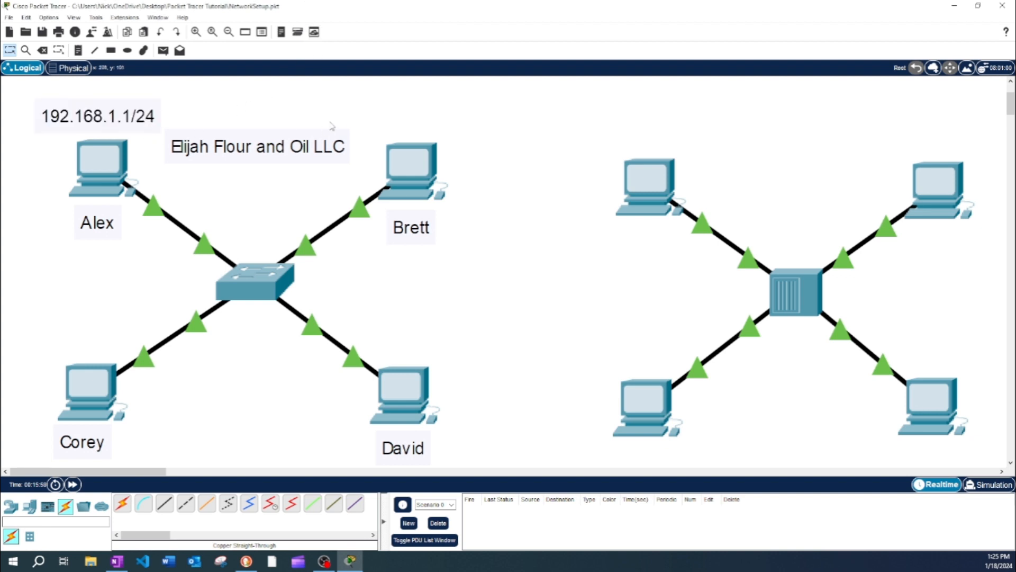
key("n")
left_click(379, 113)
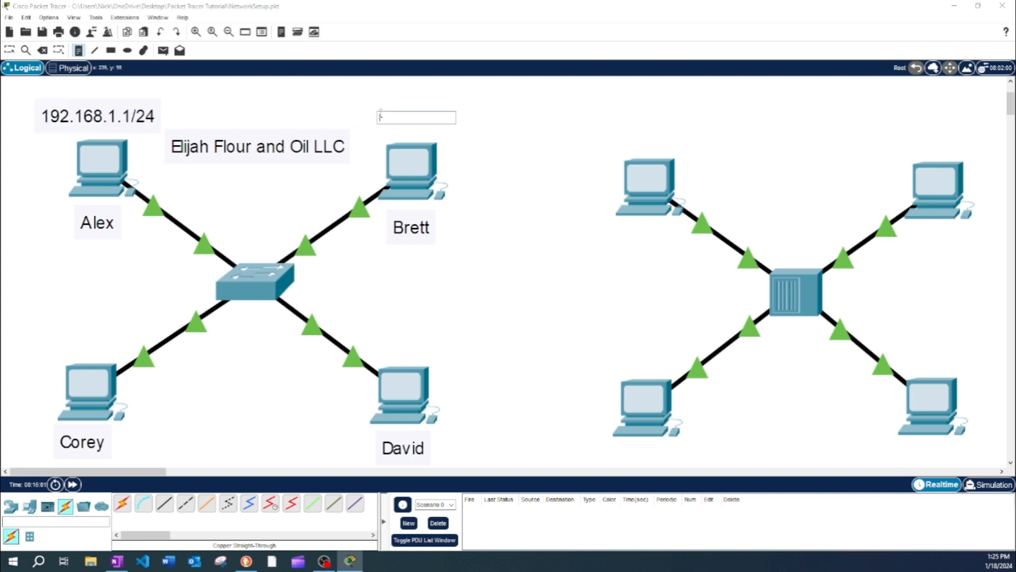
key("ctrl+v")
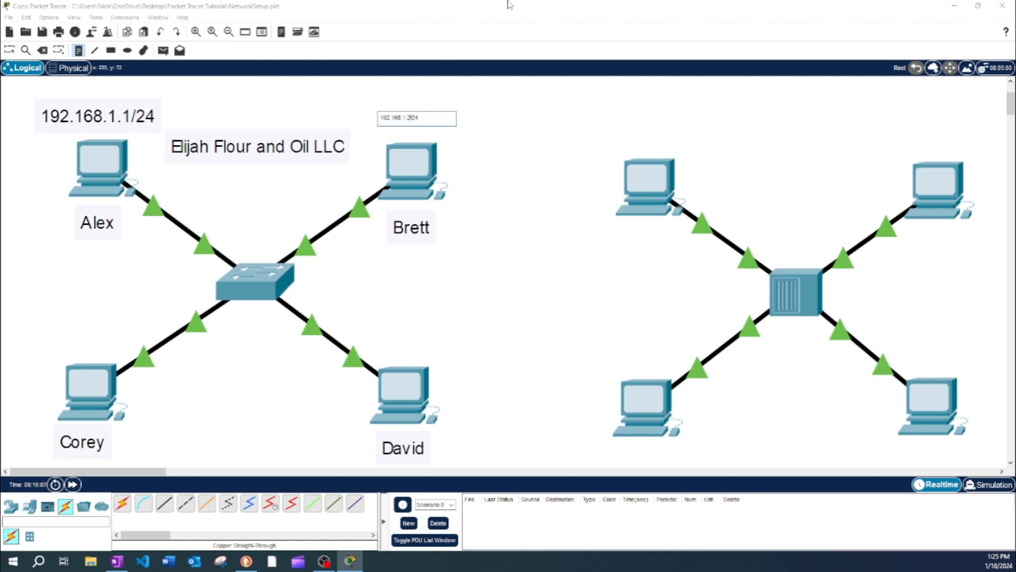
key("Escape")
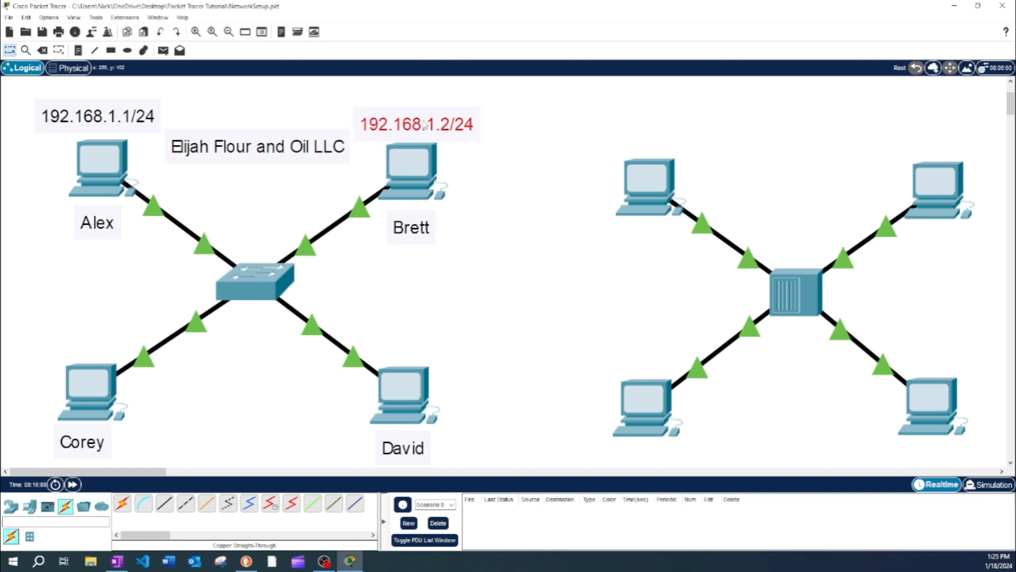
left_click_drag(424, 125, 426, 117)
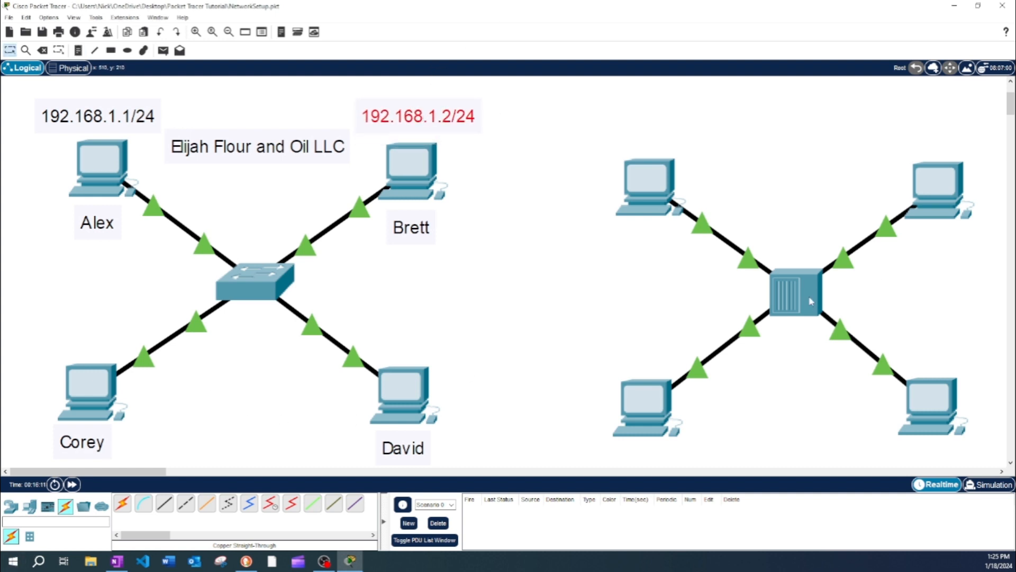
Add a note reading "192.168.1.3/24" beneath the name of the switch's lower-left PC.
left_click_drag(1011, 106, 1011, 108)
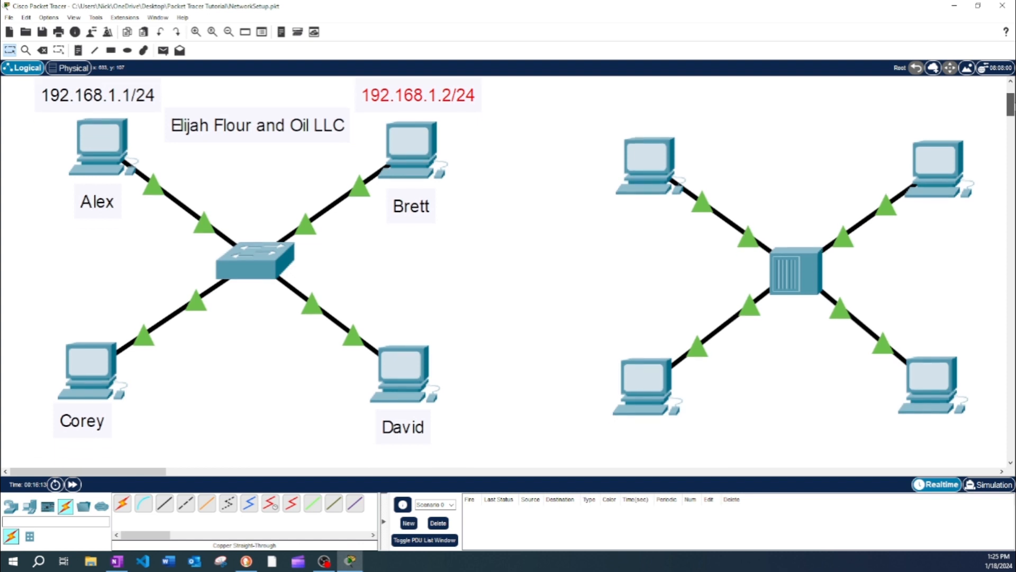
key("n")
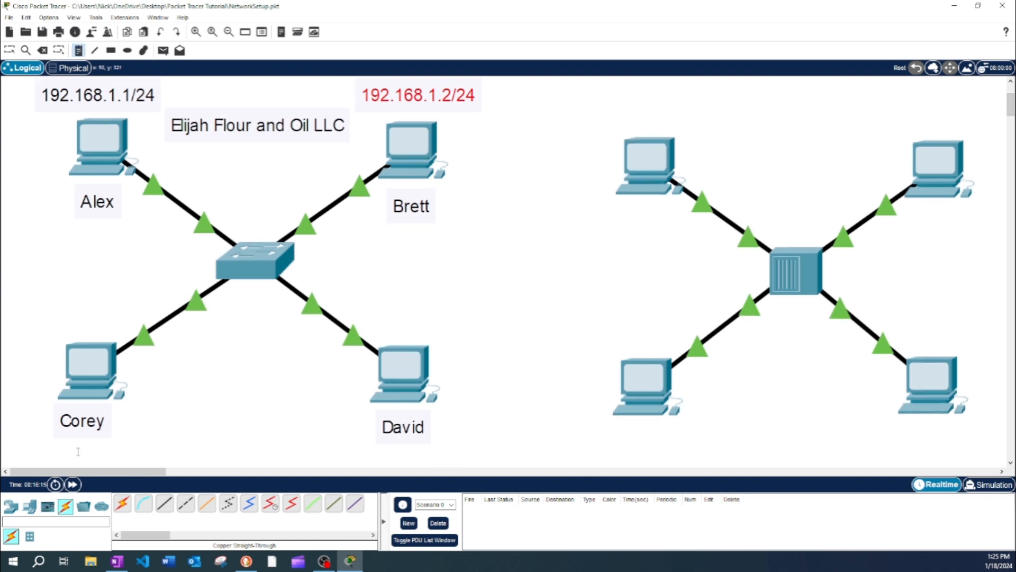
left_click(51, 448)
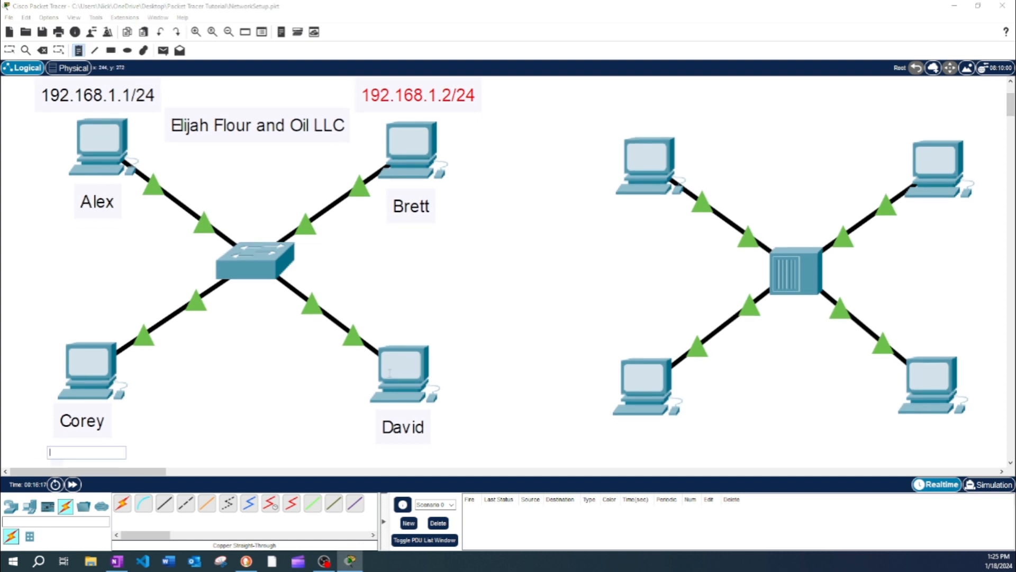
key("ctrl+v")
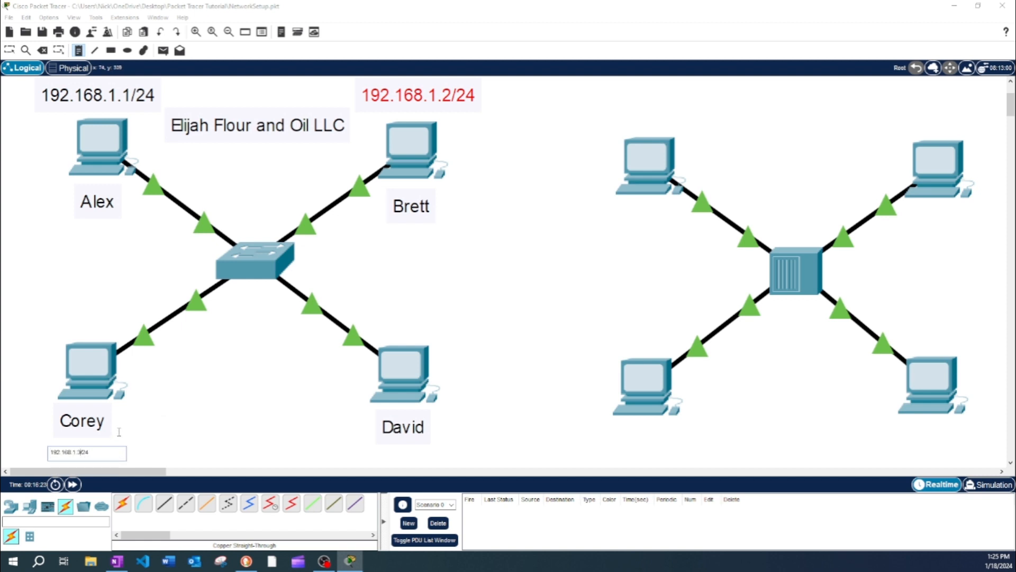
key("Escape")
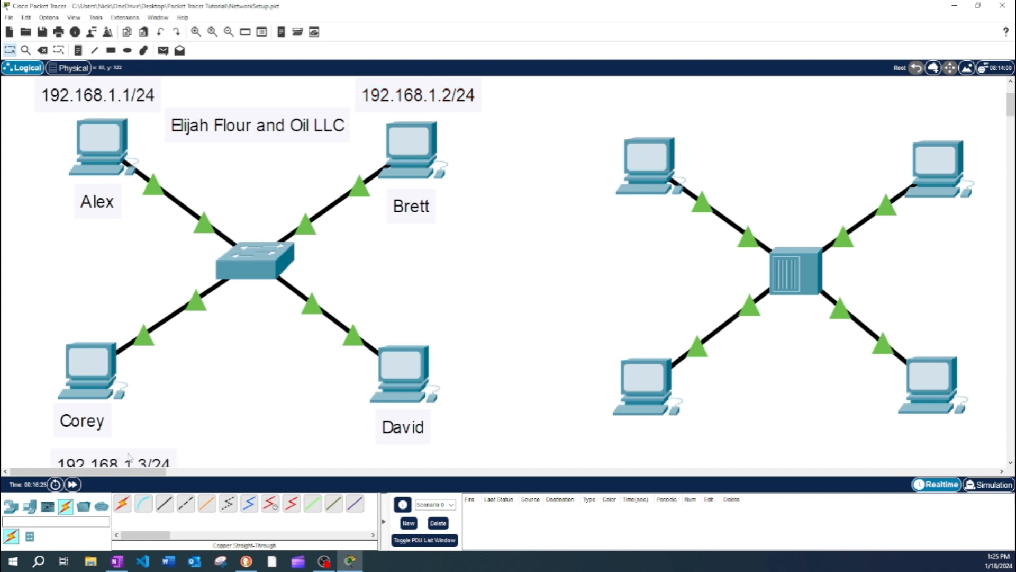
left_click_drag(129, 457, 104, 448)
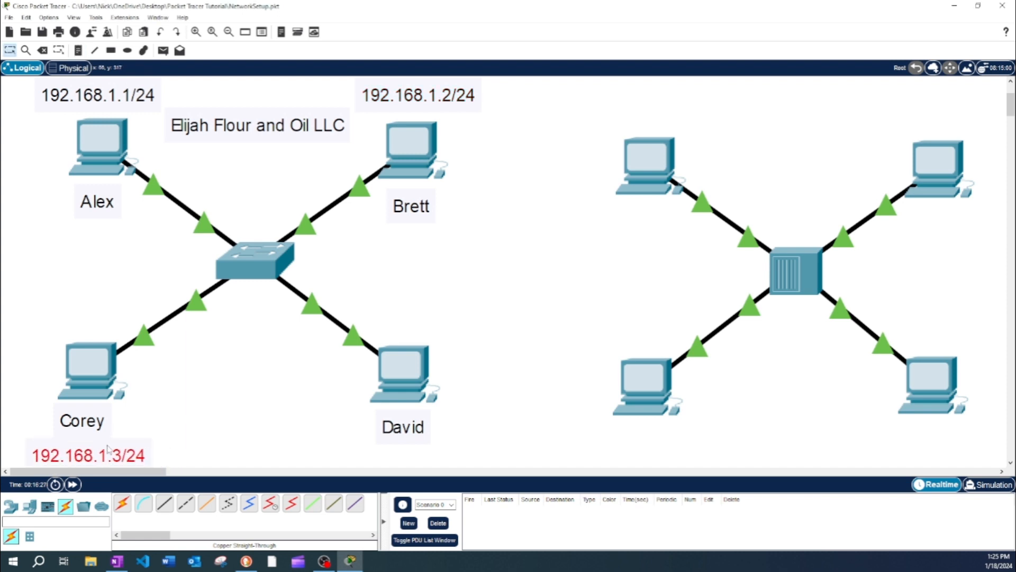
Add a note reading "192.168.1.4/24" beneath the name of the switch's lower-right PC.
key("n")
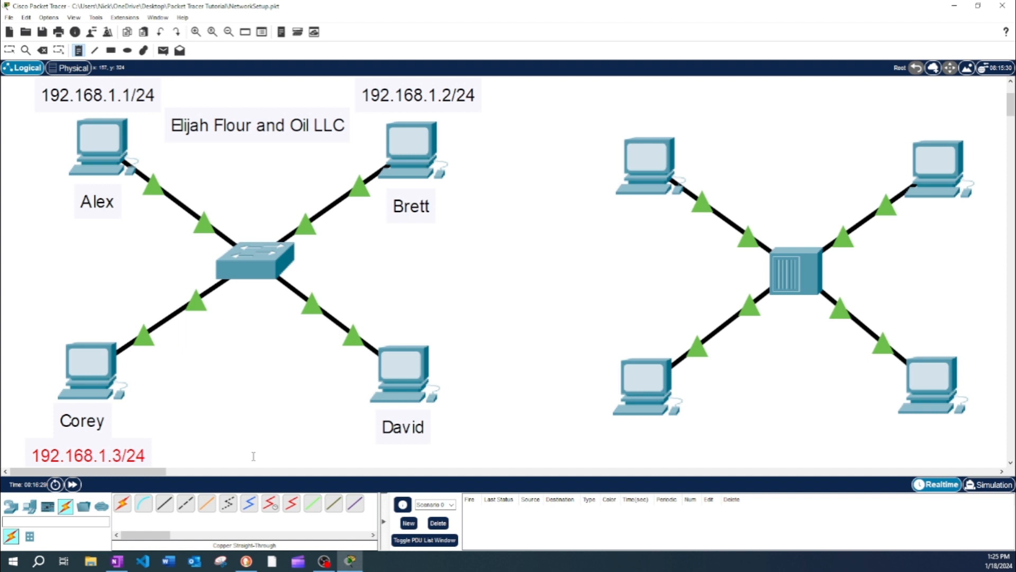
left_click(371, 457)
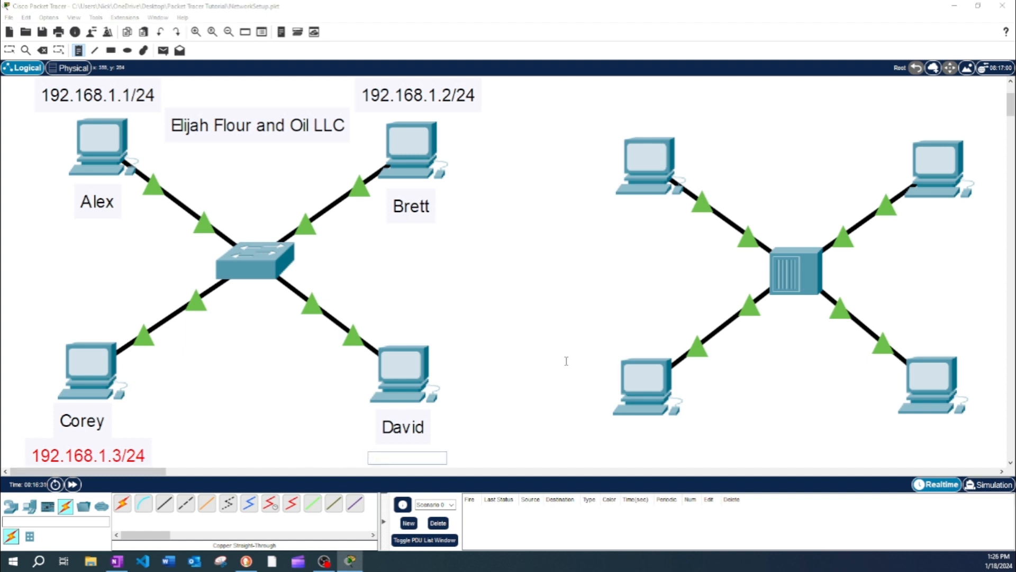
key("ctrl+v")
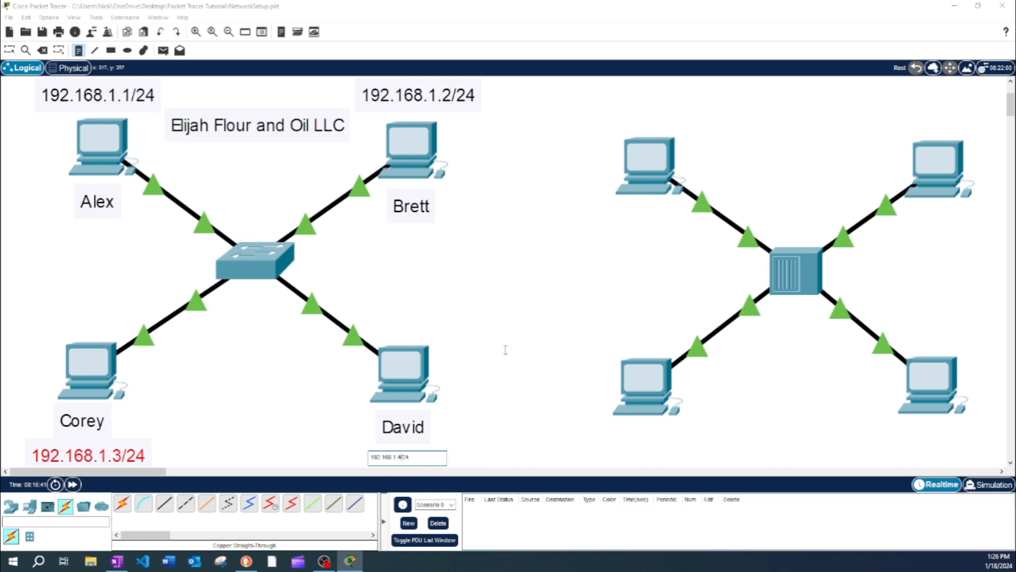
key("Escape")
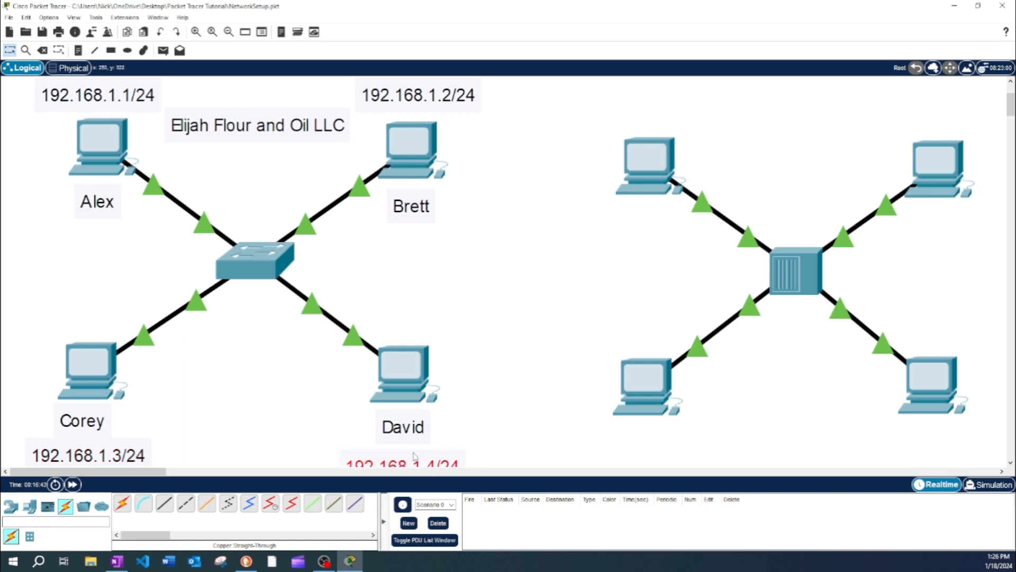
left_click_drag(414, 453, 414, 450)
Move the switch's two lower PCs upward together with their name and address notes so both addresses fit in view.
left_click_drag(397, 390, 402, 367)
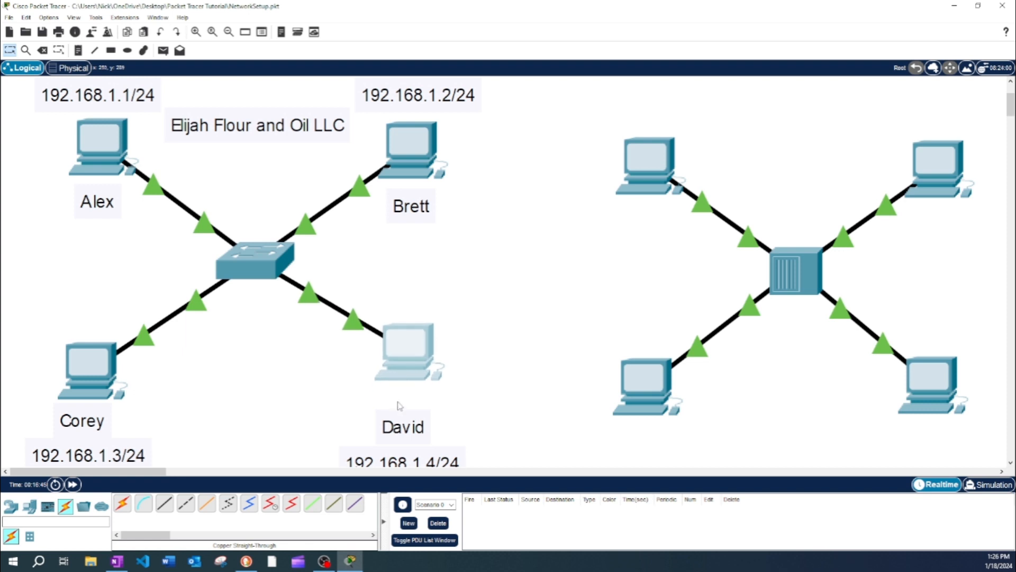
left_click_drag(404, 423, 403, 401)
left_click_drag(413, 456, 408, 442)
left_click_drag(79, 374, 78, 338)
left_click_drag(79, 427, 78, 400)
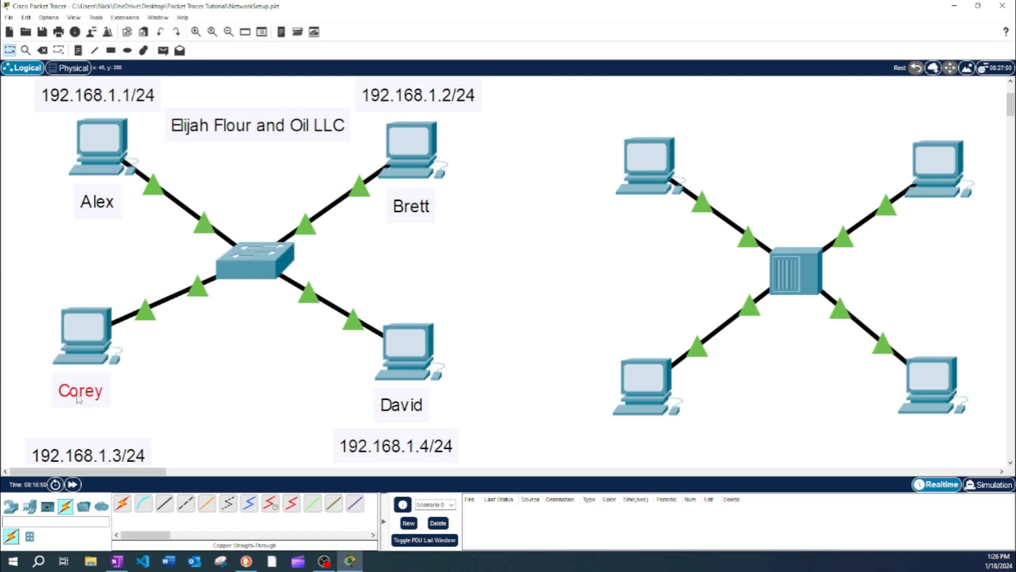
left_click_drag(97, 447, 89, 421)
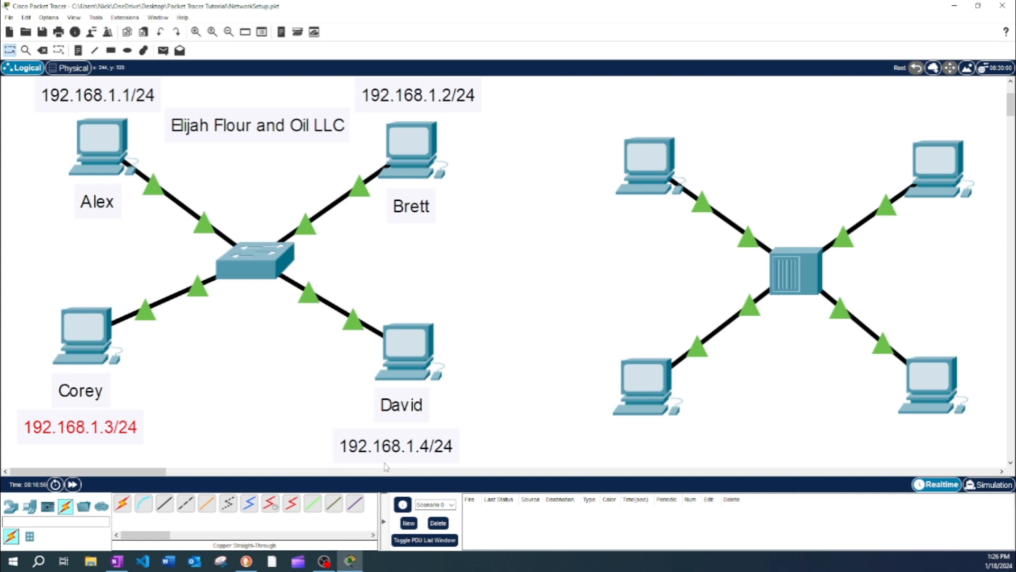
key("n")
left_click(617, 214)
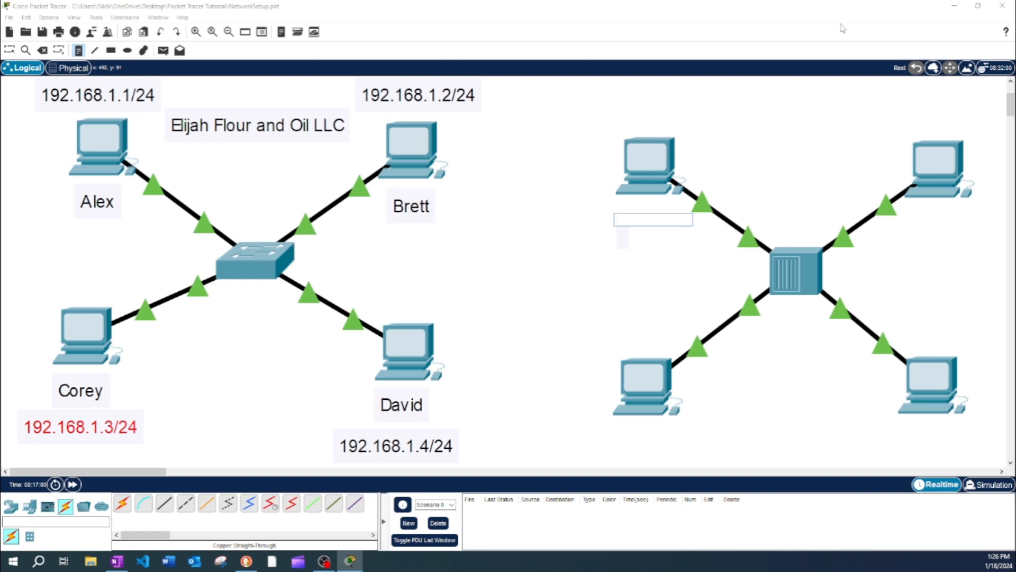
type("Alex")
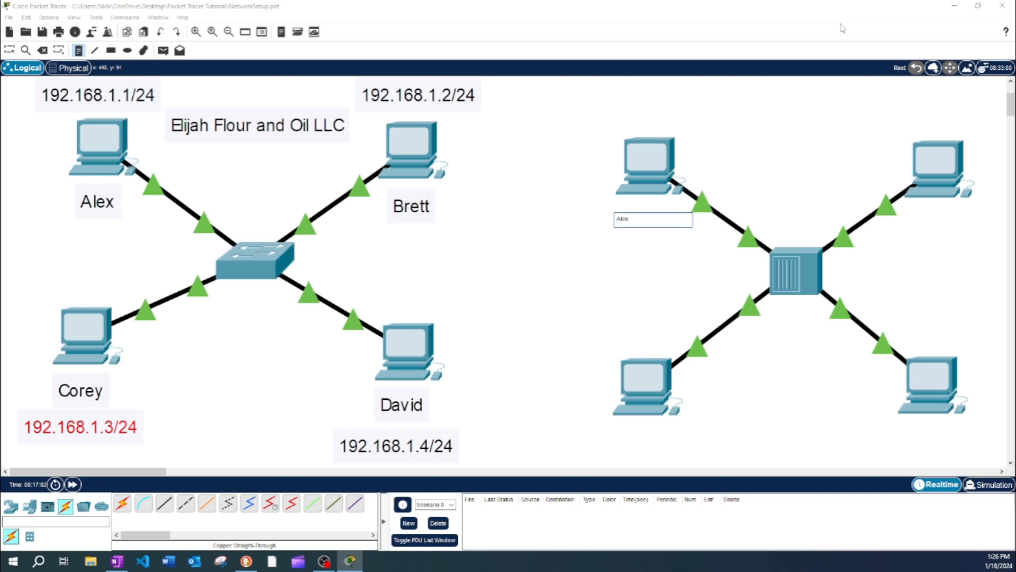
key("Escape")
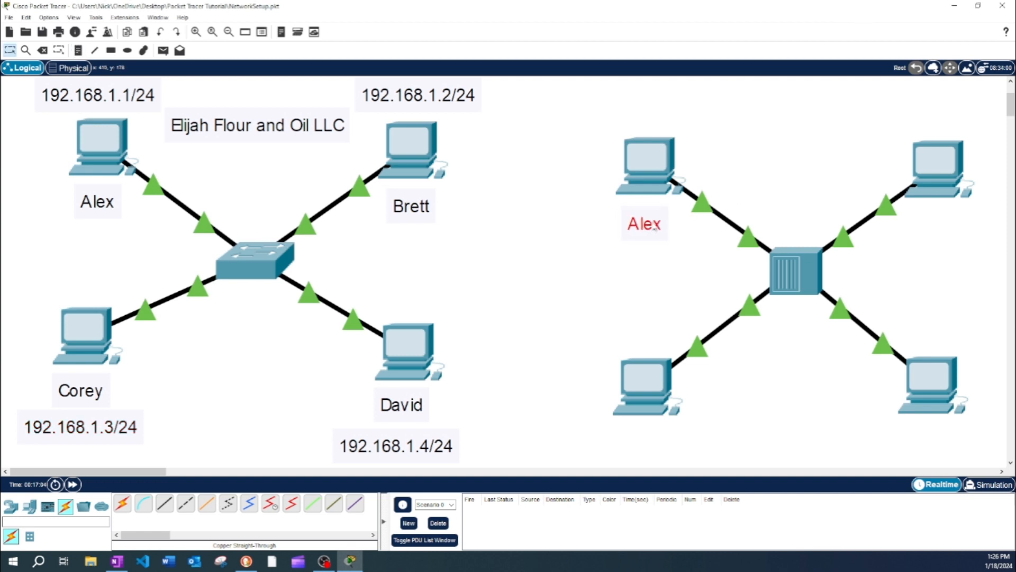
left_click_drag(655, 226, 650, 229)
key("Delete")
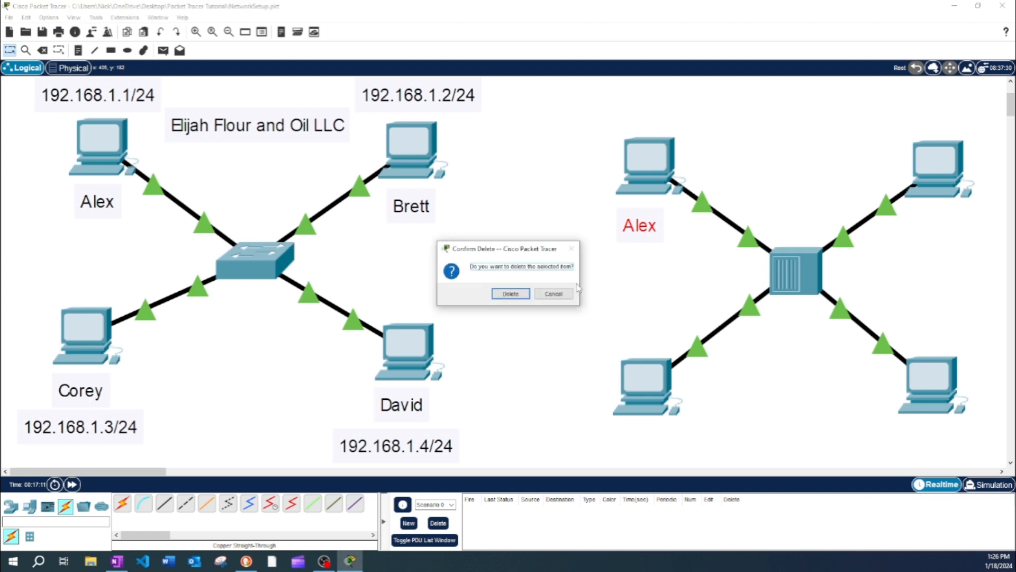
left_click(510, 294)
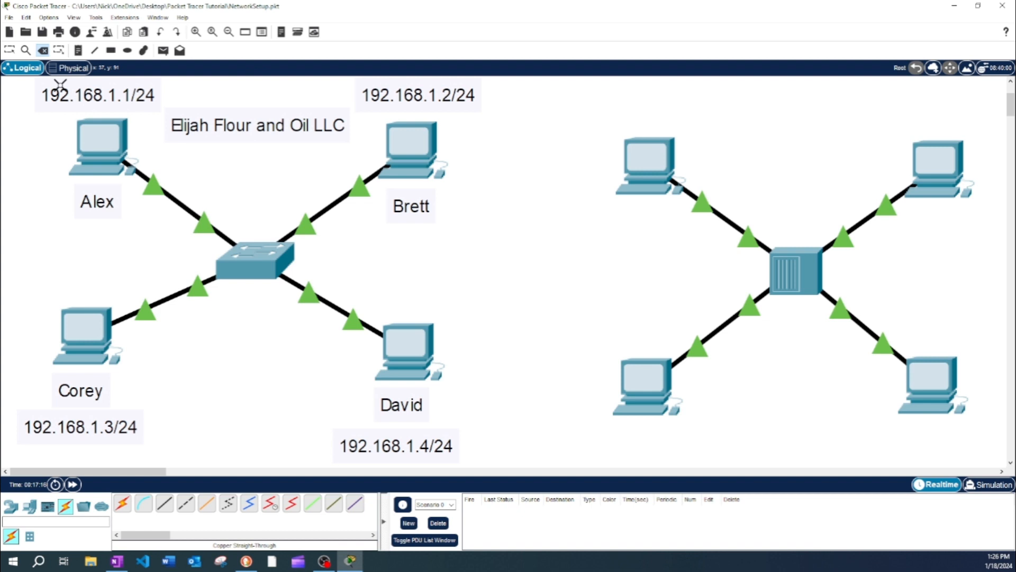
key("Escape")
Copy the address text from the note above the switch's upper-left PC.
double_click(95, 90)
left_click(72, 116)
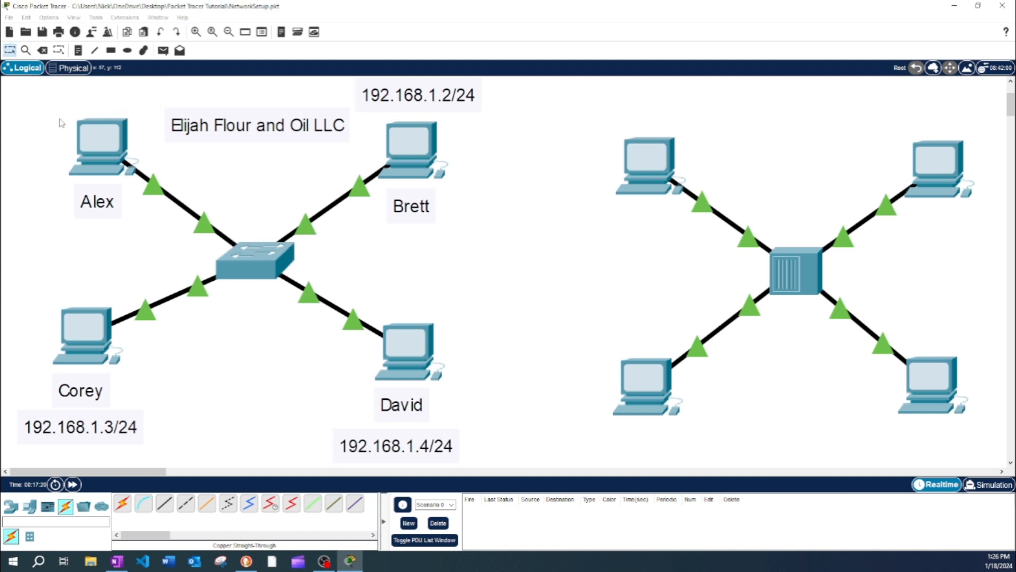
left_click(116, 101)
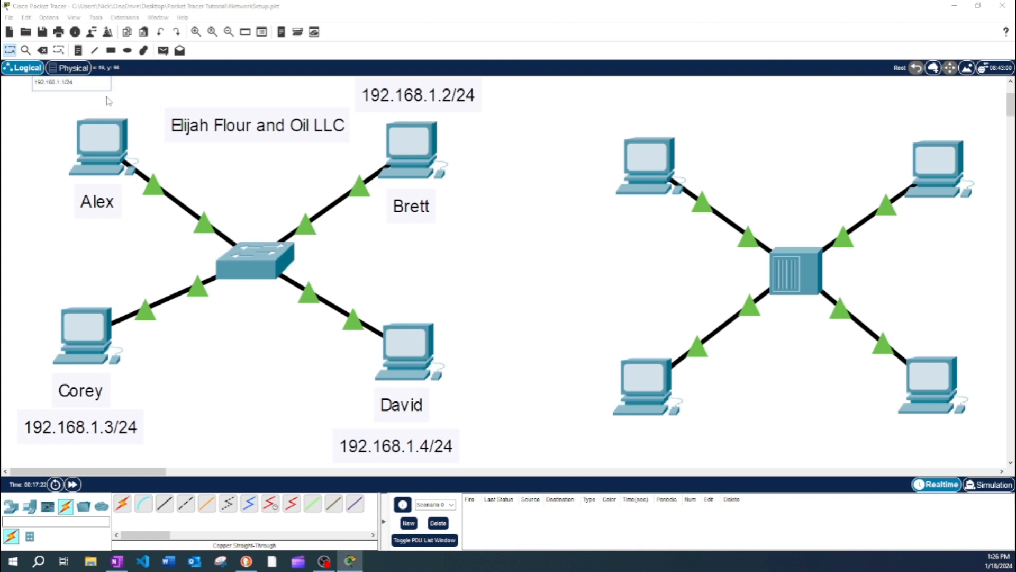
left_click(49, 139)
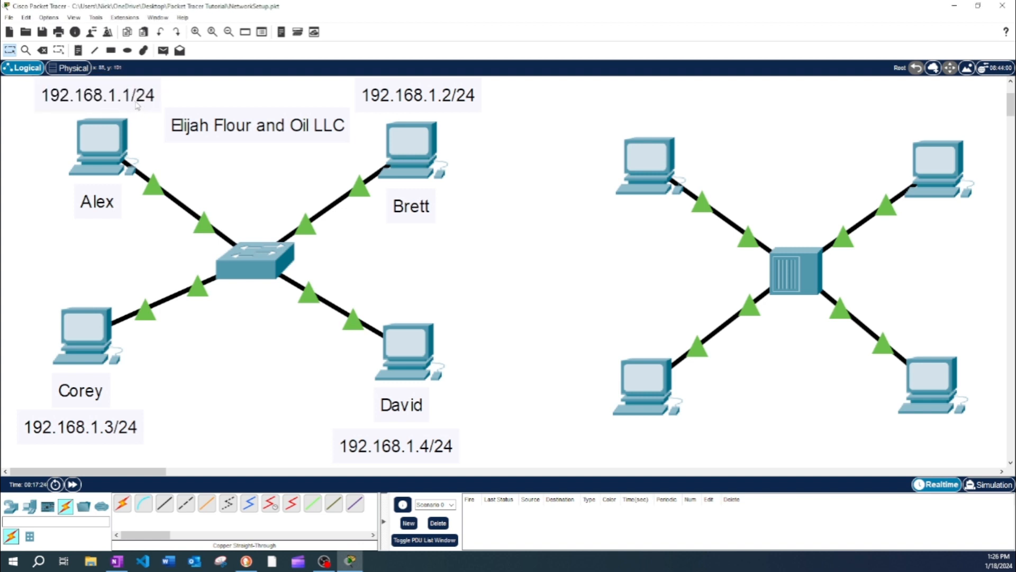
left_click(134, 101)
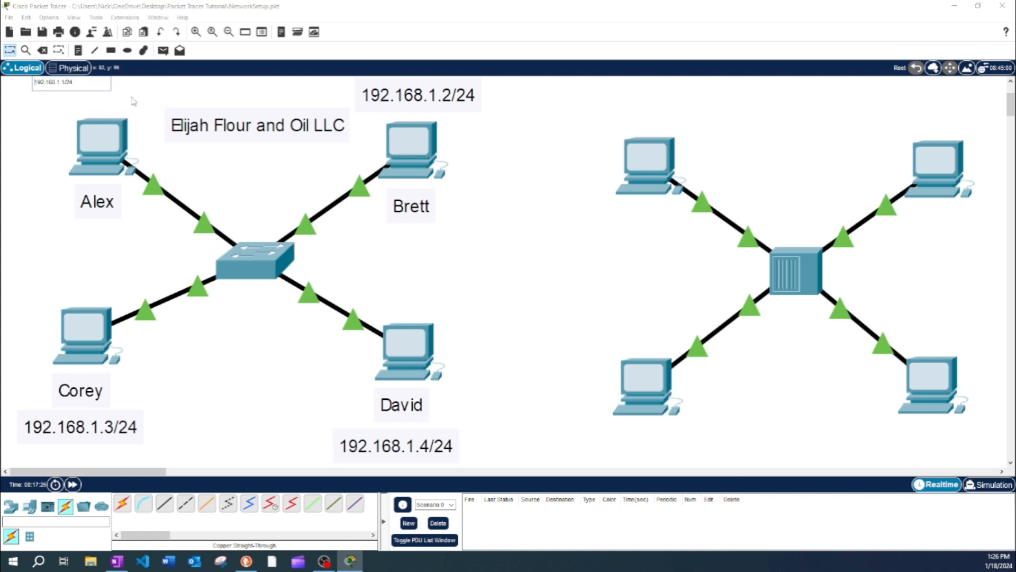
left_click(134, 102)
left_click(129, 100)
left_click_drag(79, 82, 33, 86)
key("ctrl+c")
Add a note with the copied address "192.168.1.1/24" above the hub's upper-left PC.
left_click(612, 108)
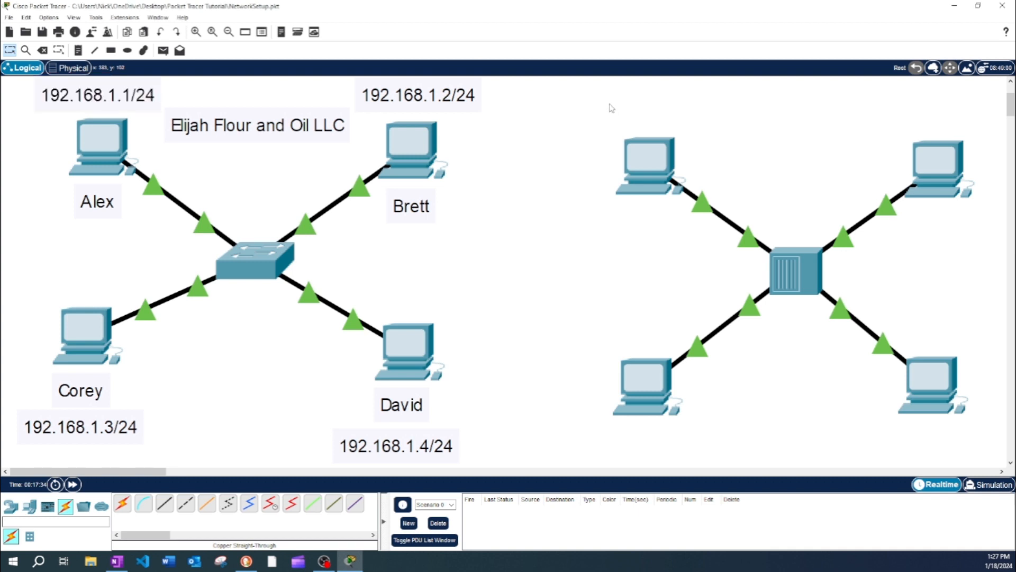
key("n")
left_click(610, 103)
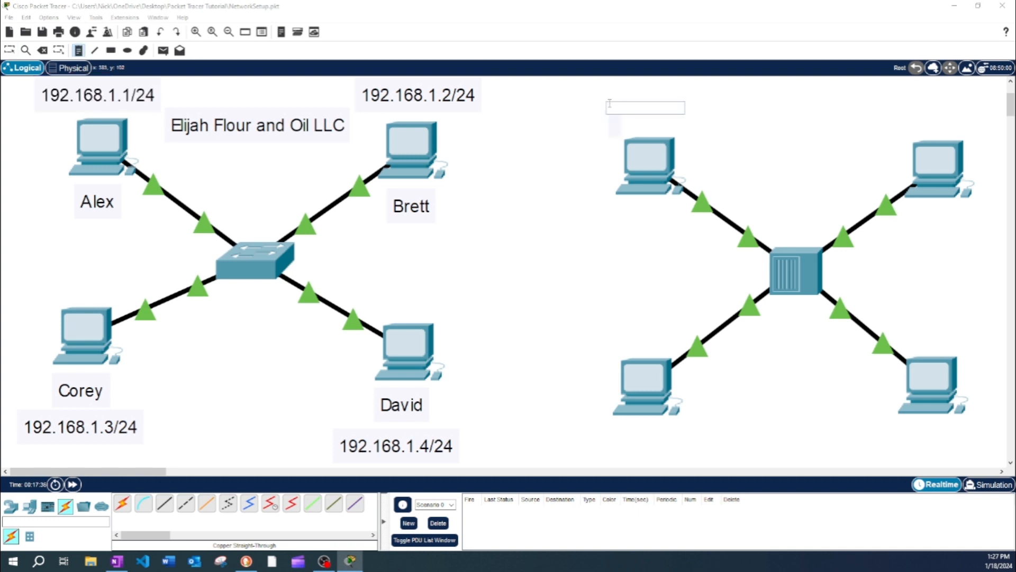
key("ctrl+v")
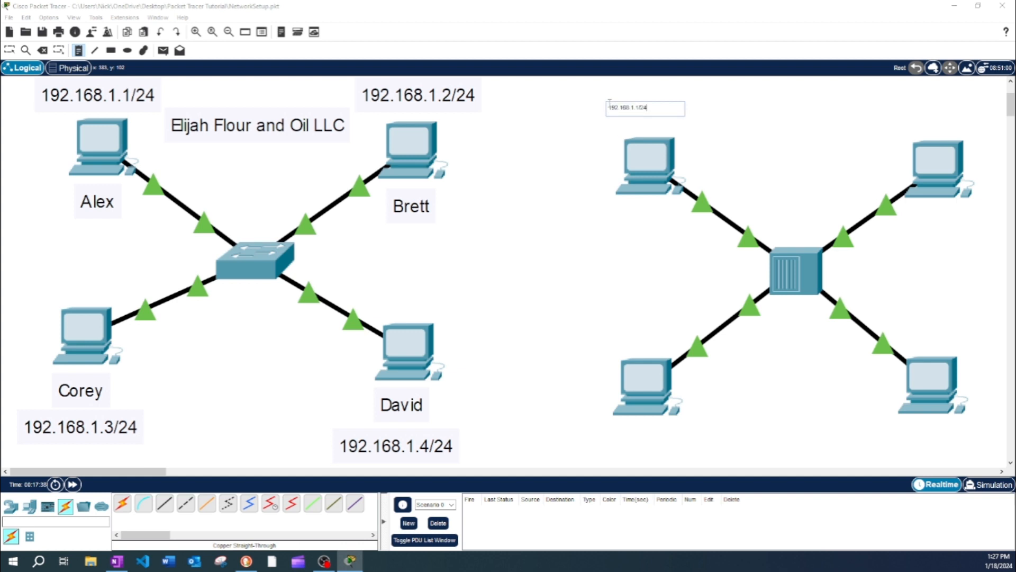
key("Escape")
Copy the "192.168.1.2/24" text from the switch's upper-right PC into a new note just above the hub's upper-right PC.
left_click(429, 104)
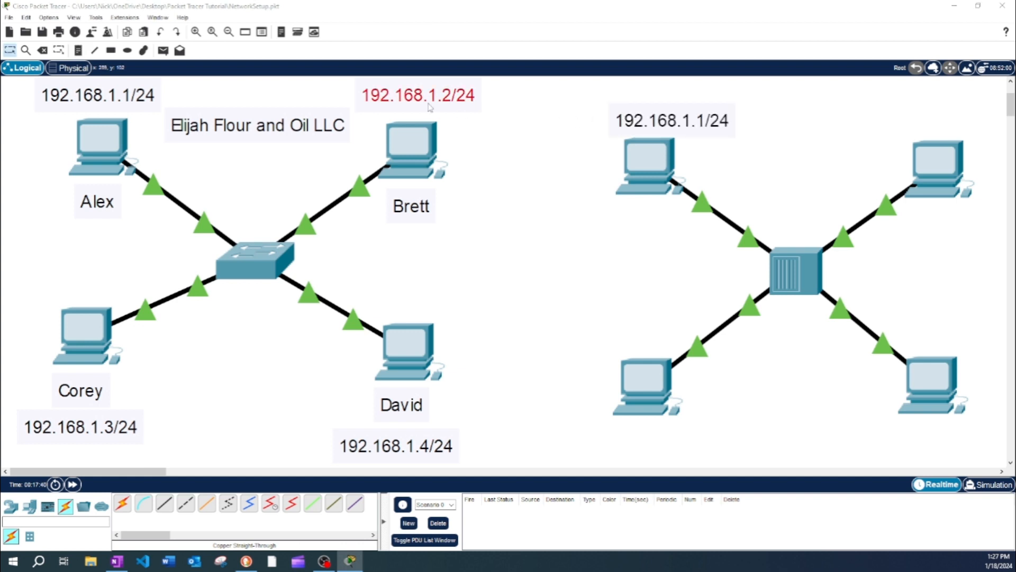
key("ctrl+a")
key("ctrl+c")
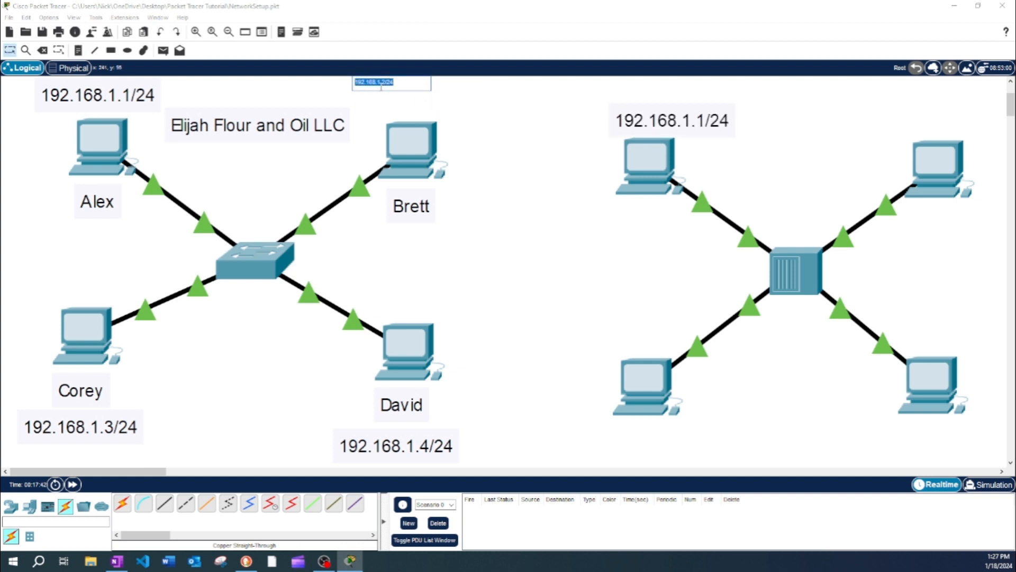
left_click(714, 165)
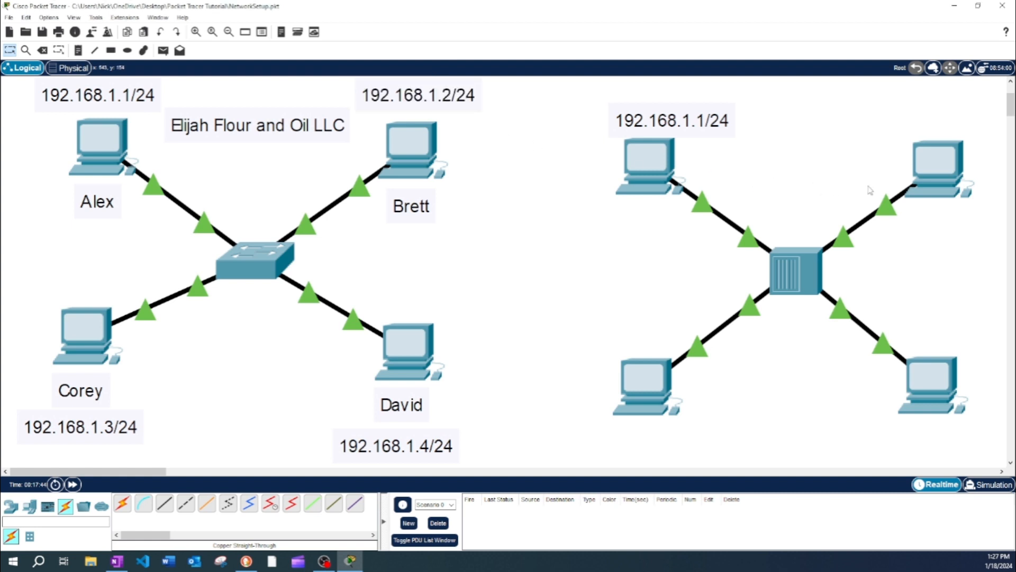
key("n")
left_click(891, 116)
key("ctrl+v")
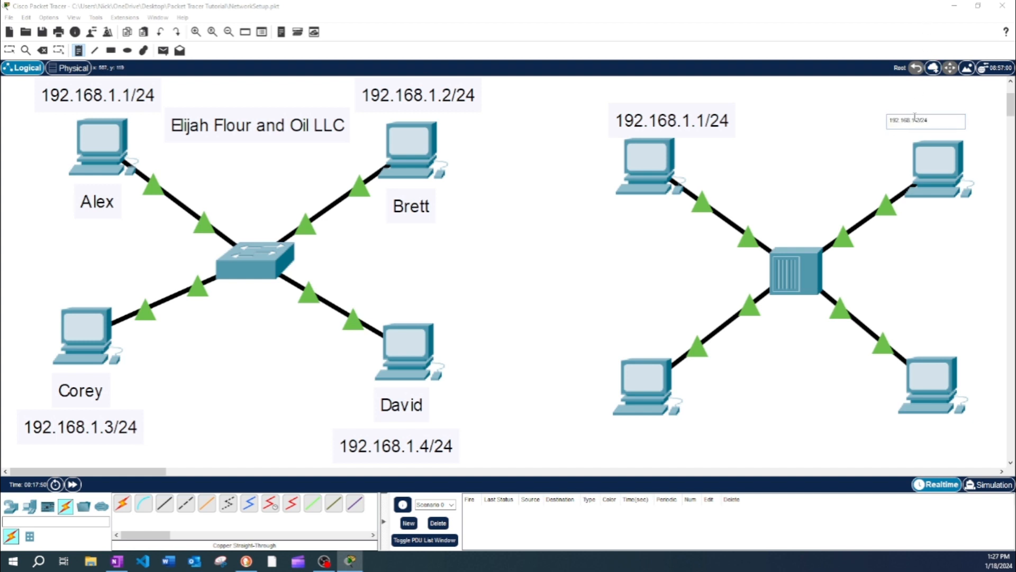
key("Escape")
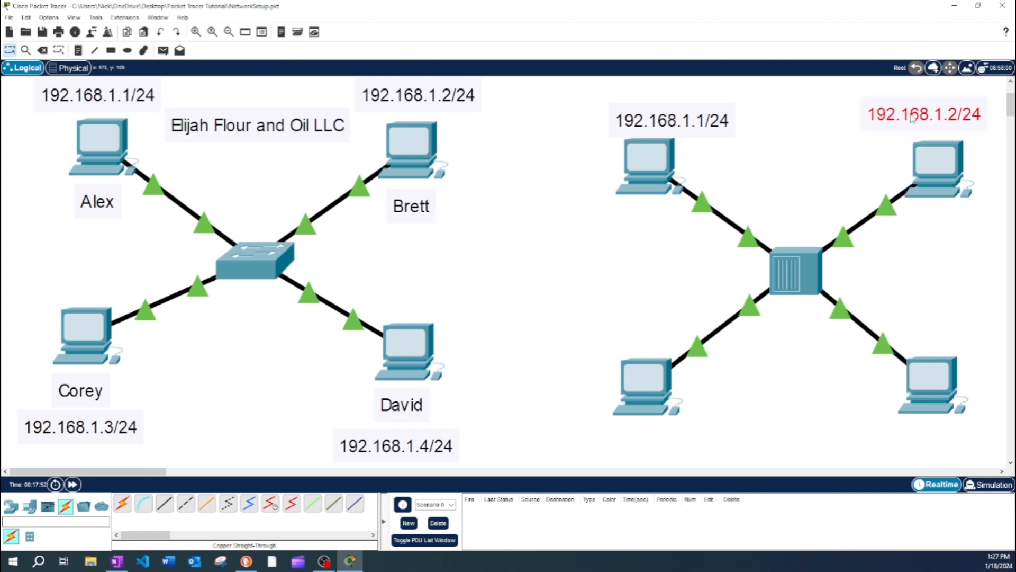
left_click_drag(911, 115, 911, 110)
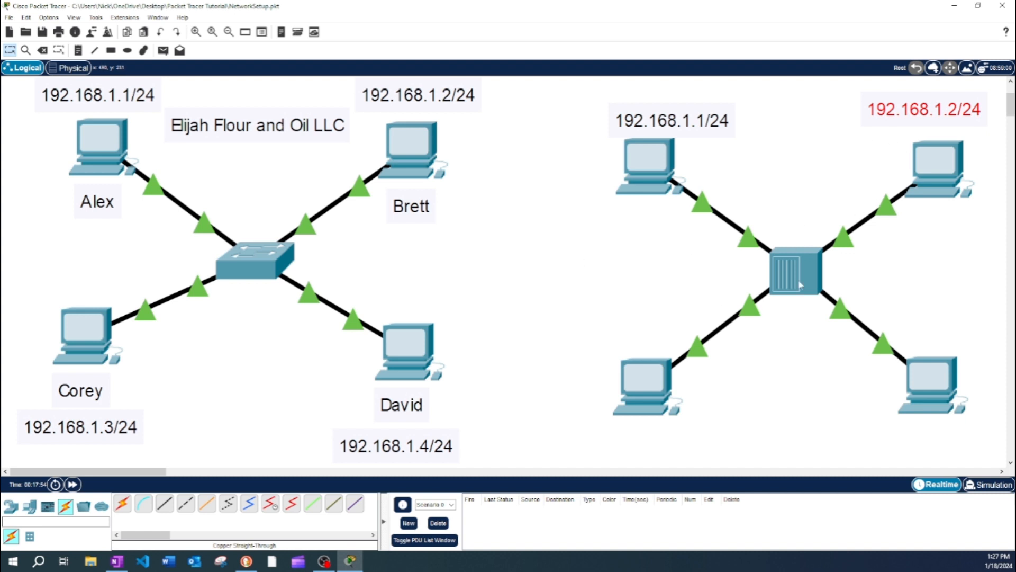
Copy the "192.168.1.3/24" text from the switch's lower-left PC into a new note beneath the hub's lower-left PC.
double_click(99, 428)
triple_click(55, 415)
key("ctrl+c")
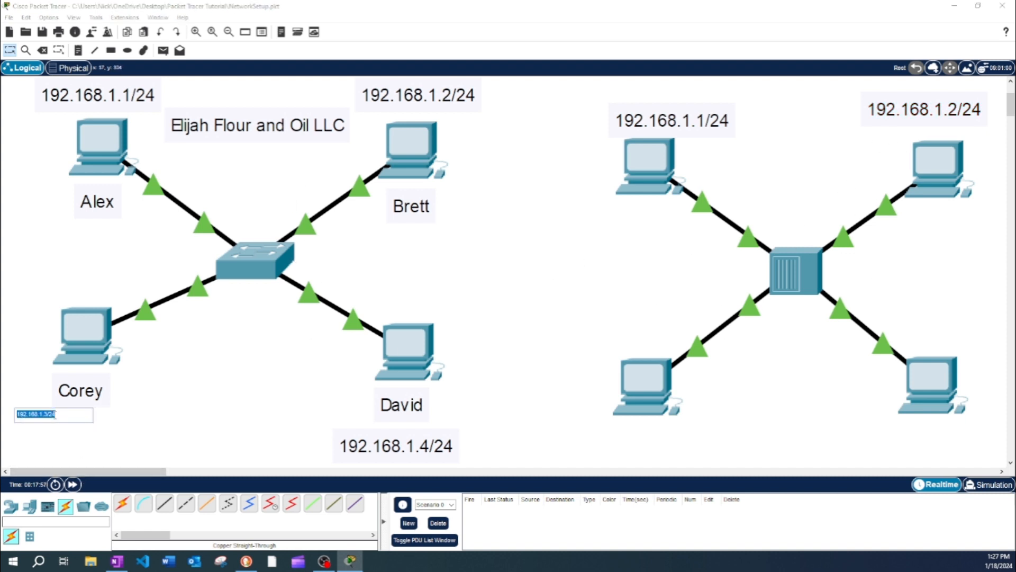
left_click(296, 142)
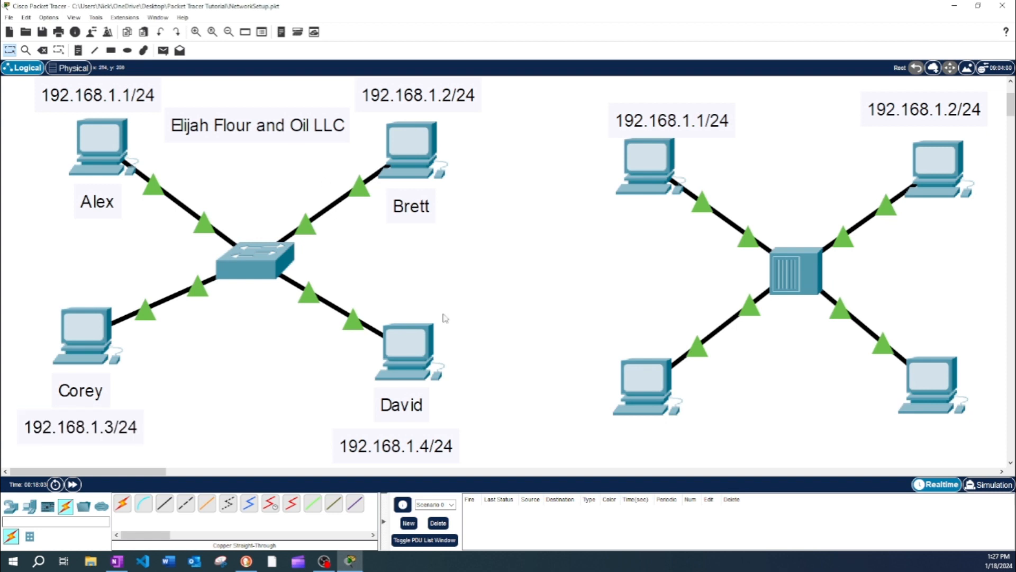
key("n")
left_click(616, 435)
key("ctrl+v")
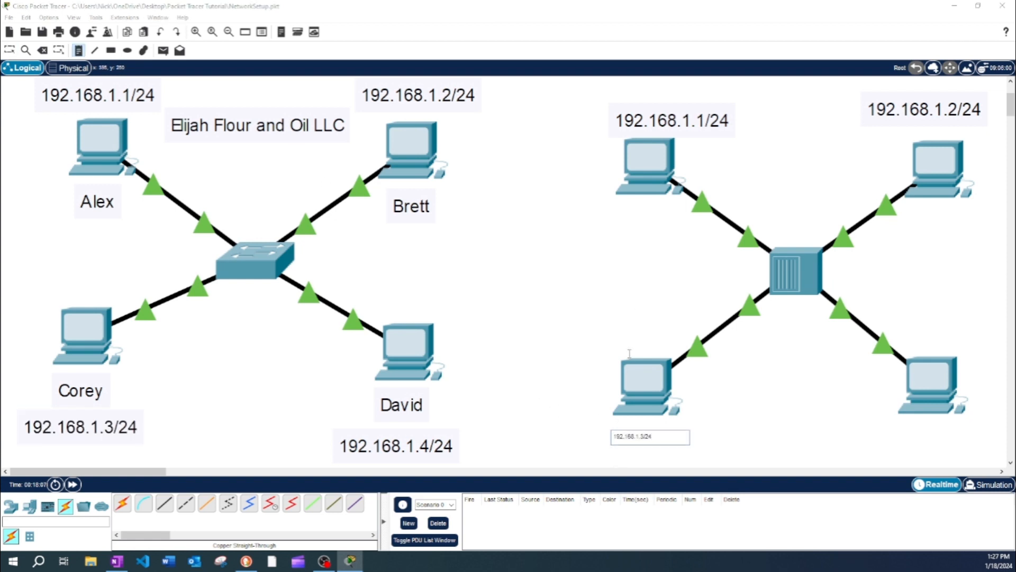
left_click(630, 345)
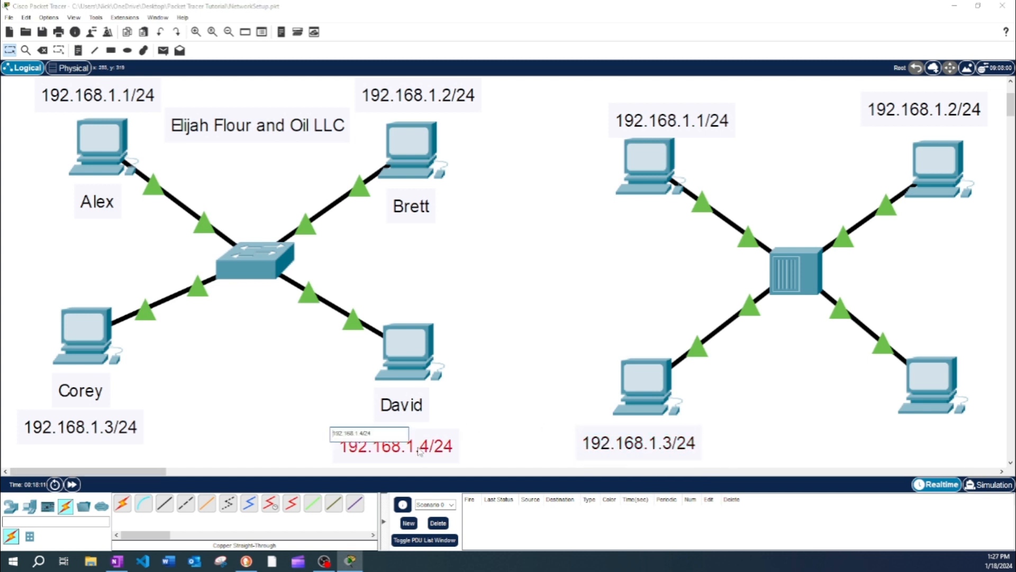
Copy the "192.168.1.4/24" text from the switch's lower-right PC into a new note just beneath the hub's lower-right PC.
double_click(377, 433)
key("ctrl+a")
key("ctrl+c")
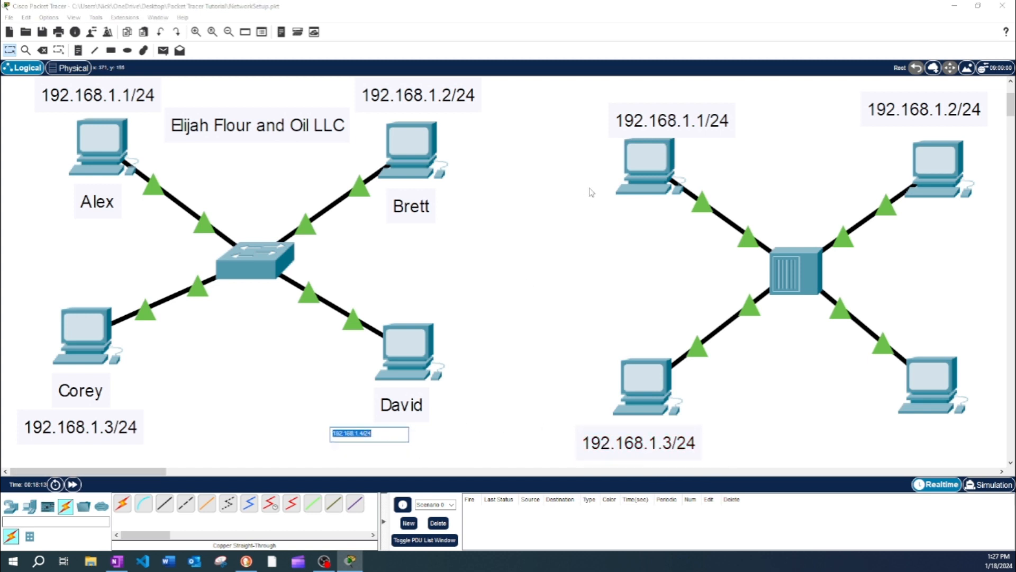
left_click(855, 396)
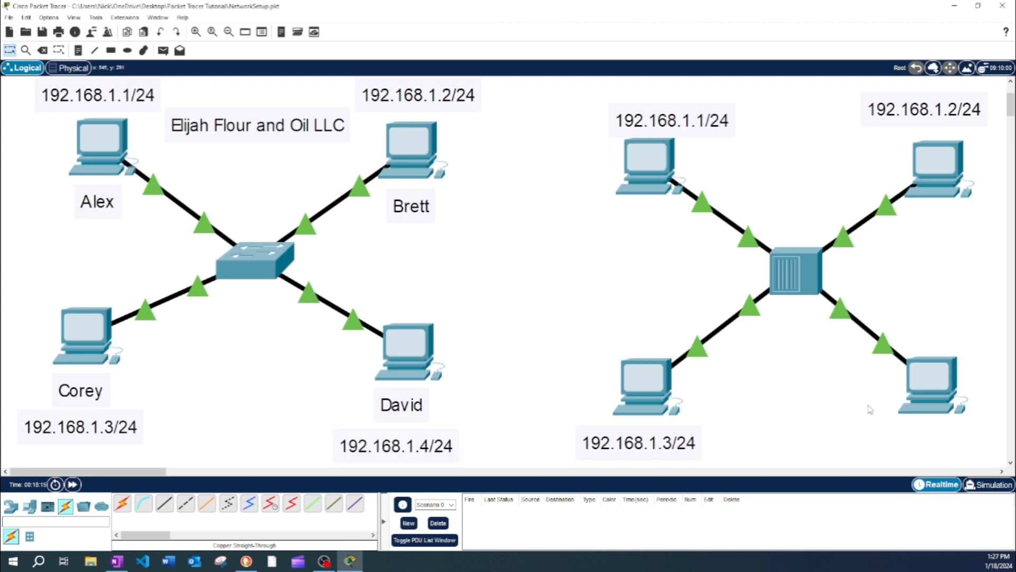
key("n")
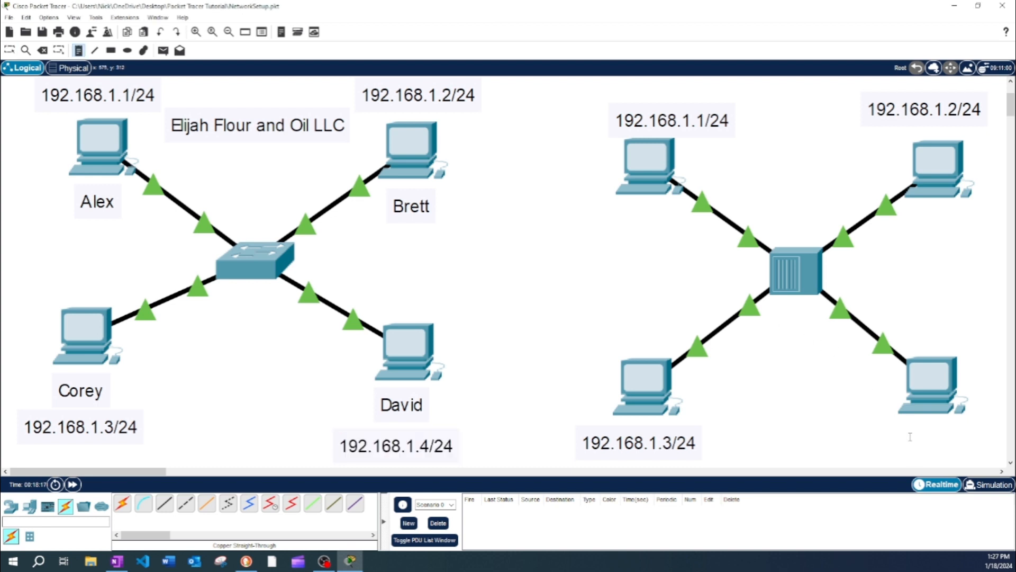
left_click(904, 435)
key("ctrl+v")
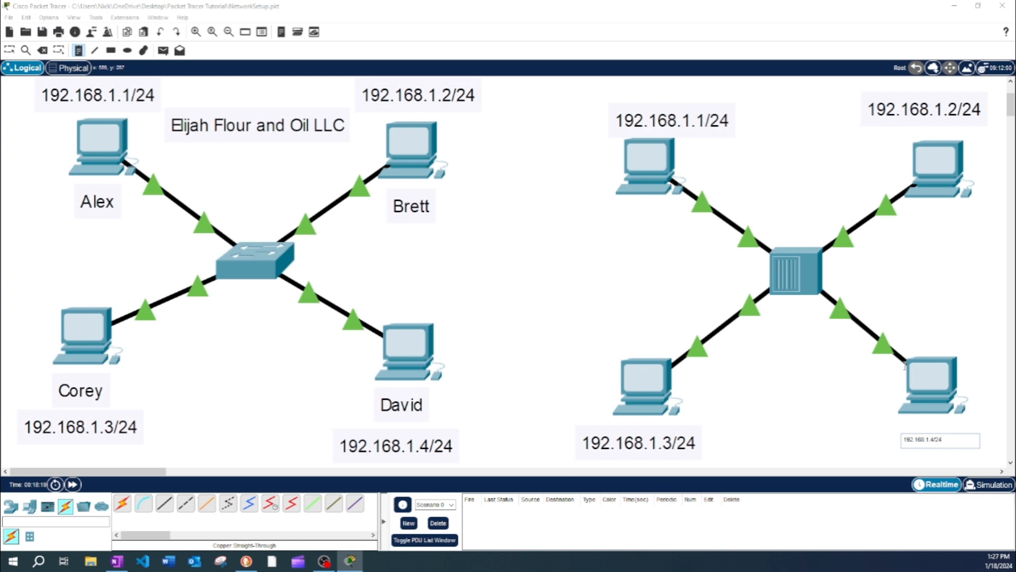
key("Escape")
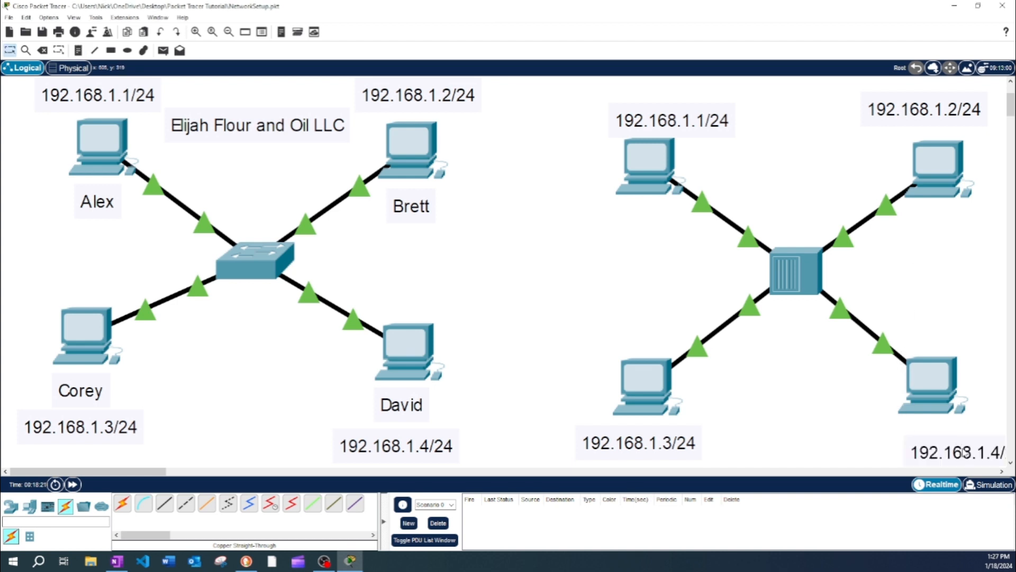
left_click_drag(914, 447, 914, 441)
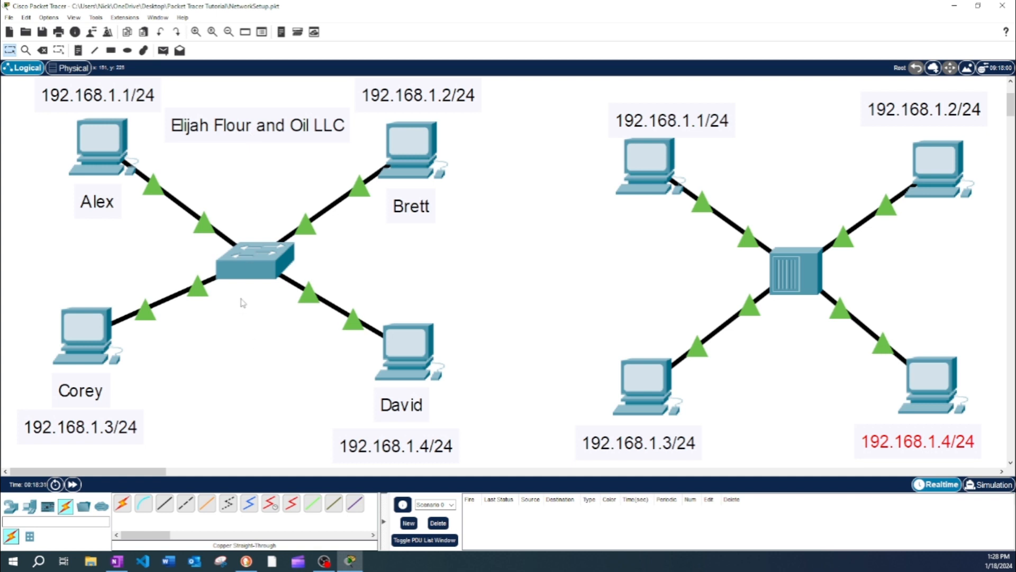
Add a note reading "Switch Alpha" and position it just beneath the switch.
key("n")
left_click(217, 300)
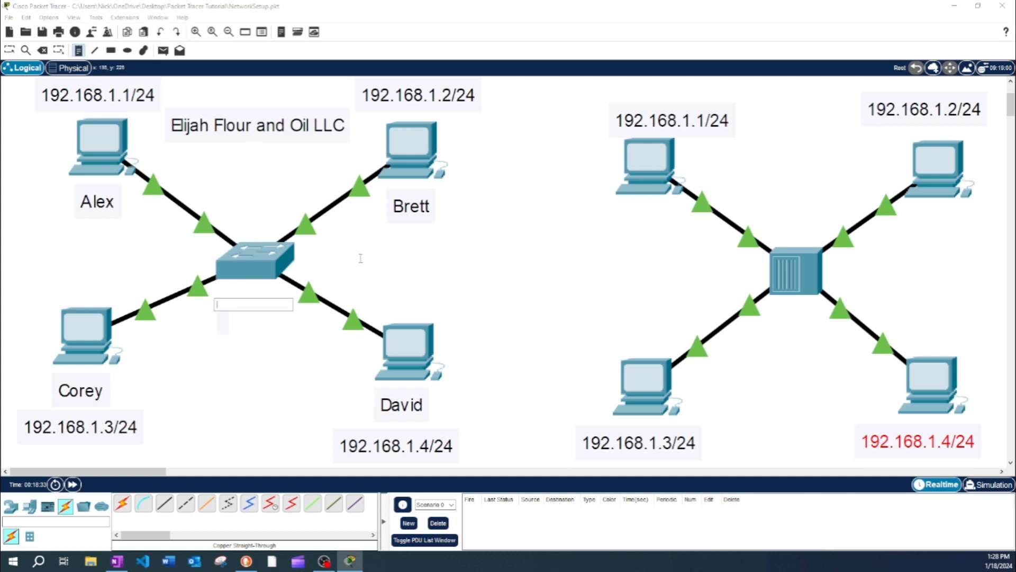
type("Switch Alpha")
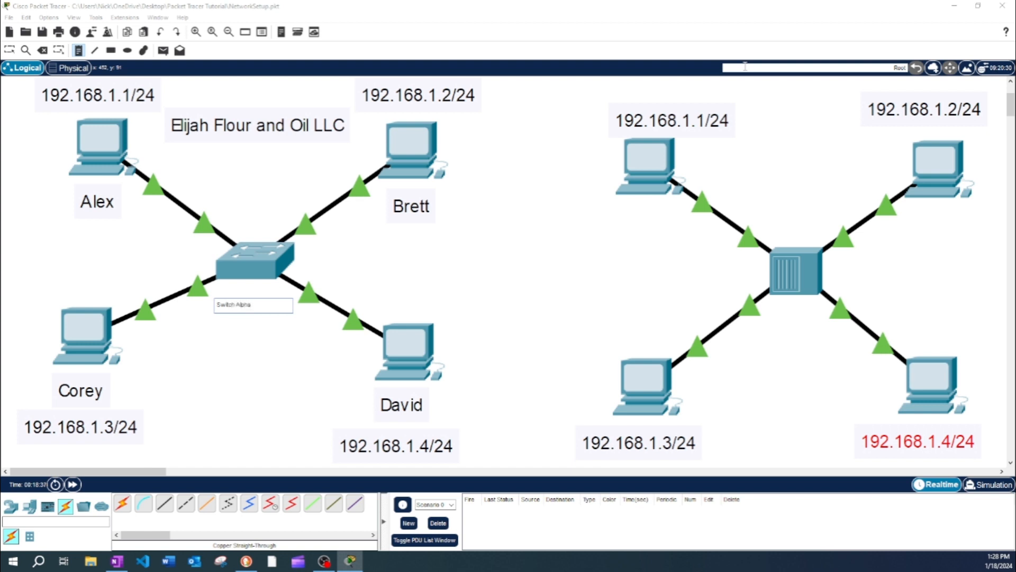
key("Escape")
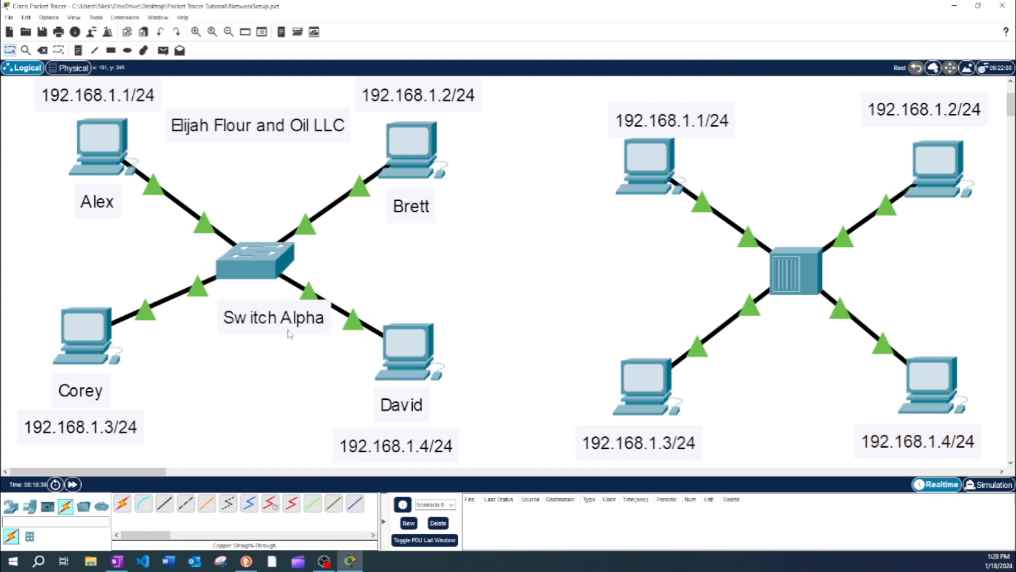
left_click_drag(288, 327, 260, 332)
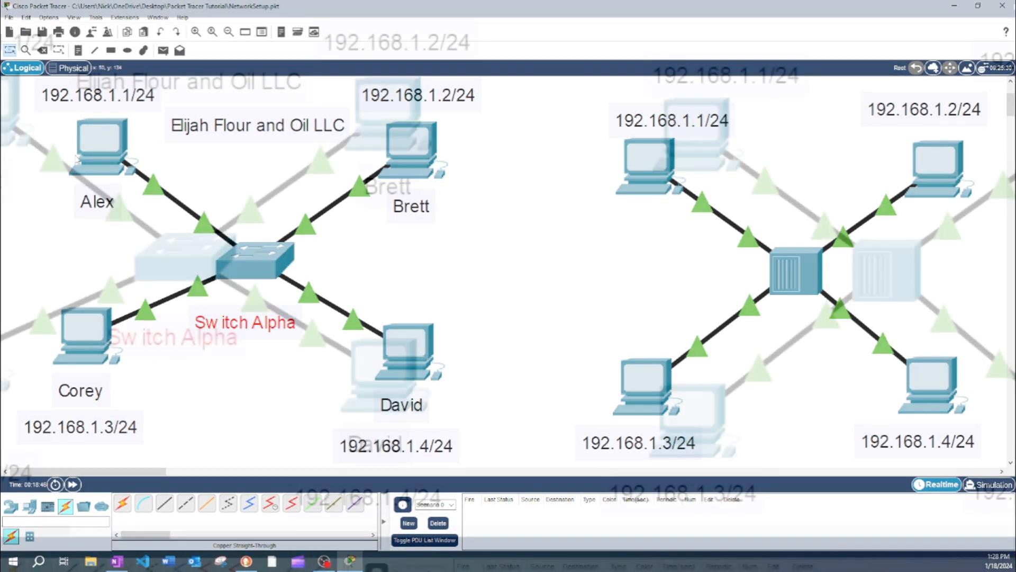
Change the display name of the switch's upper-left PC to the user name on its note.
left_click(112, 137)
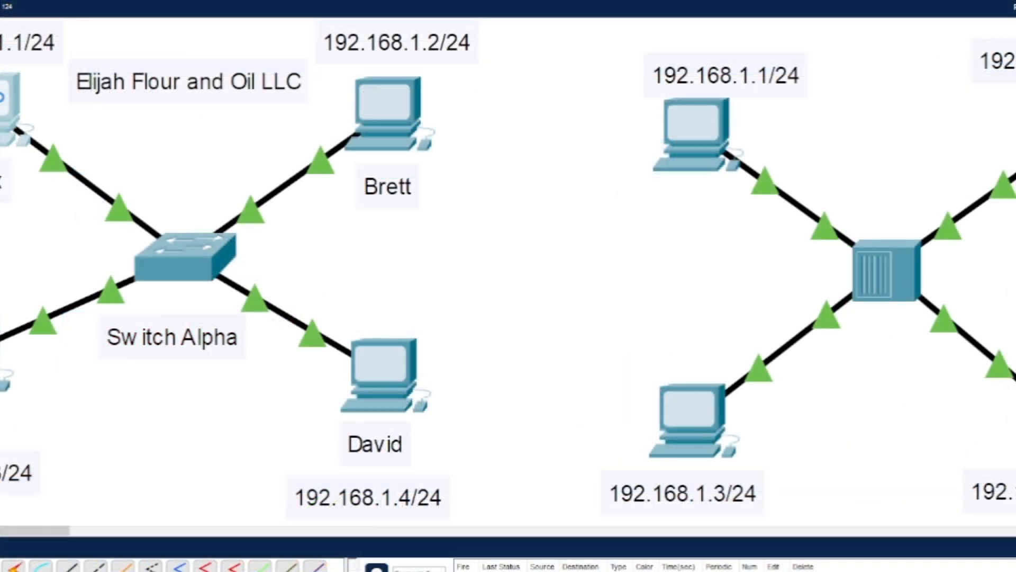
left_click(387, 106)
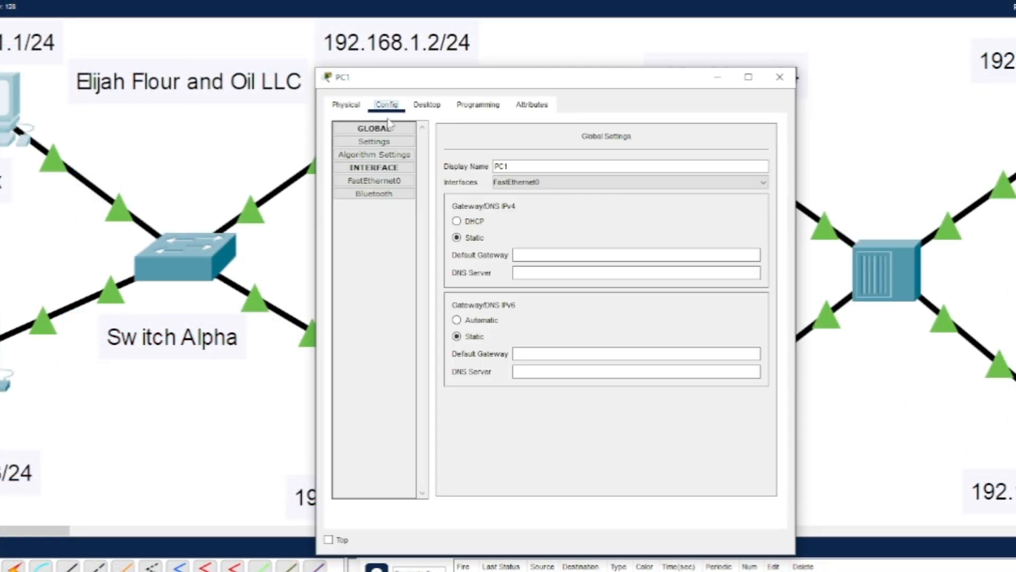
left_click(389, 182)
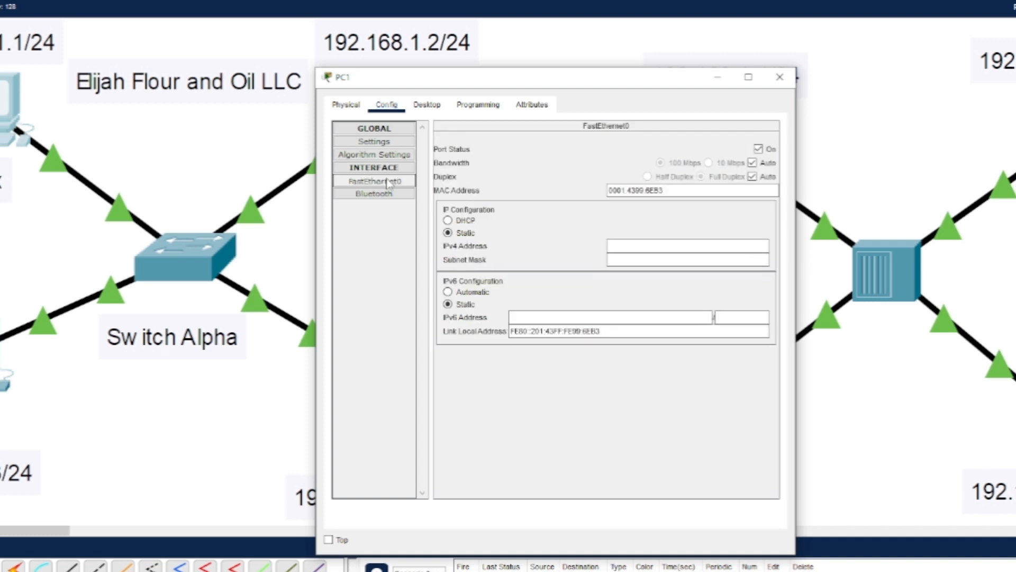
left_click(372, 144)
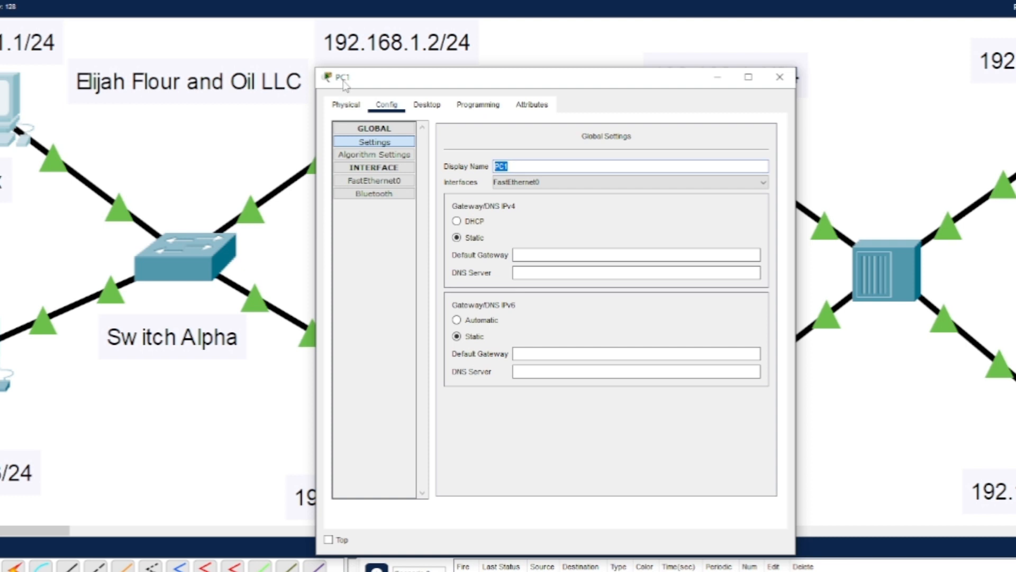
type("Alex")
key("Tab")
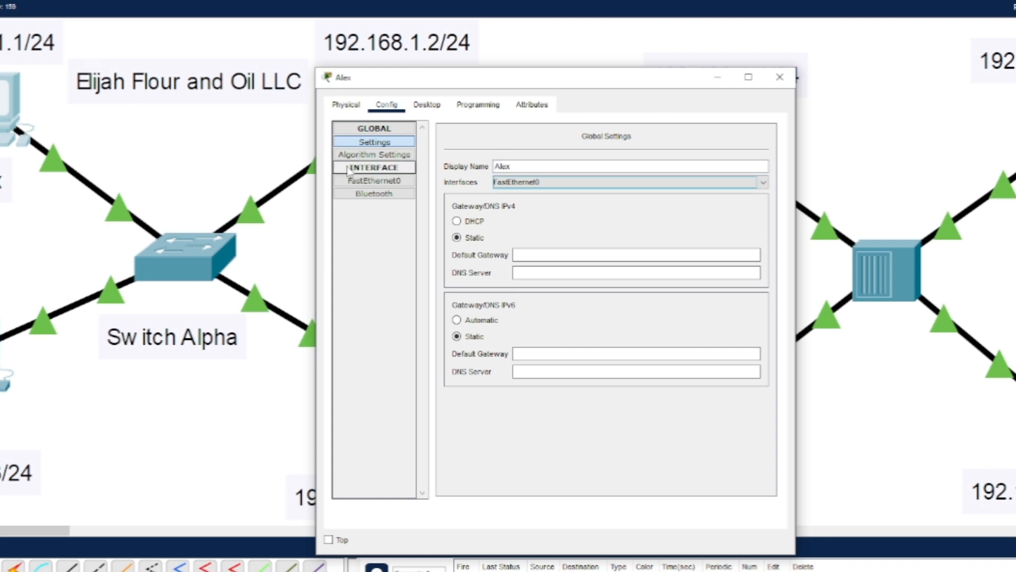
Give the switch's upper-left PC the static IPv4 address 192.168.1.1 with subnet mask 255.255.255.0 on FastEthernet0, and put away its window.
left_click(384, 181)
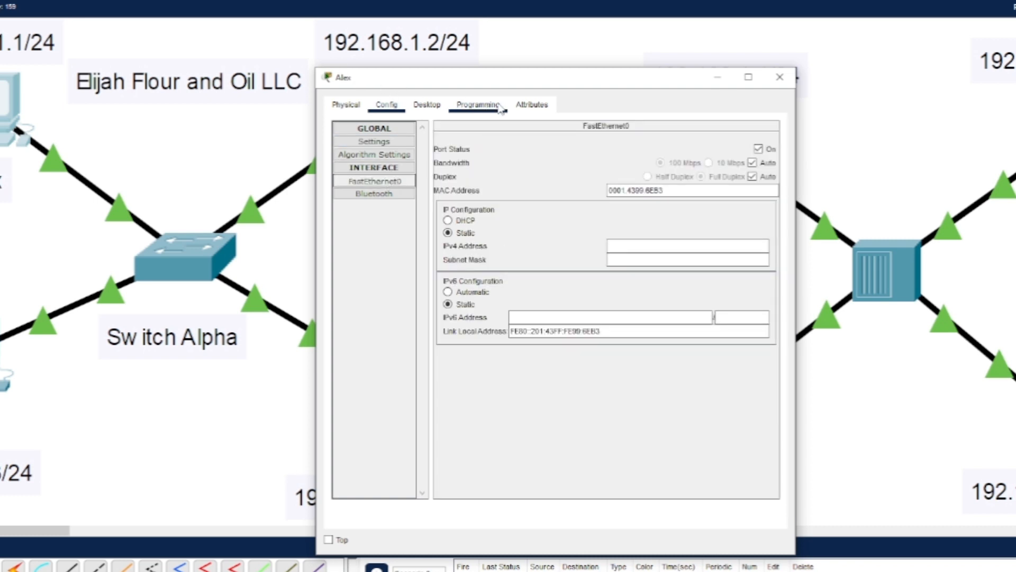
left_click(643, 245)
left_click(617, 247)
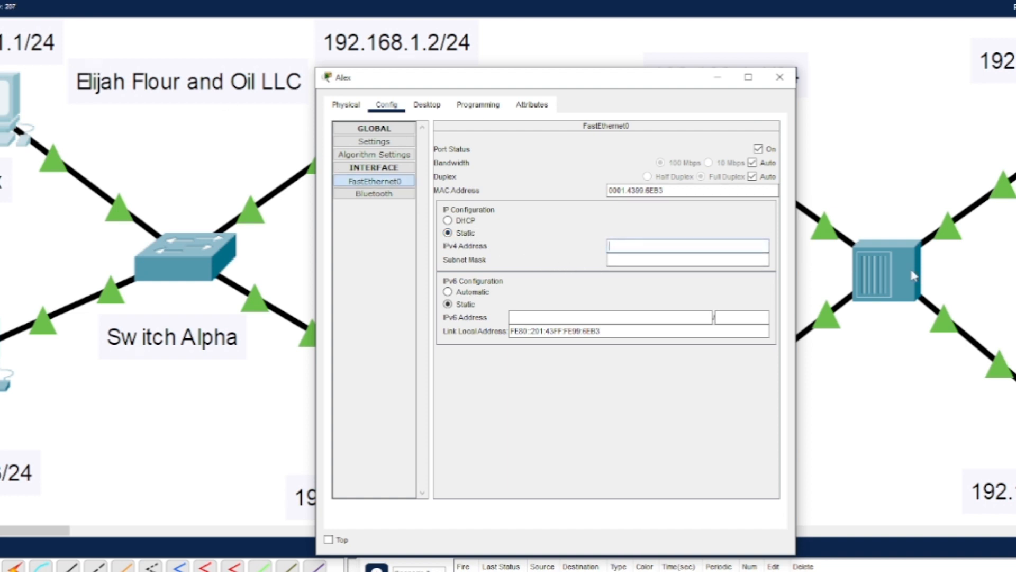
type("192.168.1.1")
key("Tab")
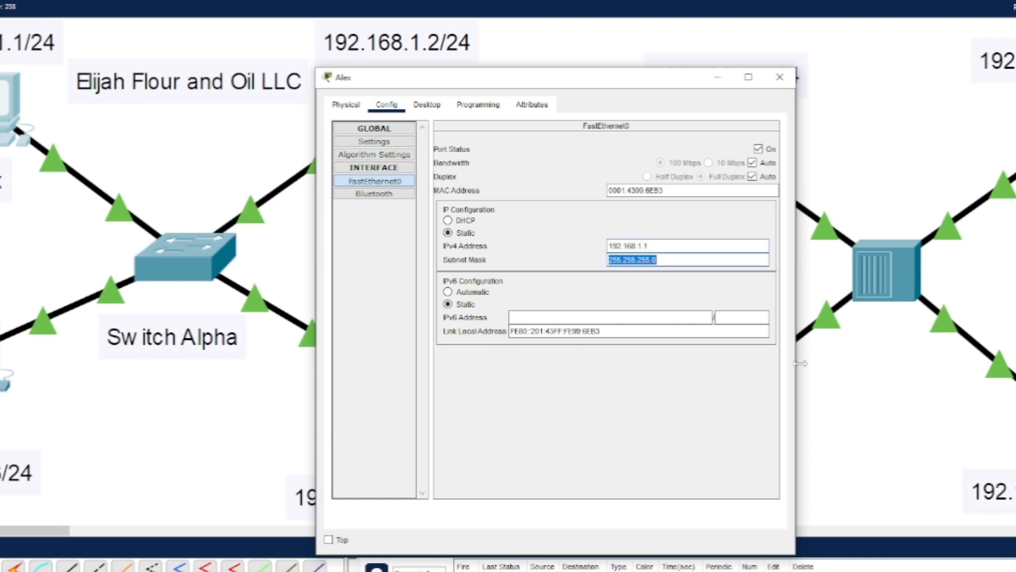
left_click(627, 265)
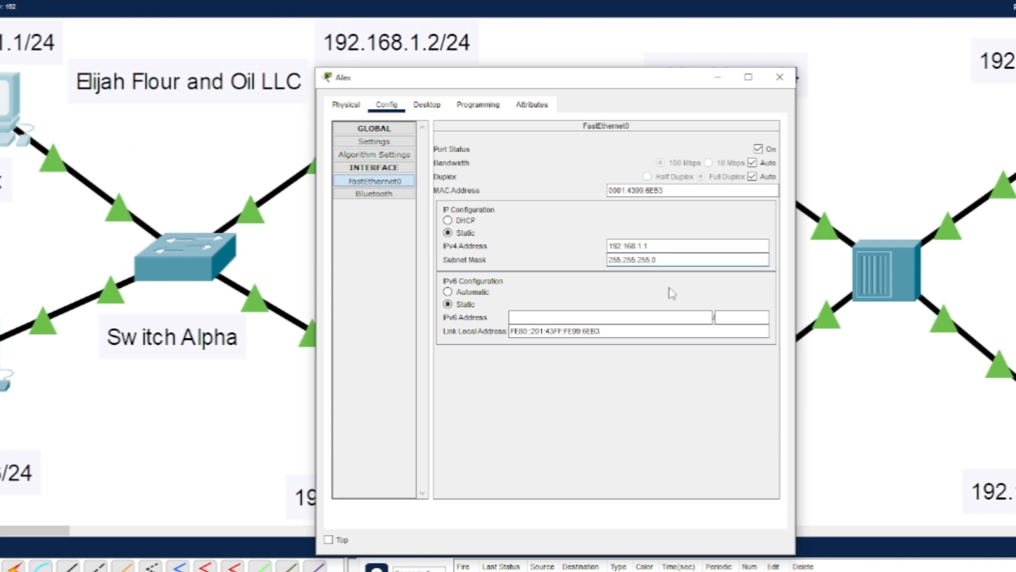
key("Tab")
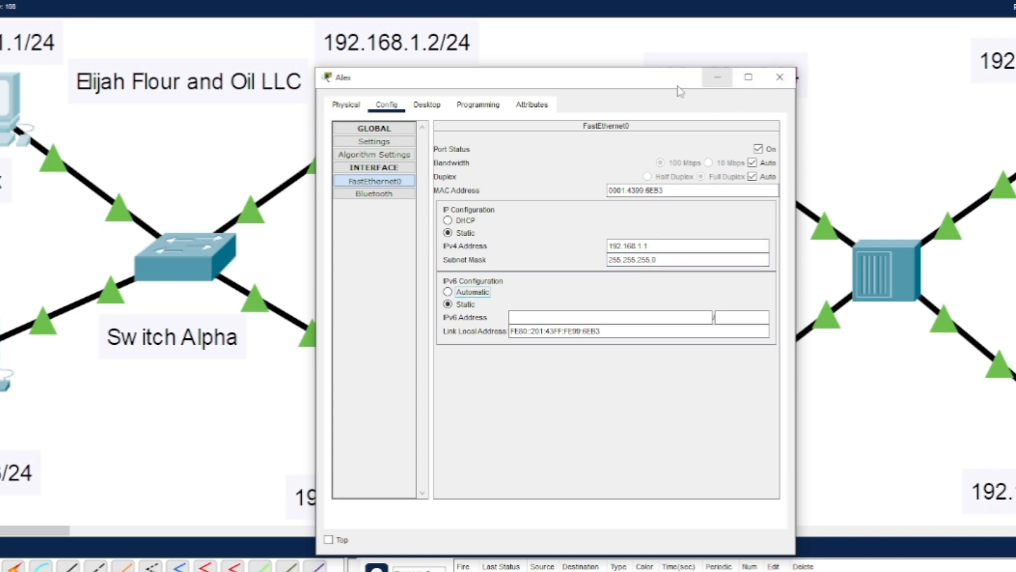
left_click(170, 458)
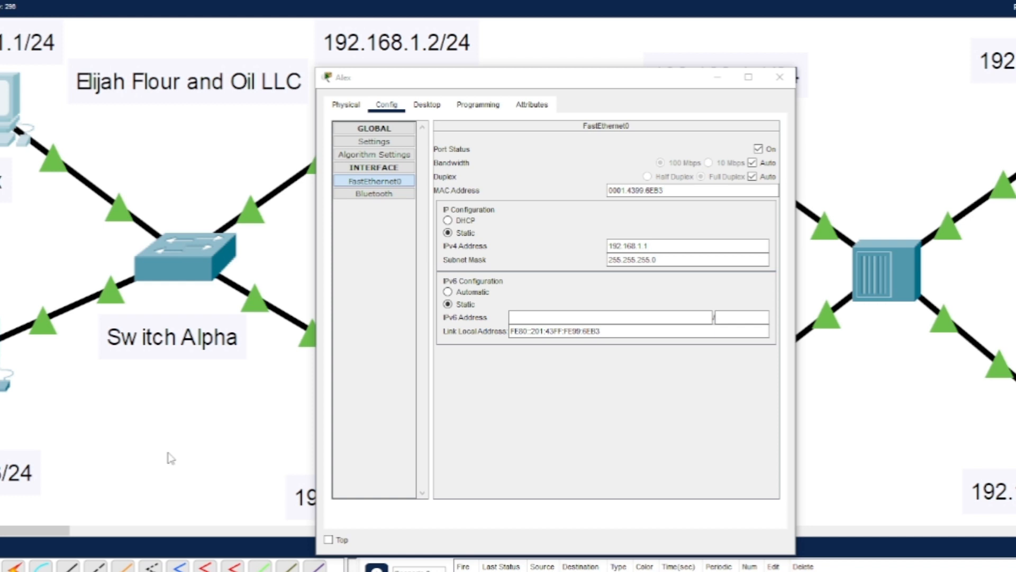
left_click(171, 458)
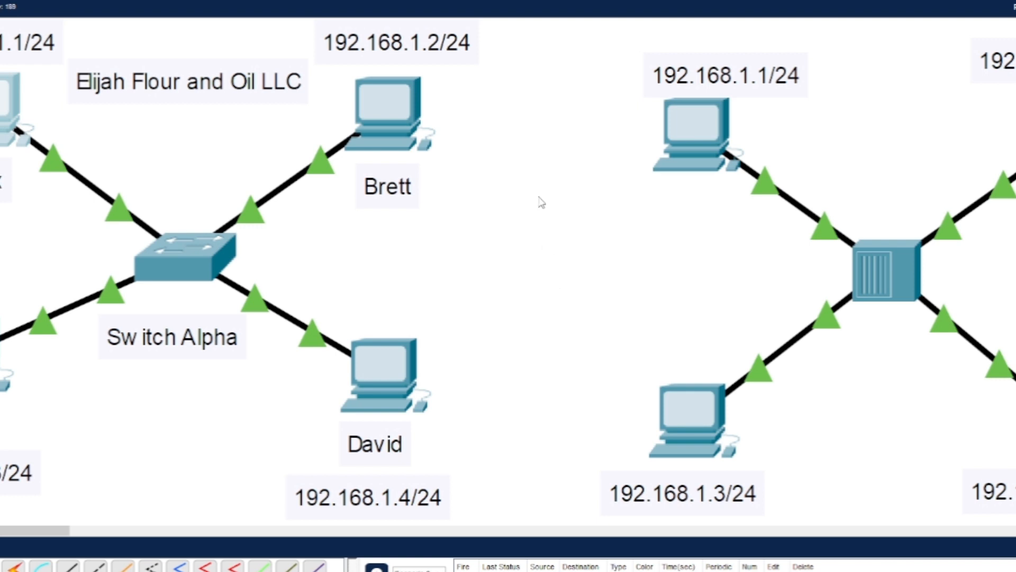
Change the display name of the switch's upper-right PC to the user name on its note.
left_click(381, 113)
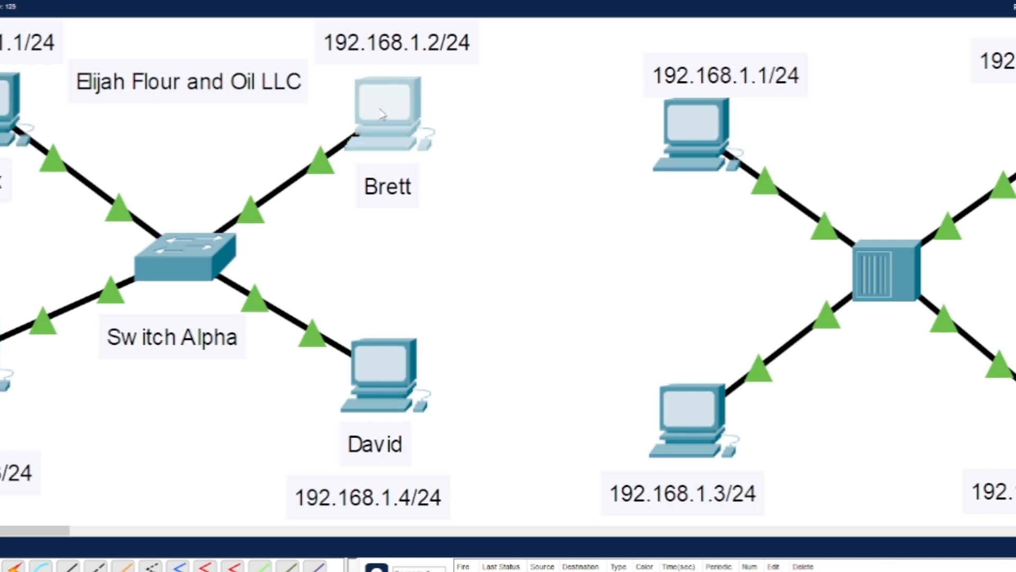
left_click(387, 105)
double_click(516, 163)
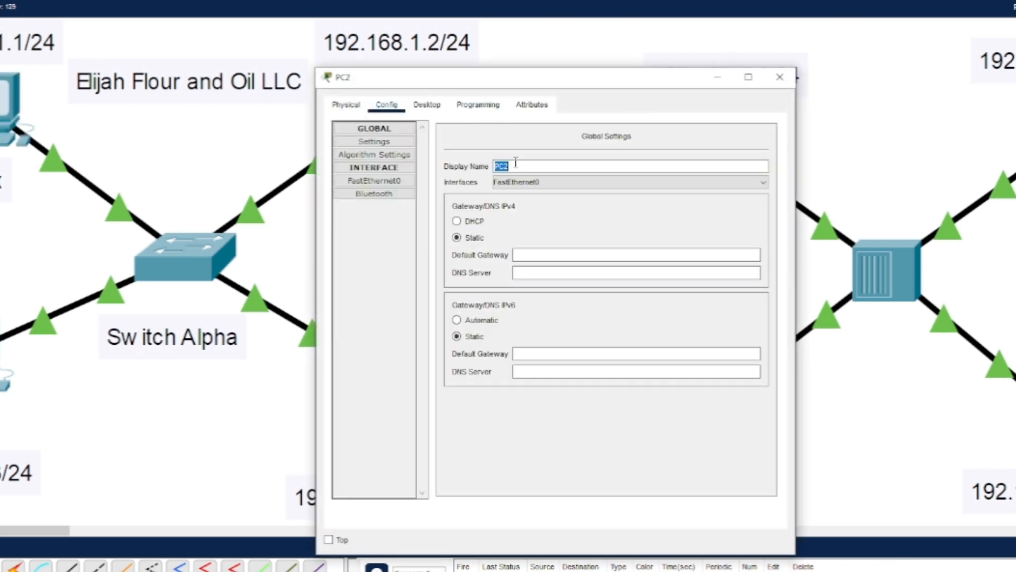
type("Brett")
key("Tab")
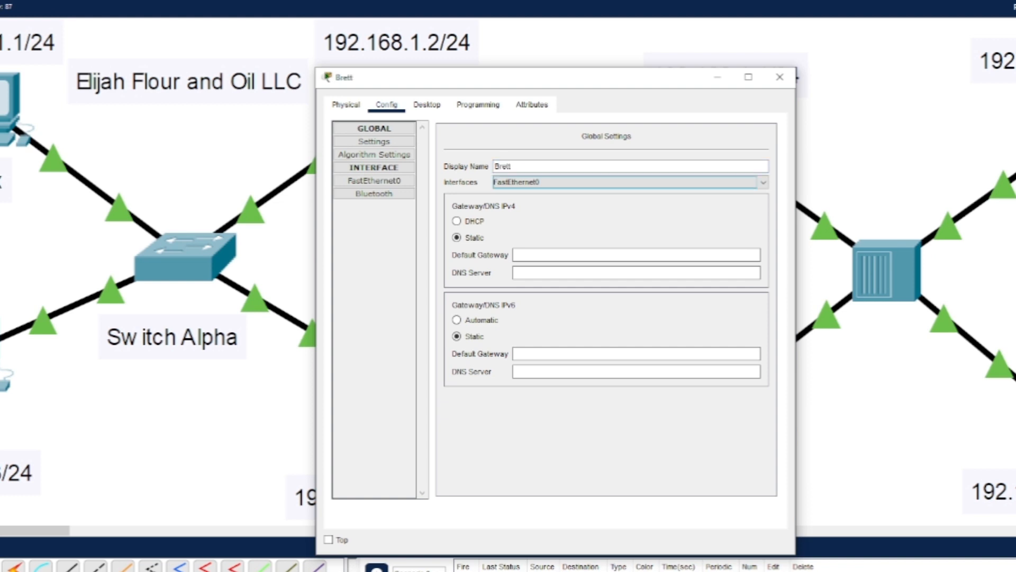
Give the switch's upper-right PC the static IPv4 address 192.168.1.2 on FastEthernet0 with the default subnet mask.
left_click(393, 181)
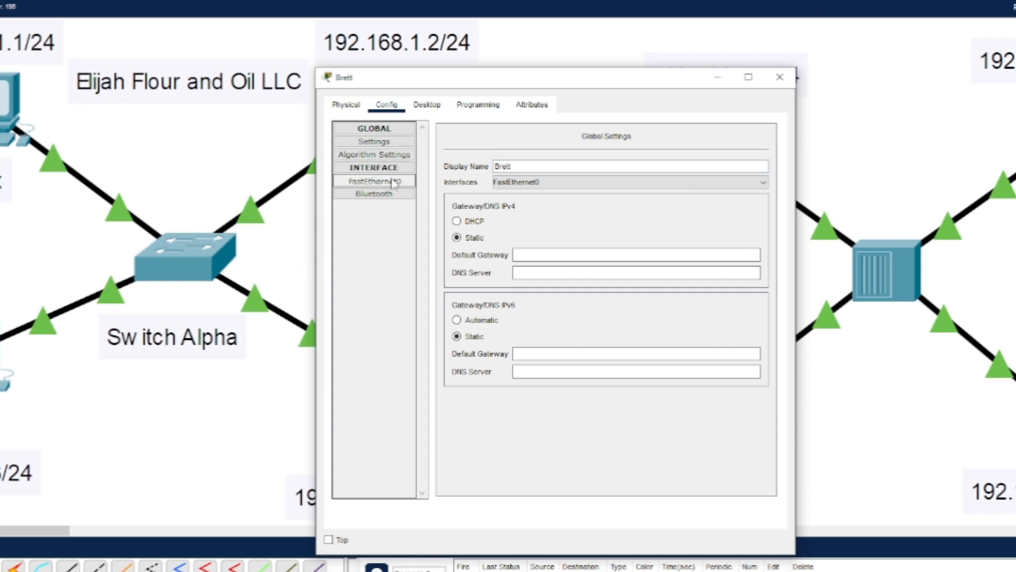
left_click(609, 245)
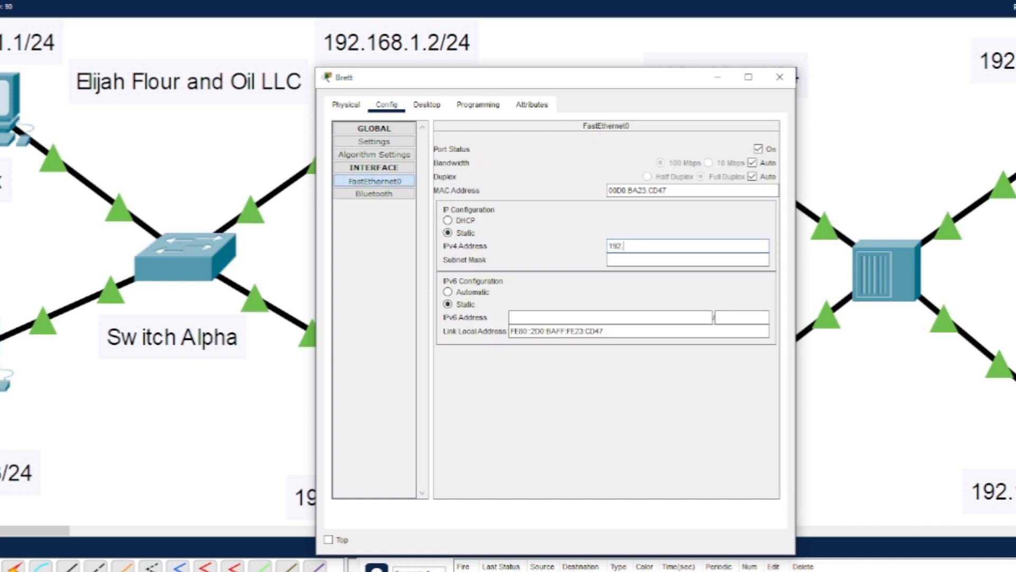
type("192.168.1.2")
key("Tab")
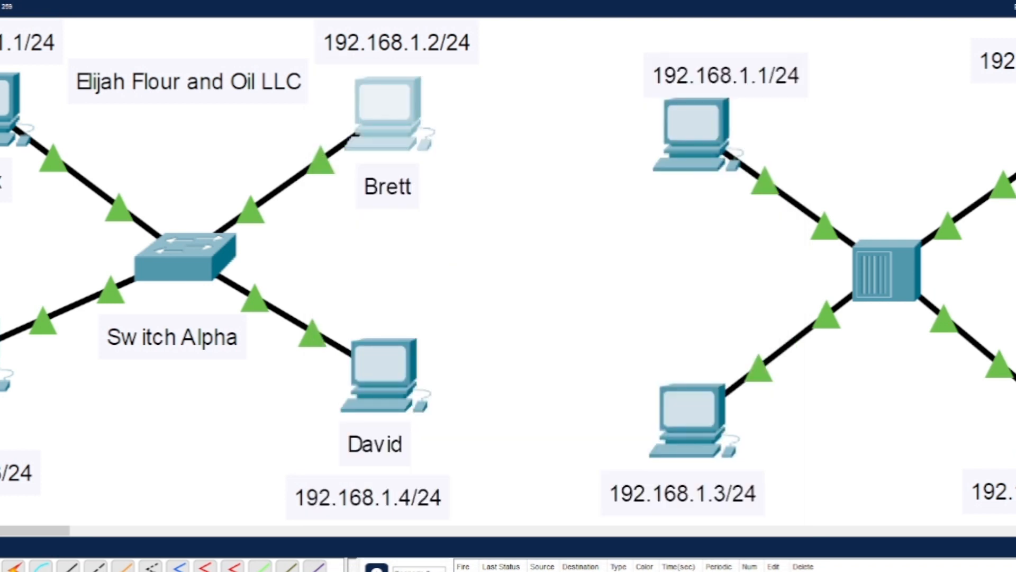
Change the display name of the switch's lower-left PC to the user name on its note.
left_click(1, 349)
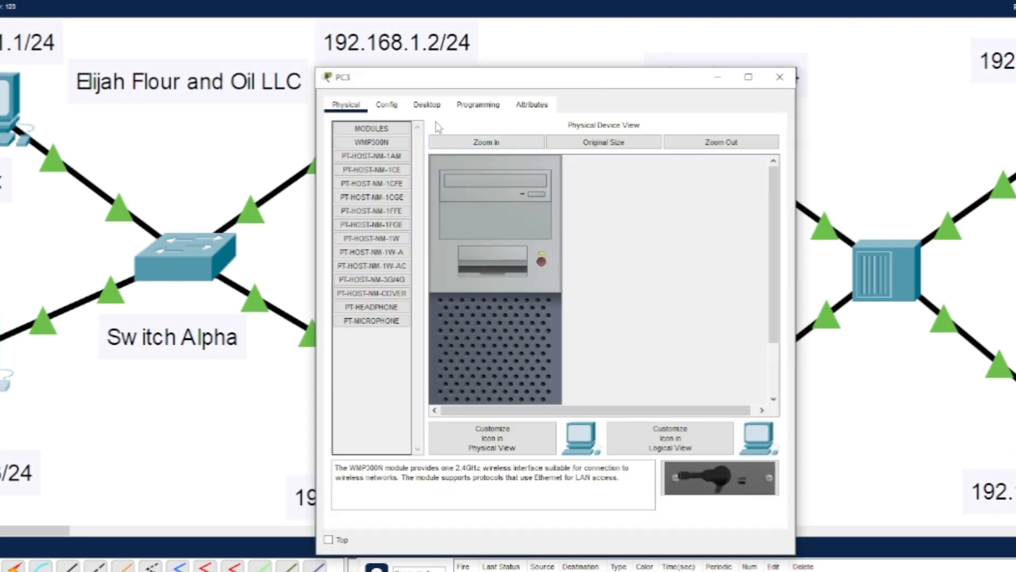
left_click(387, 105)
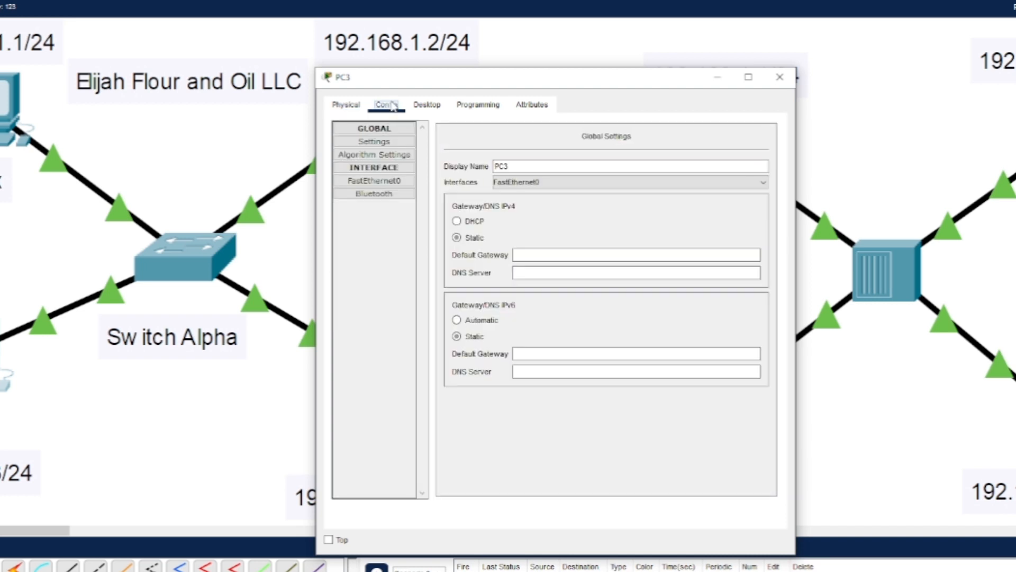
double_click(509, 165)
type("Corey")
key("Tab")
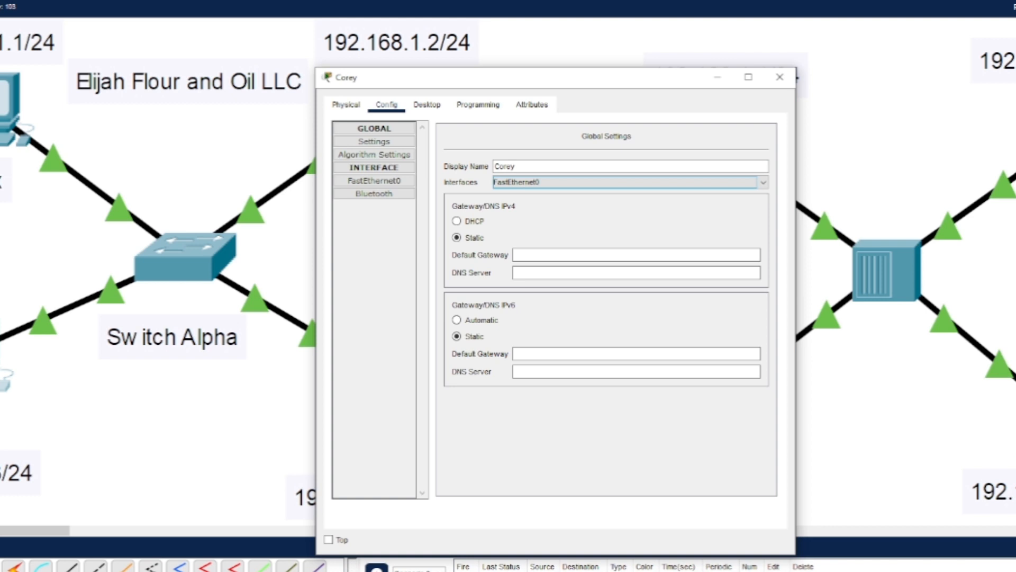
Give the switch's lower-left PC the static IPv4 address 192.168.1.3 with subnet mask 255.255.255.0 on FastEthernet0, and put away its window.
left_click(374, 181)
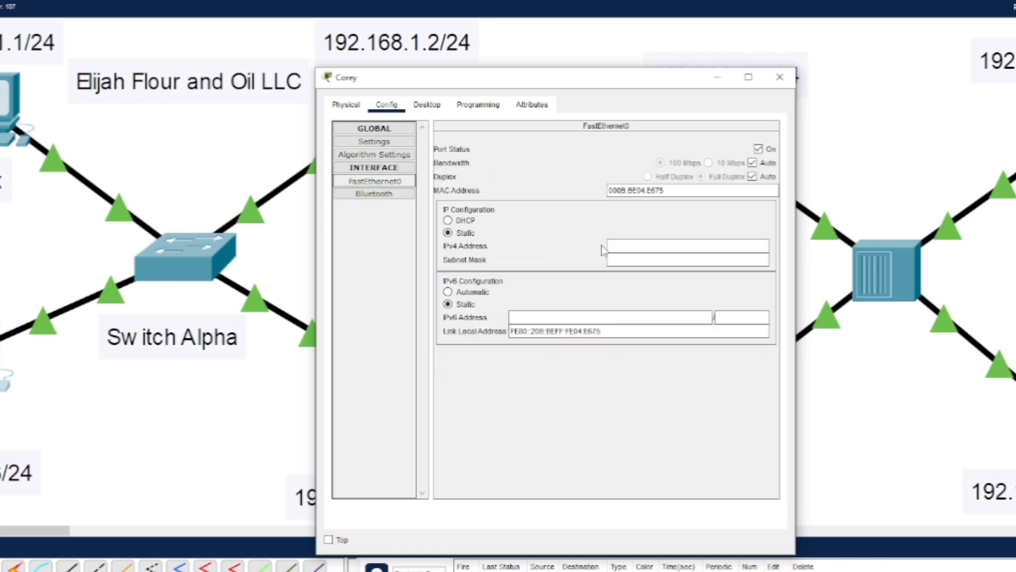
left_click(628, 246)
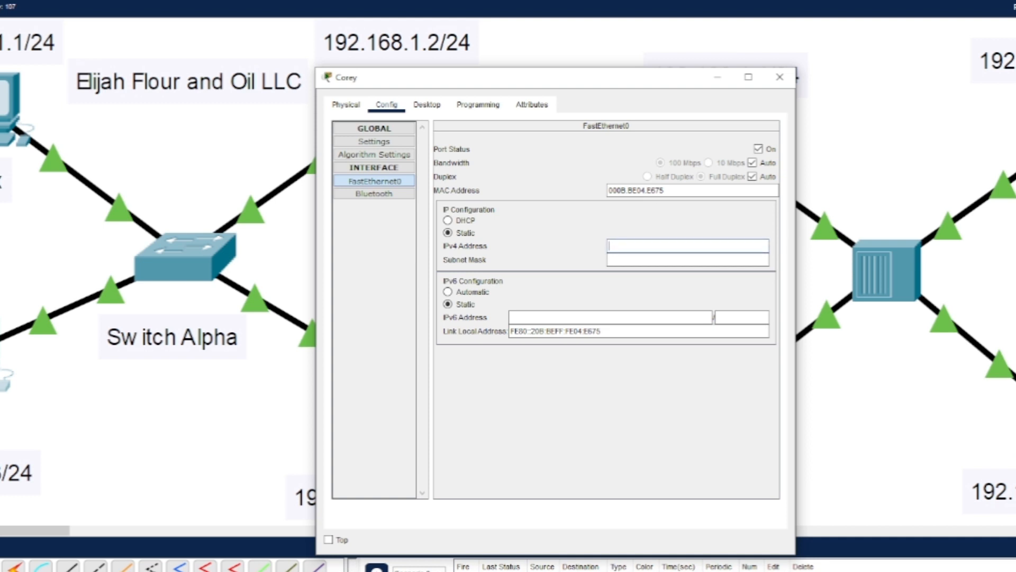
type("192.168.1.3")
key("Tab")
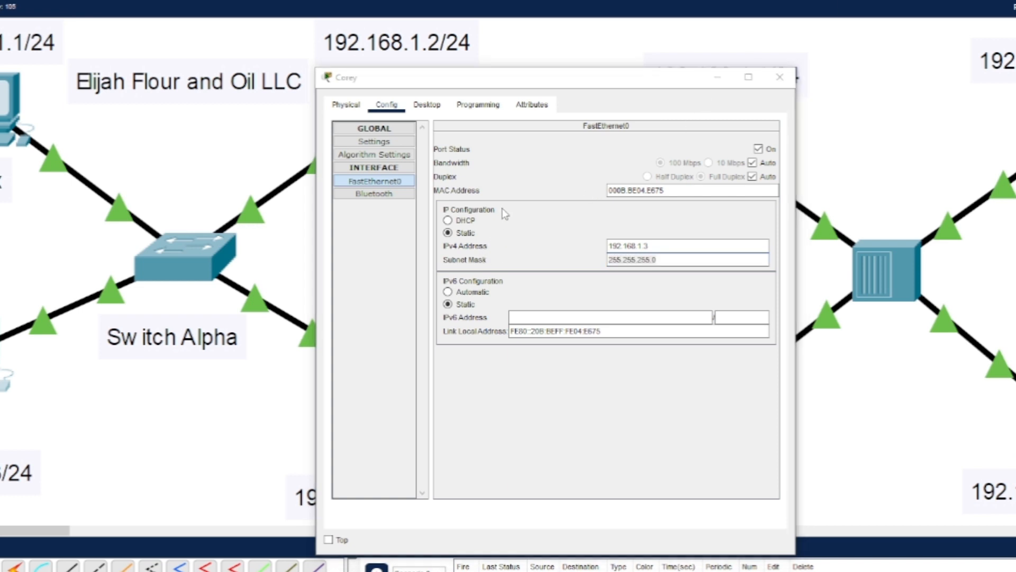
key("alt+Tab")
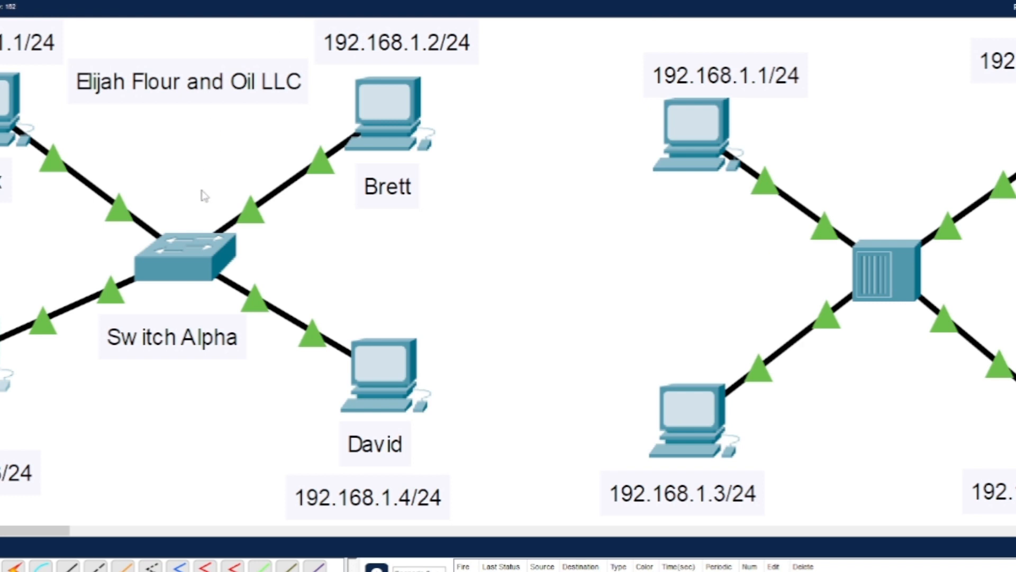
Change the display name of the switch's lower-right PC to the user name on its note.
left_click(392, 366)
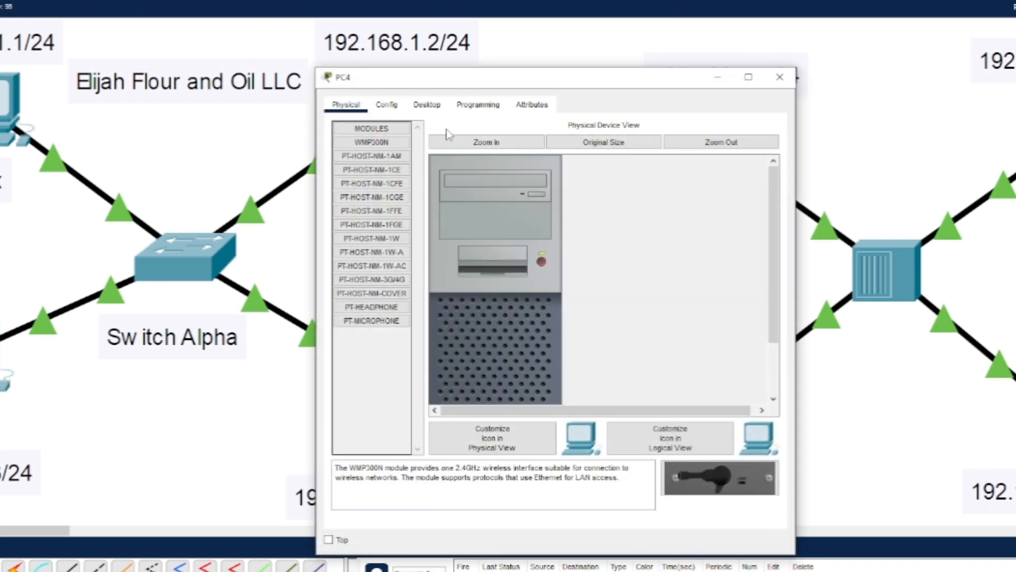
left_click(386, 104)
double_click(507, 166)
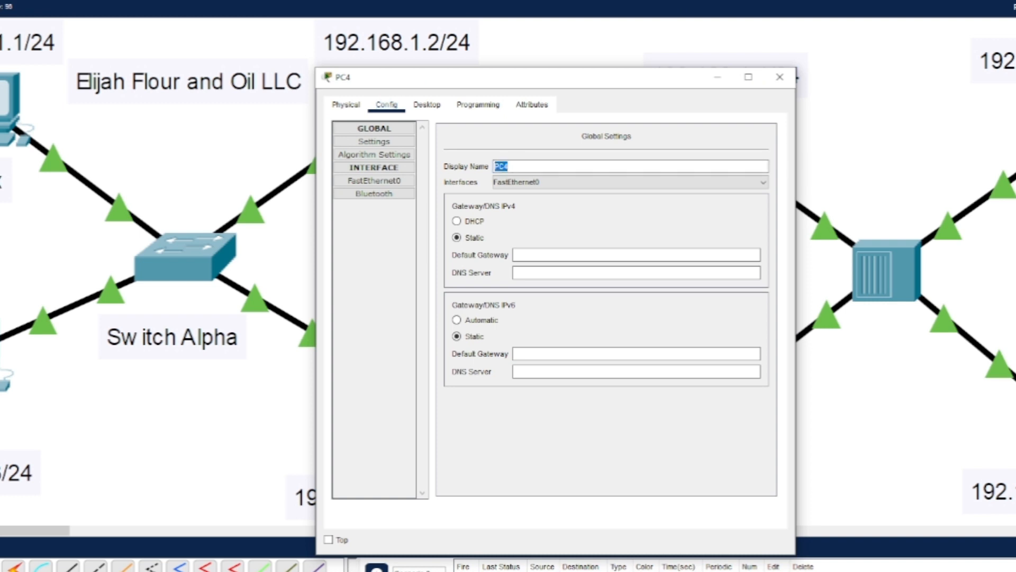
type("David")
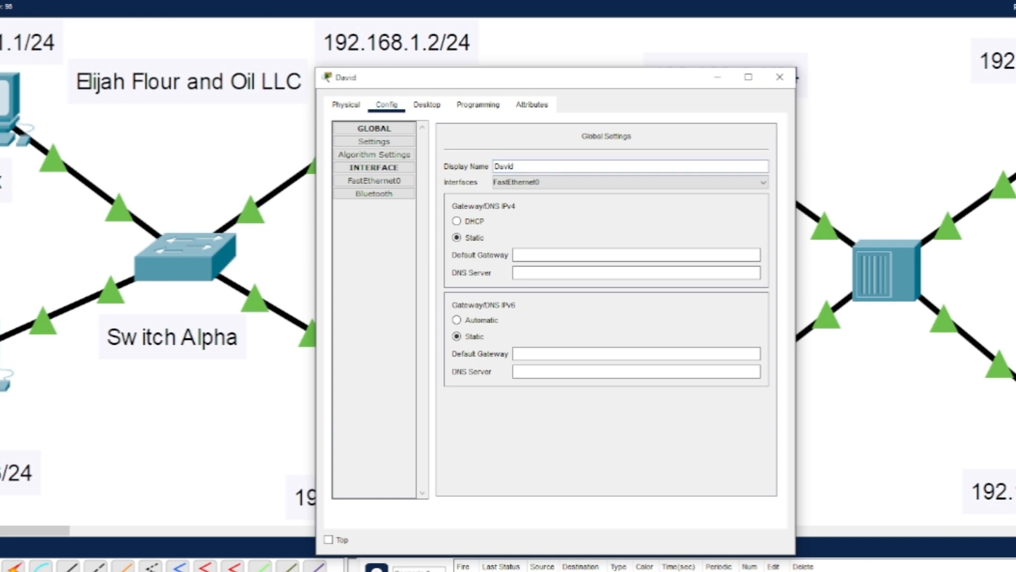
key("Tab")
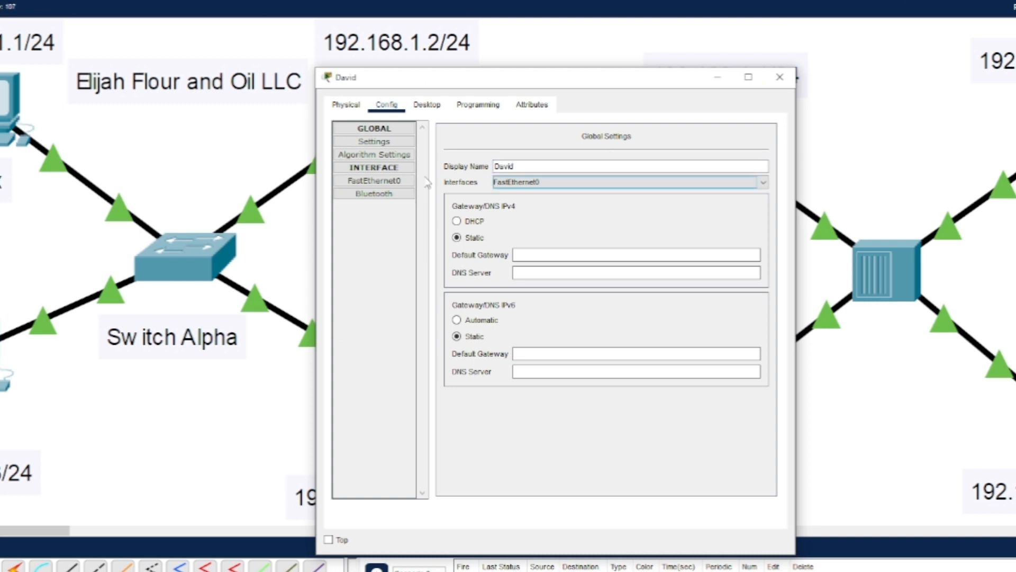
Give the switch's lower-right PC the static IPv4 address 192.168.1.4 on FastEthernet0 with the default subnet mask.
left_click(397, 184)
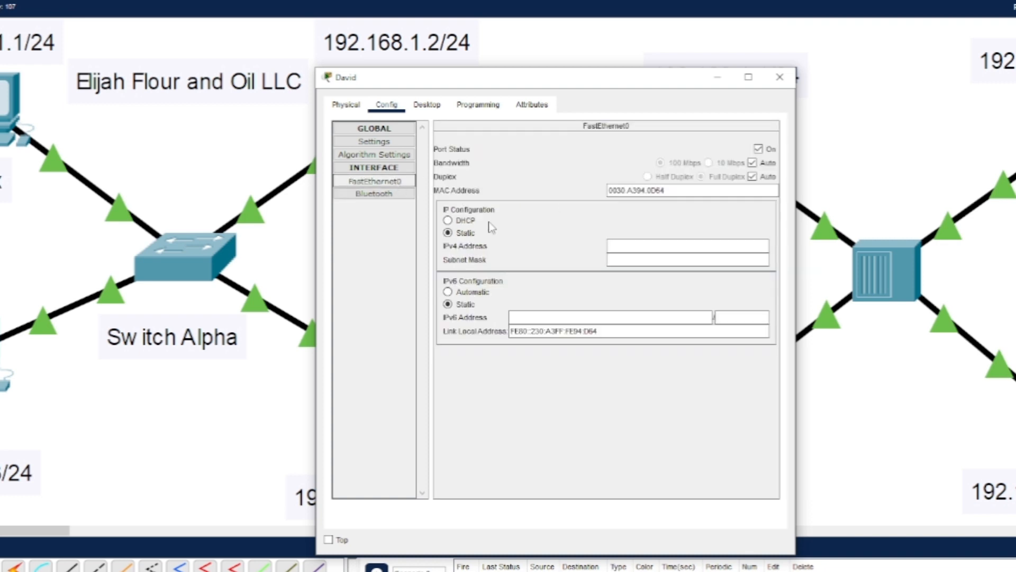
left_click(629, 244)
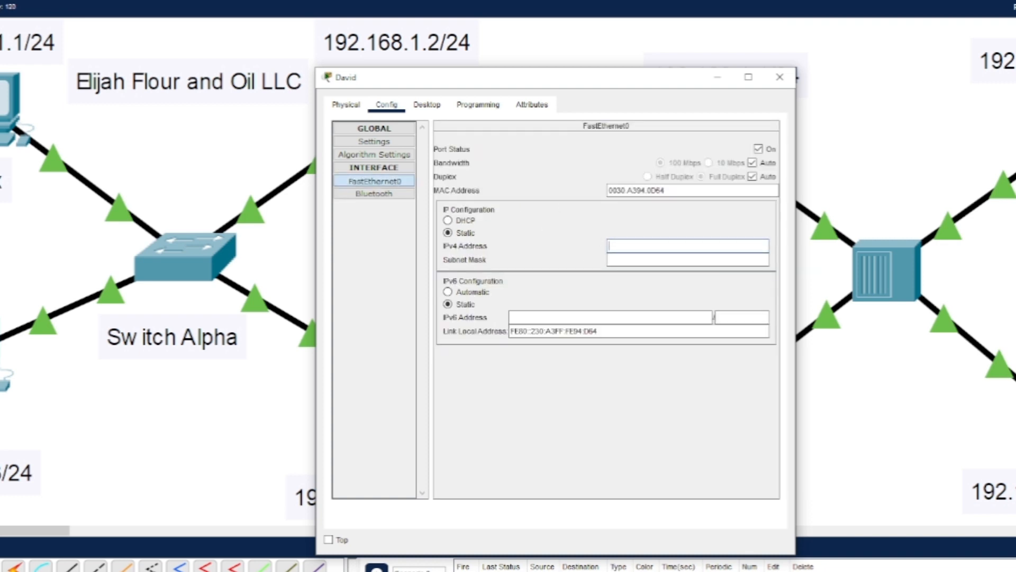
type("192.168.1.4")
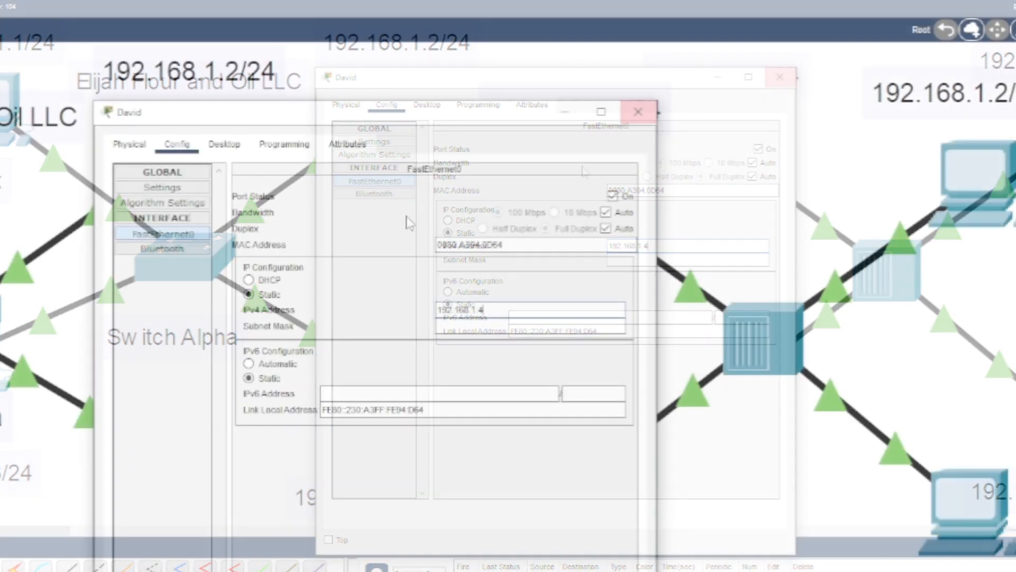
left_click_drag(391, 117, 618, 28)
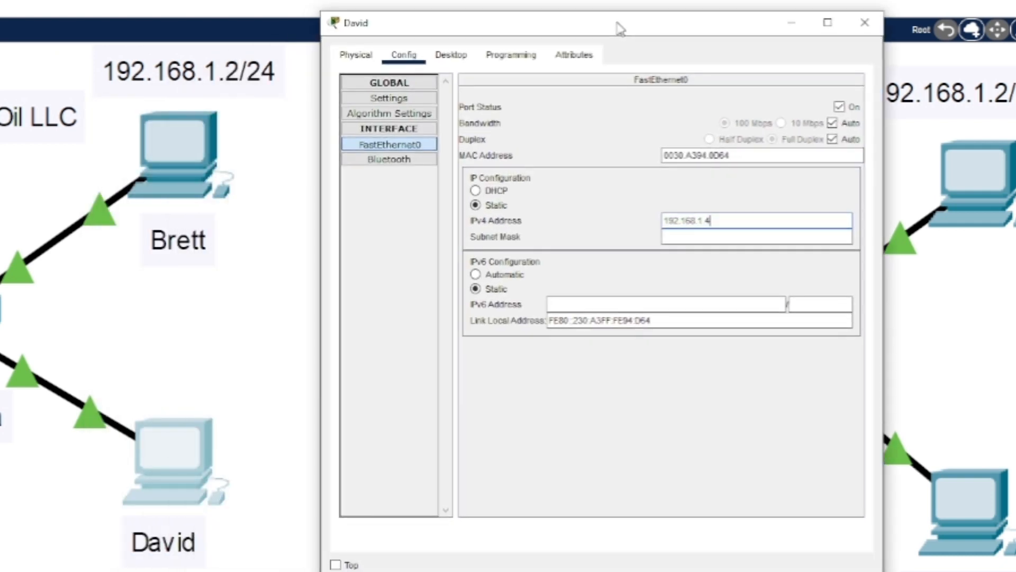
key("Tab")
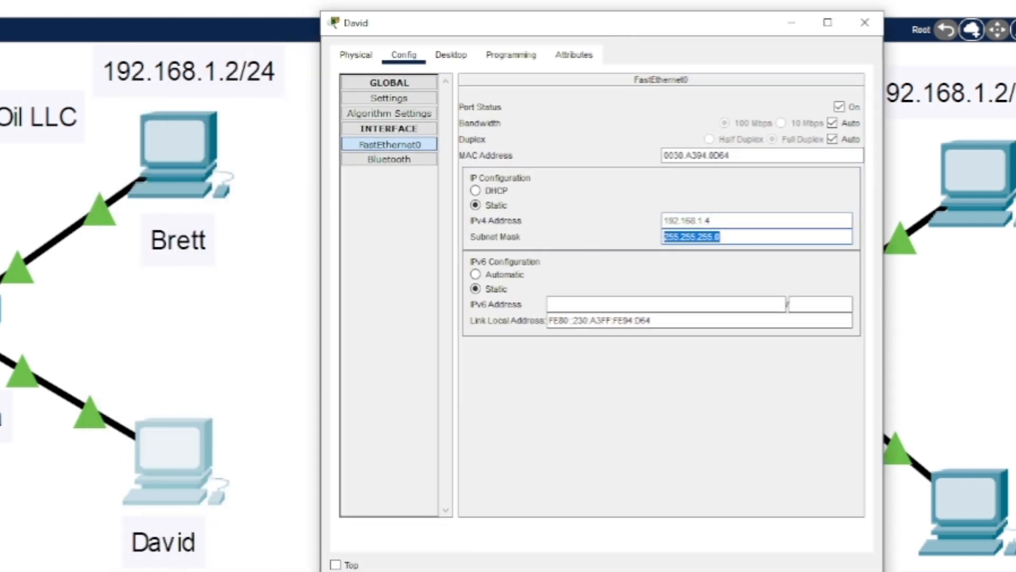
Review the FastEthernet0 IPv4 addresses and subnet masks in the configuration windows of the switch's four PCs, and clear the windows away.
left_click(432, 7)
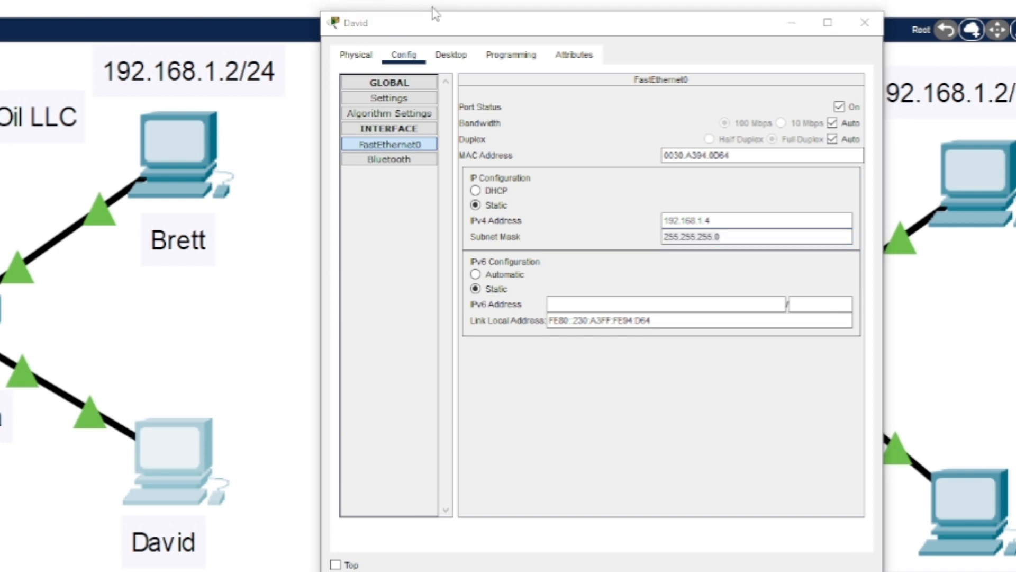
key("alt+Tab")
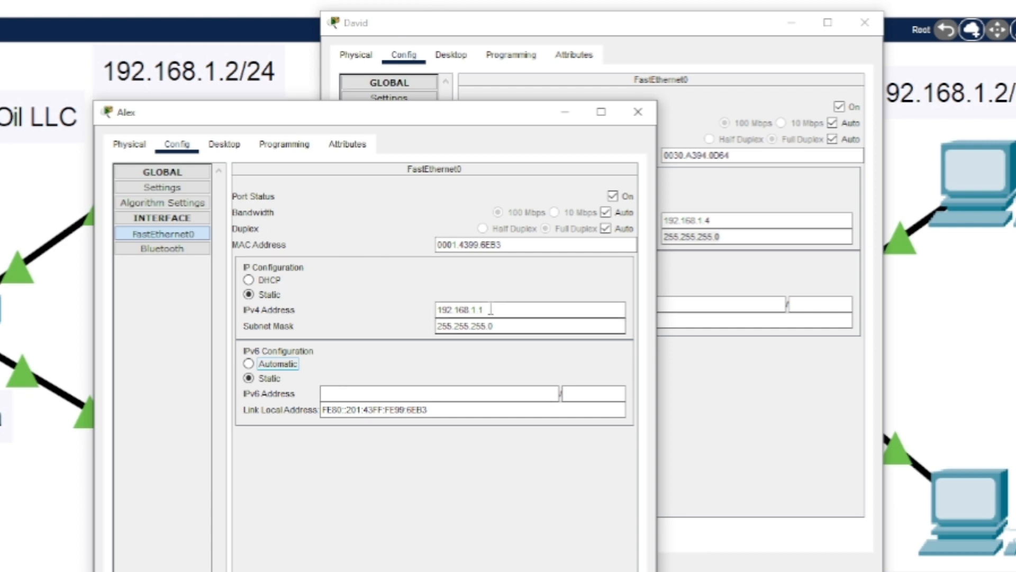
left_click(1, 103)
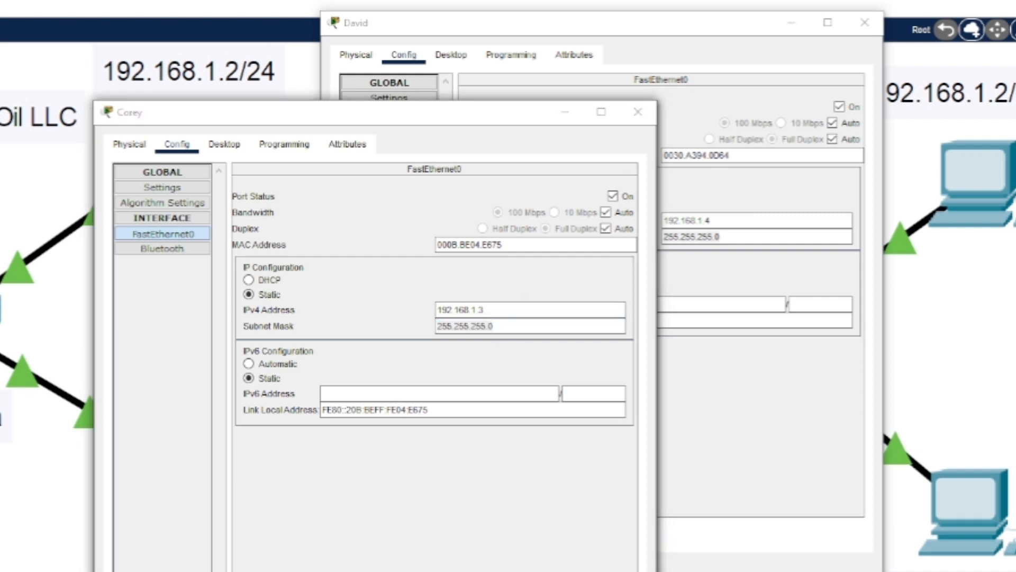
key("alt+Tab")
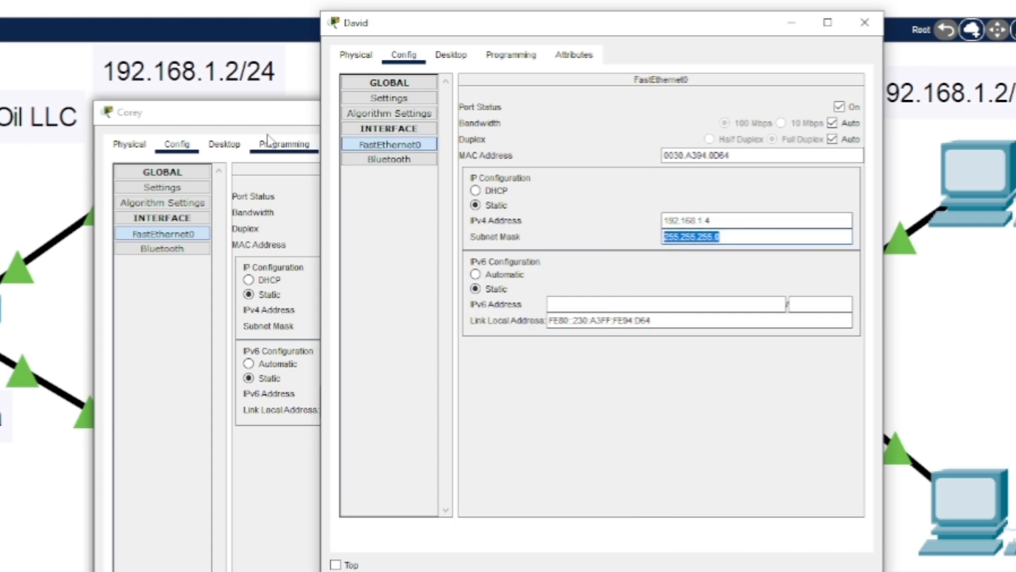
left_click(246, 127)
left_click_drag(245, 127, 547, 118)
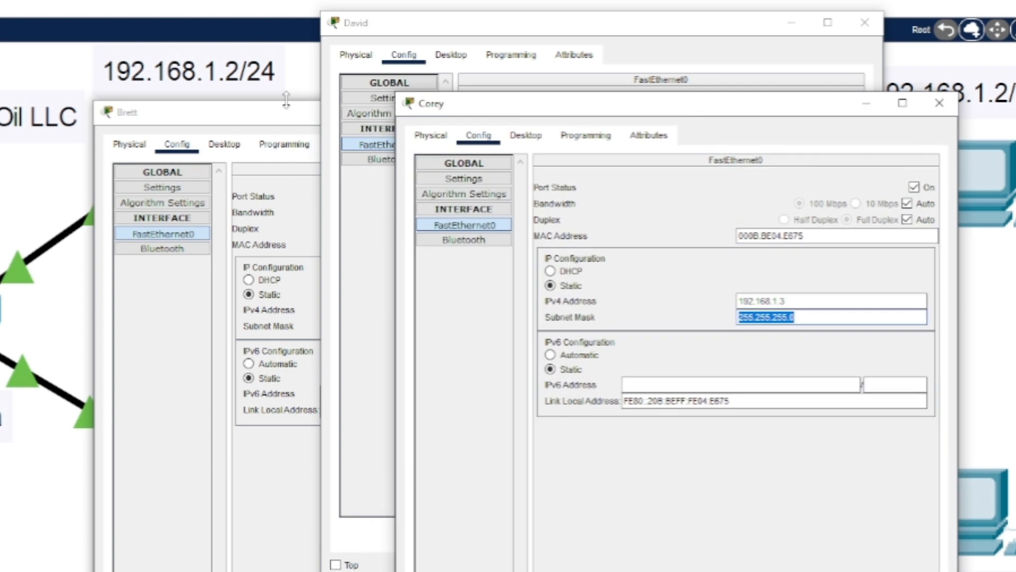
left_click_drag(267, 124, 454, 106)
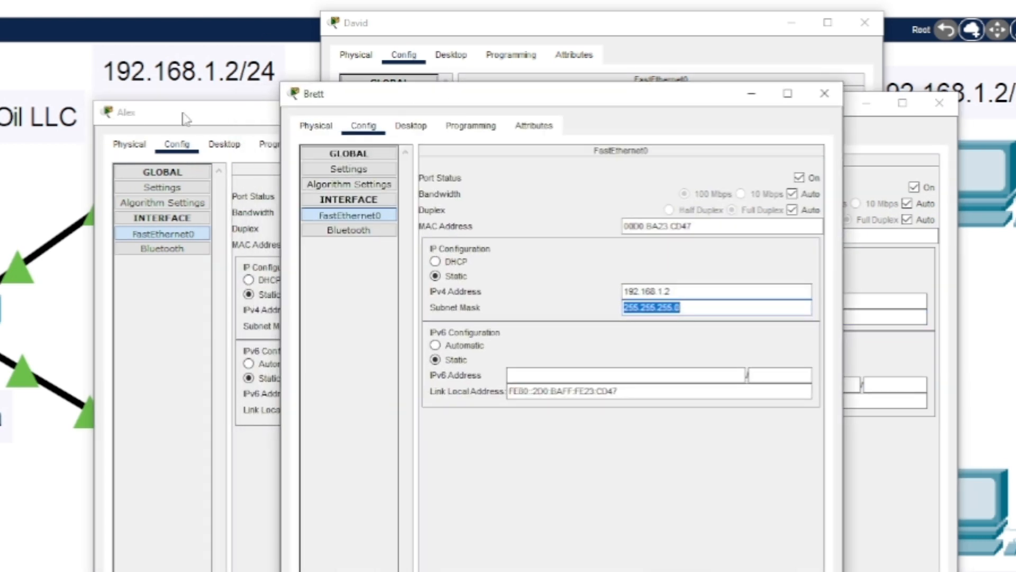
left_click_drag(185, 118, 262, 6)
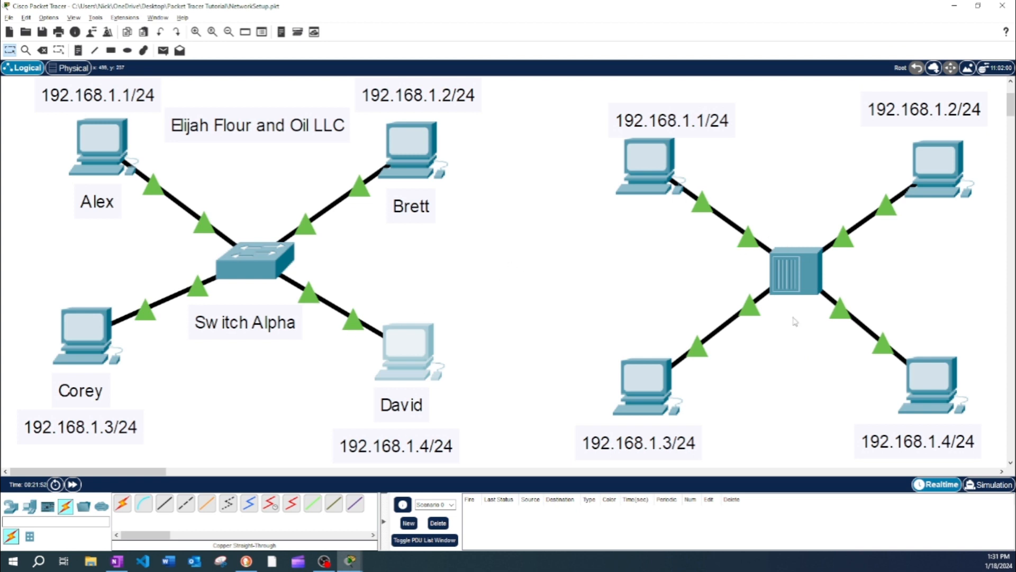
Add a note reading "Hub" directly beneath the hub and save the file.
key("n")
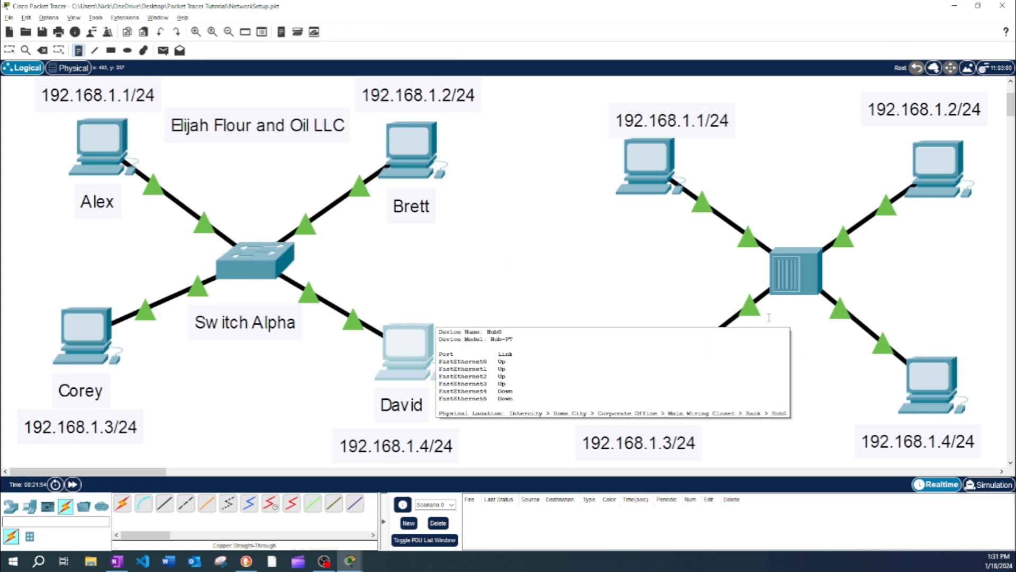
left_click(778, 318)
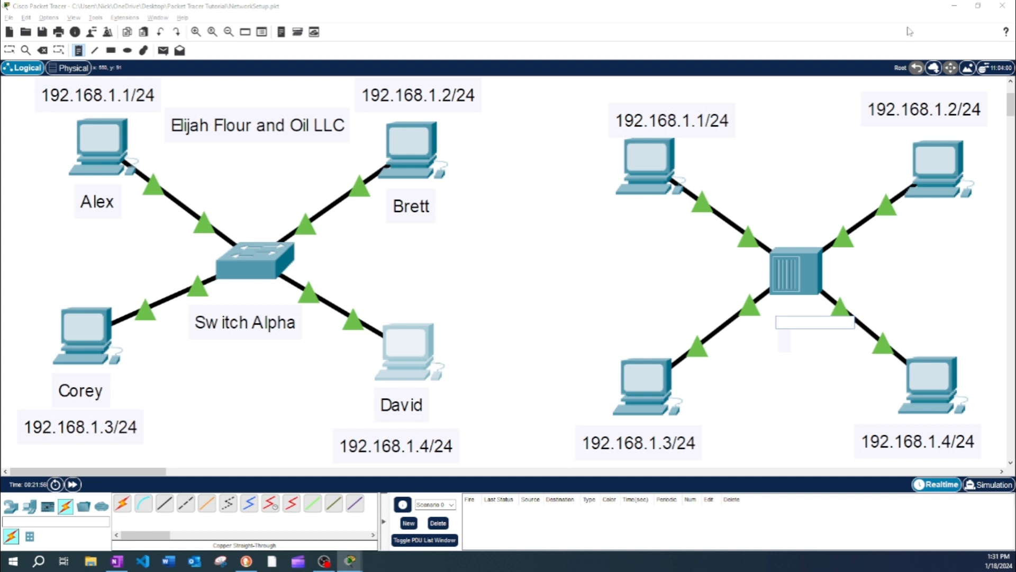
type("Hub")
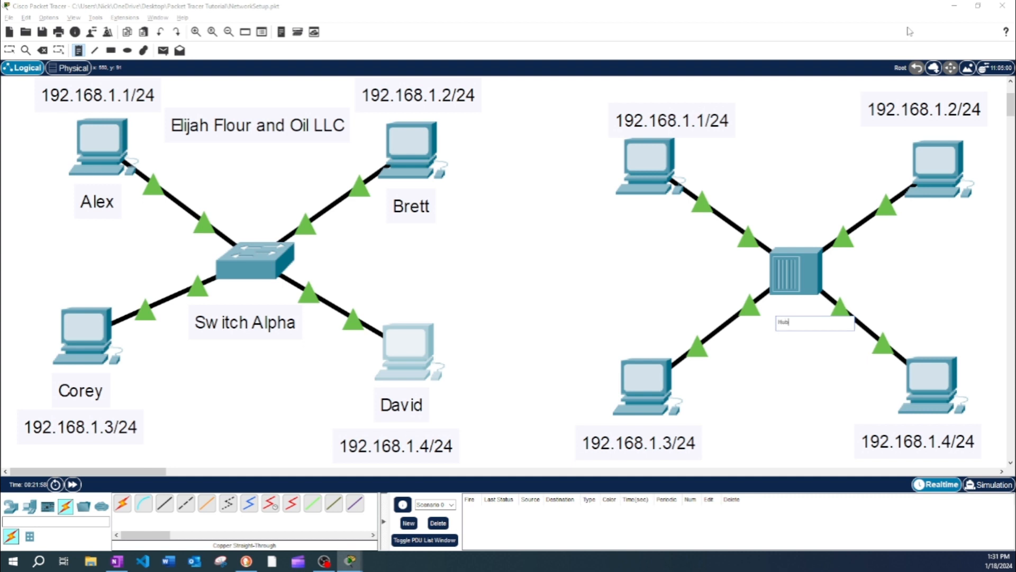
key("Escape")
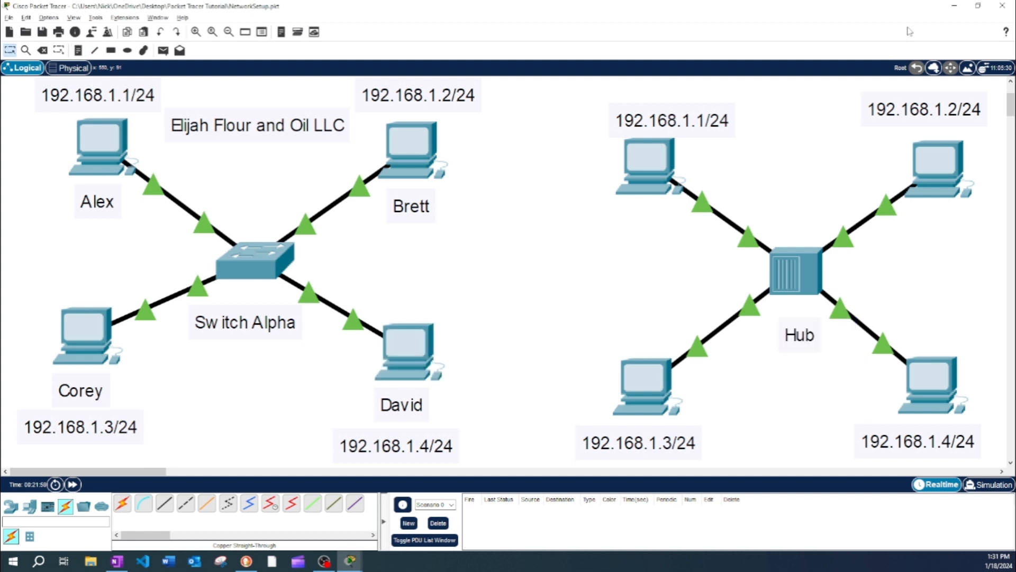
double_click(810, 339)
left_click(799, 352)
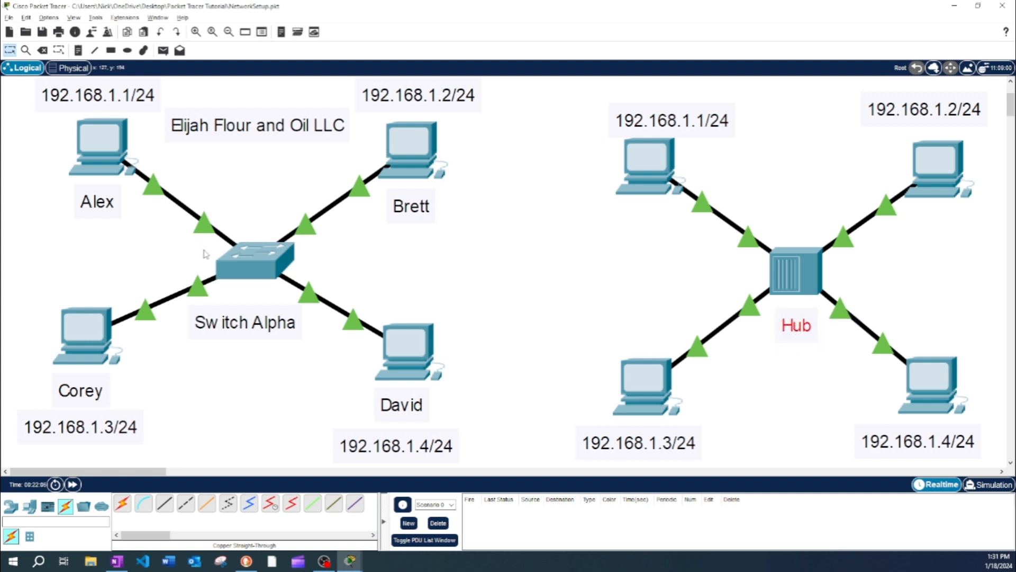
mouse_move(251, 260)
mouse_move(802, 267)
key("ctrl+s")
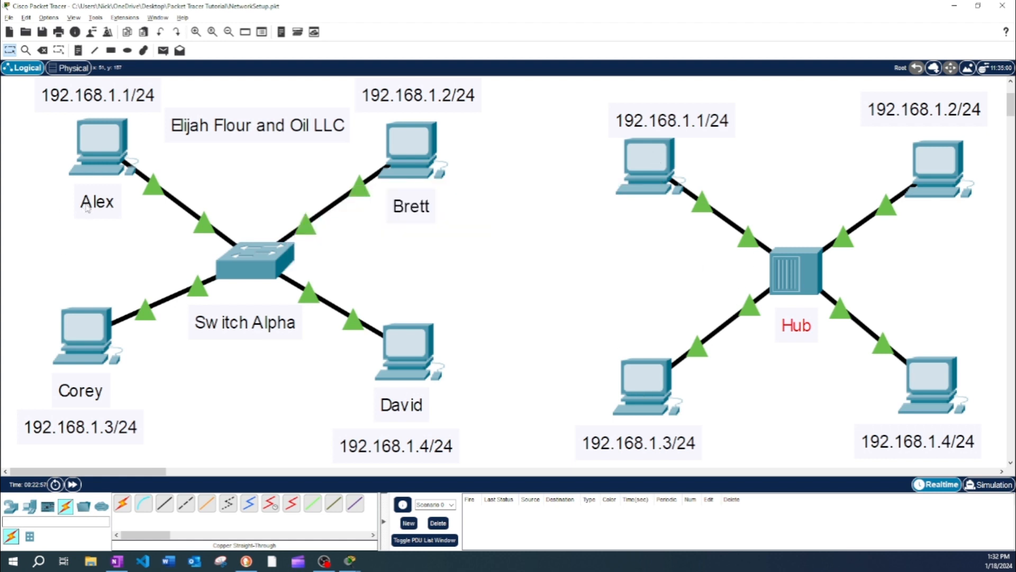
Move the four user-name notes from the switch's PCs to the corresponding PCs around the hub.
left_click_drag(122, 207, 658, 237)
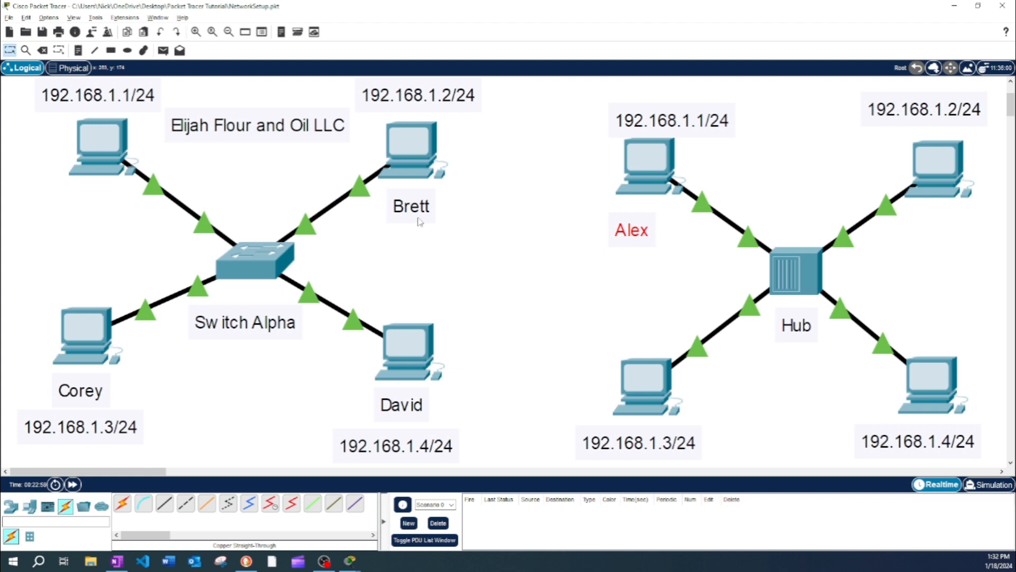
left_click_drag(424, 221, 982, 250)
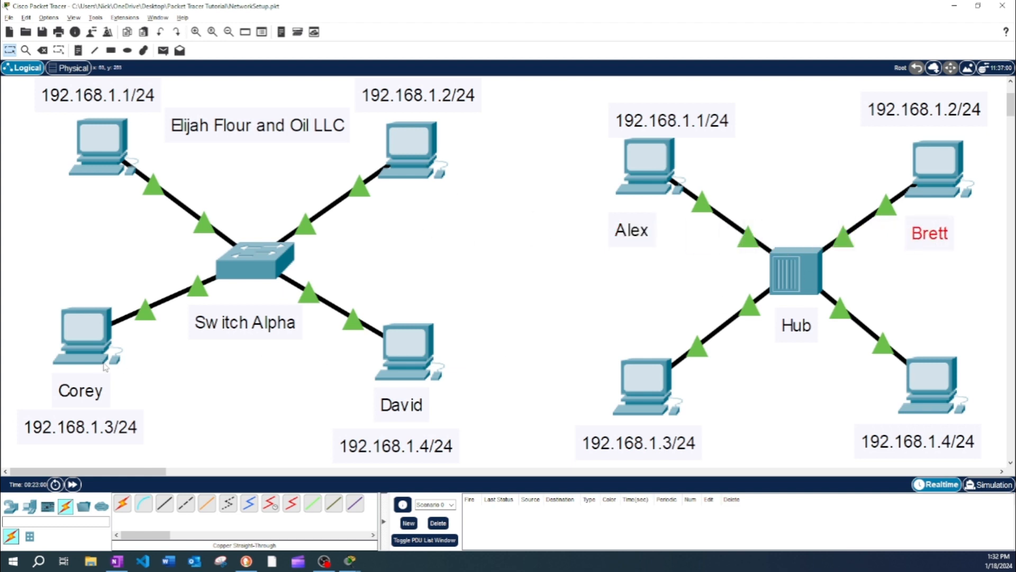
left_click_drag(90, 390, 588, 402)
left_click_drag(415, 408, 864, 390)
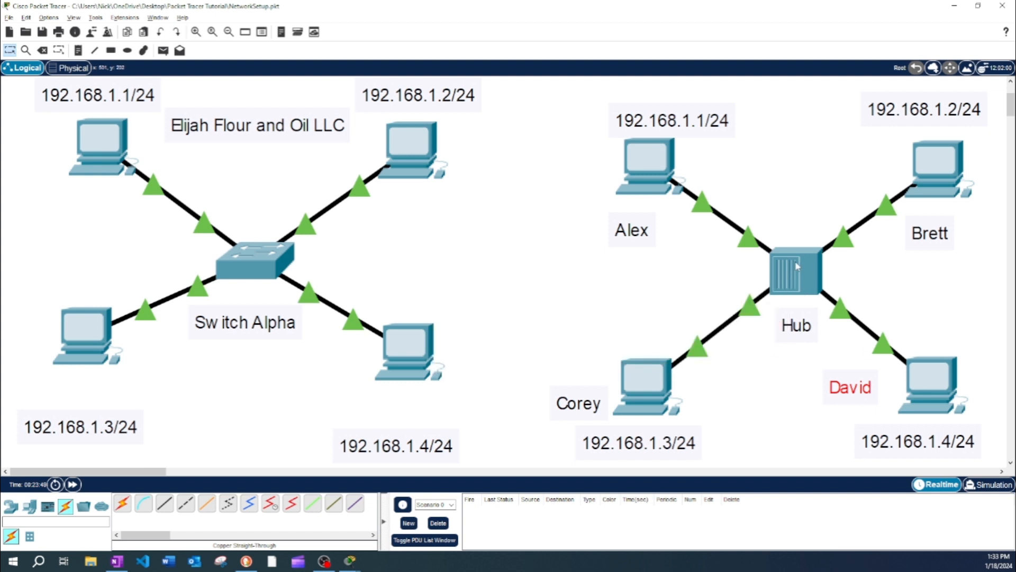
Return the four user-name notes from the hub's PCs to their corresponding PCs around the switch.
mouse_move(798, 266)
mouse_move(946, 175)
mouse_move(916, 387)
mouse_move(664, 215)
mouse_move(792, 282)
mouse_move(655, 163)
left_click_drag(631, 236, 64, 206)
left_click_drag(945, 235, 428, 210)
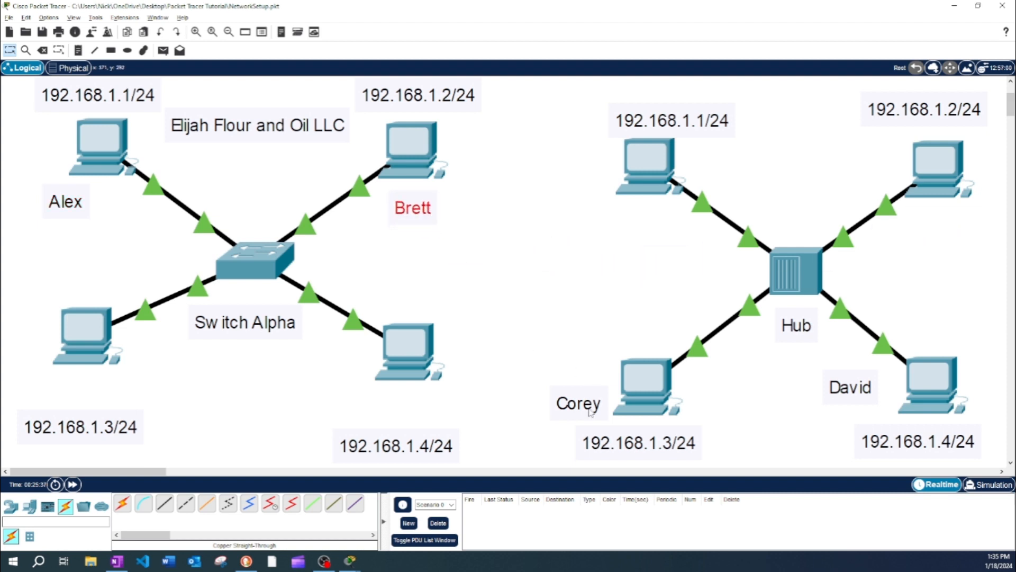
left_click_drag(589, 410, 86, 395)
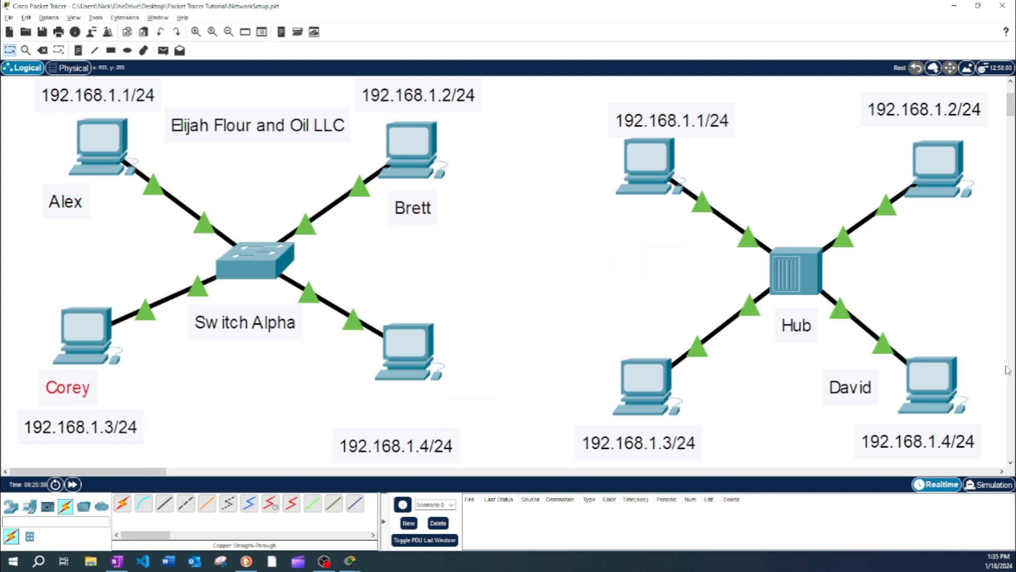
left_click_drag(853, 389, 416, 406)
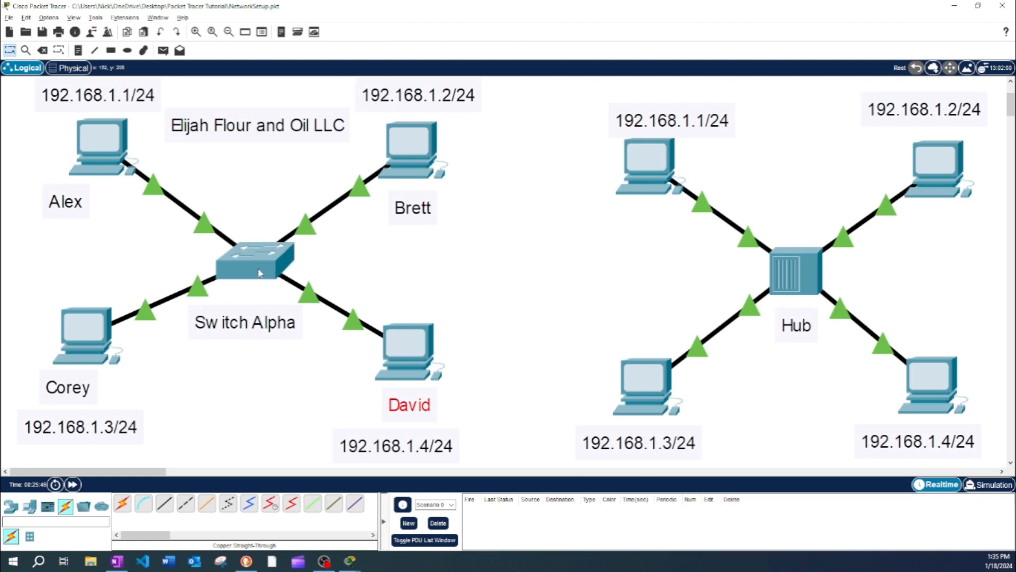
Examine the device details of the switch, its connected PCs and the hub to compare the two networks.
mouse_move(259, 273)
mouse_move(401, 345)
mouse_move(251, 251)
mouse_move(410, 142)
mouse_move(800, 287)
mouse_move(787, 271)
mouse_move(96, 335)
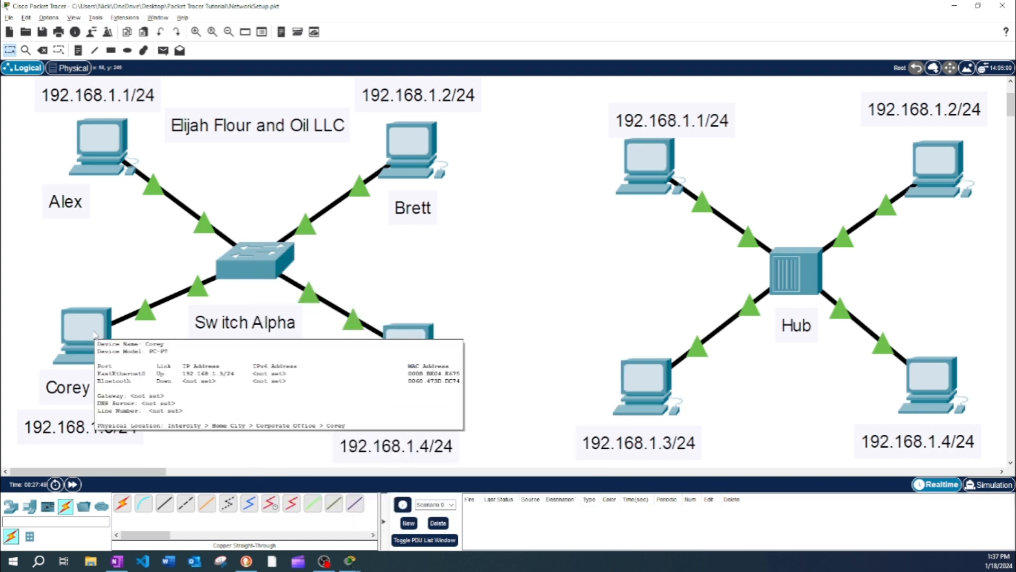